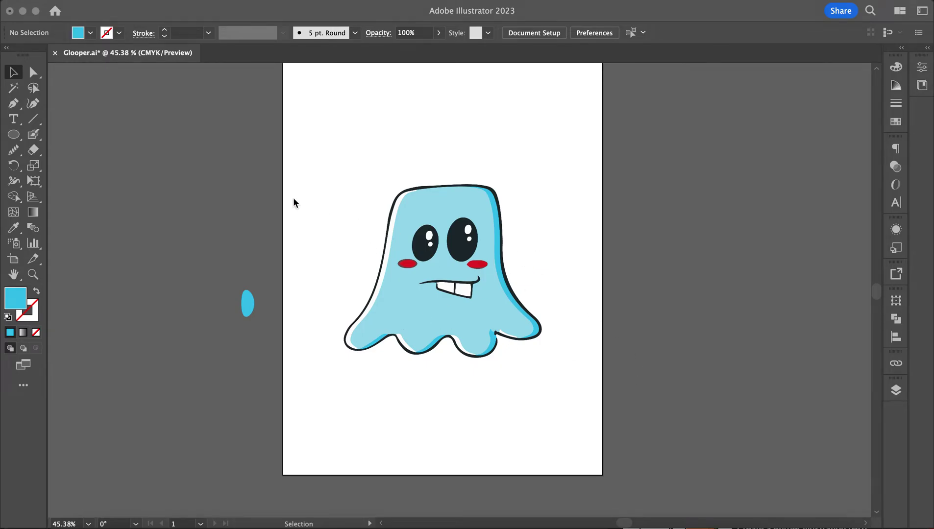
Trace the character's left side with the Pen tool, from the top edge down to just above the left foot.
{"action": "scroll", "coordinate": [469, 273], "scroll_direction": "up", "scroll_amount": 3}
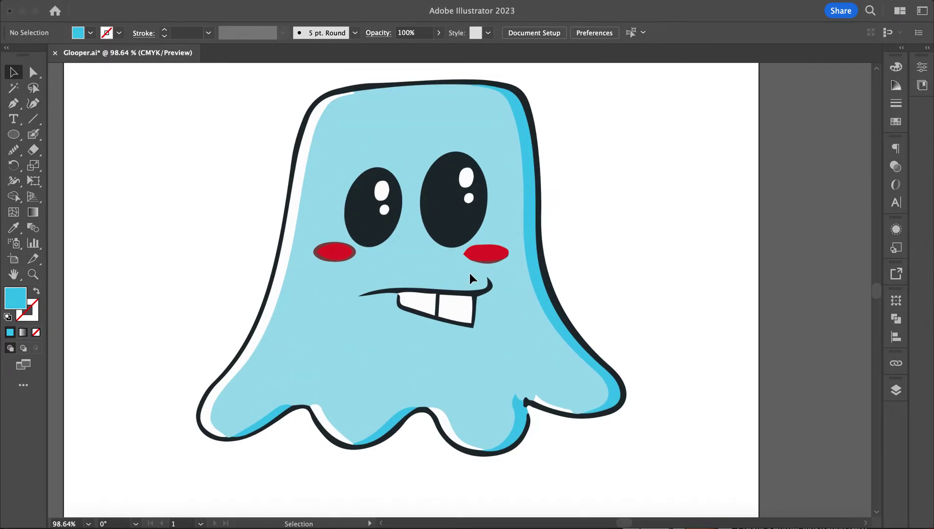
{"action": "scroll", "coordinate": [469, 278], "scroll_direction": "down", "scroll_amount": 1}
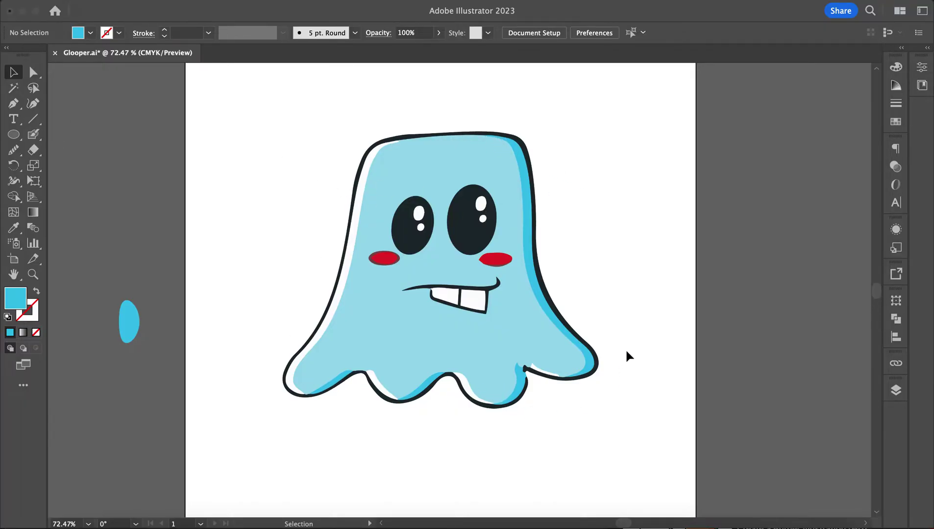
{"action": "left_click", "coordinate": [14, 103]}
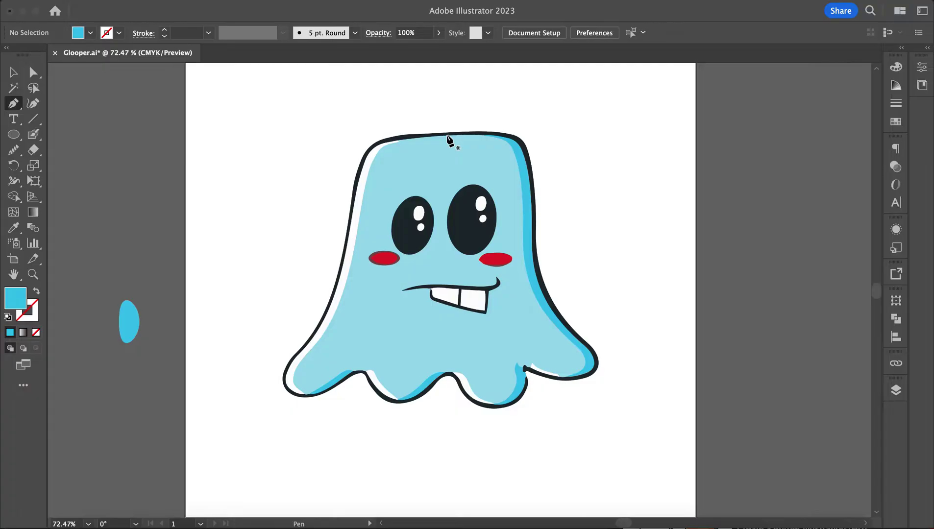
{"action": "left_click", "coordinate": [402, 135]}
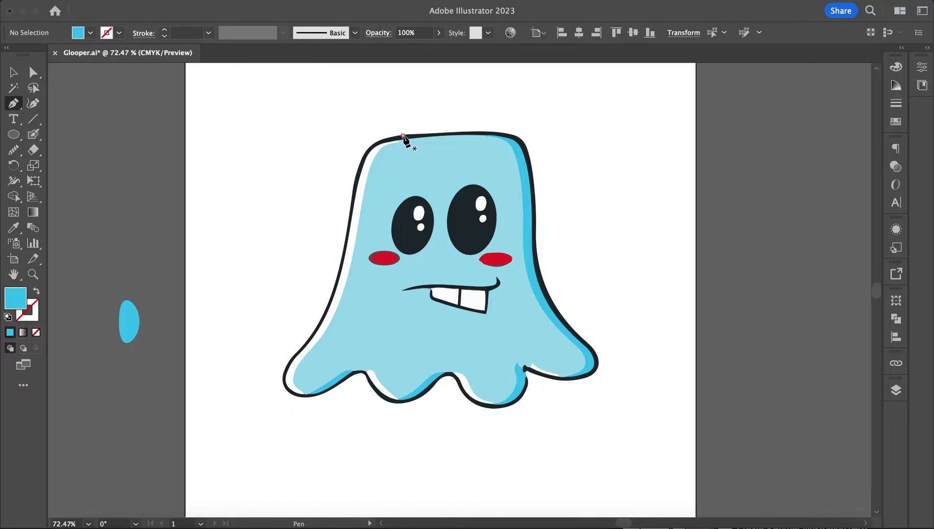
{"action": "left_click_drag", "start_coordinate": [361, 165], "coordinate": [352, 197]}
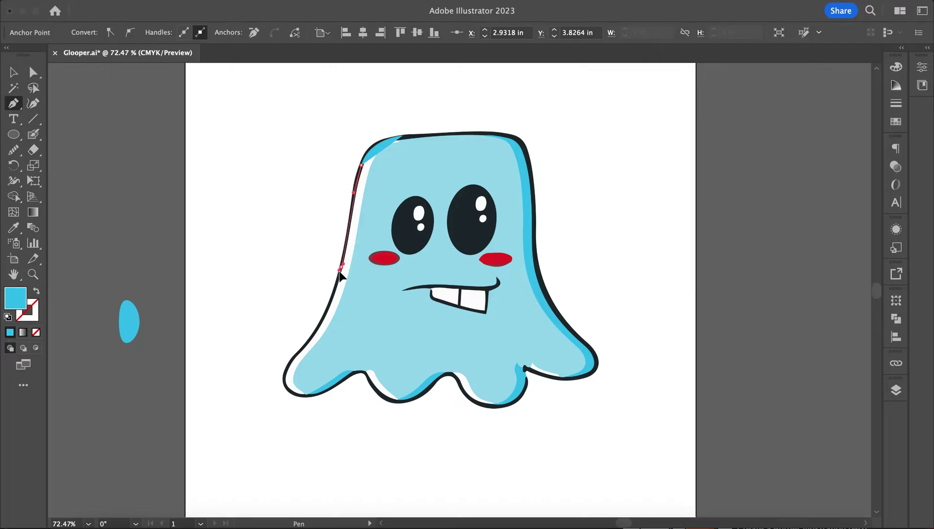
{"action": "left_click", "coordinate": [339, 270]}
{"action": "left_click_drag", "start_coordinate": [320, 325], "coordinate": [308, 334]}
Swap the path's fill and stroke, and change the stroke colour to pinkish red, hex f41650.
{"action": "left_click", "coordinate": [37, 292]}
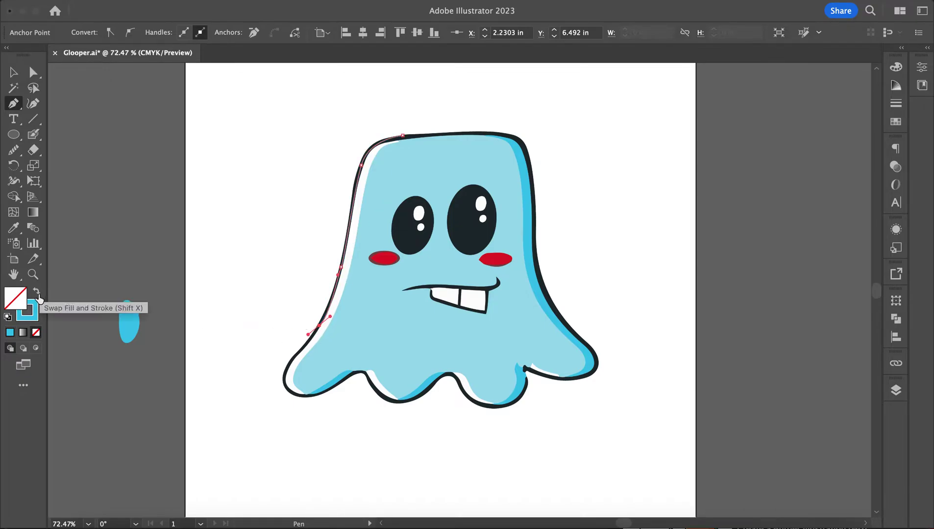
{"action": "double_click", "coordinate": [27, 310]}
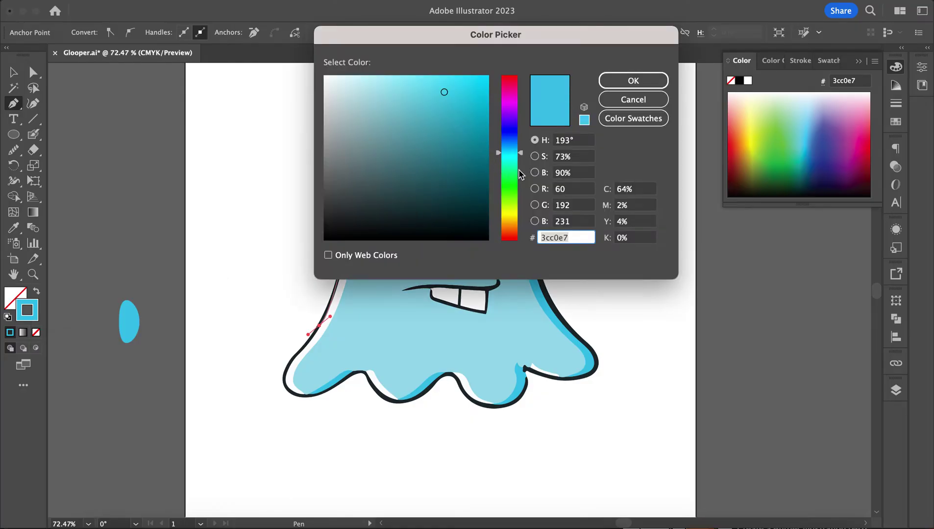
{"action": "left_click", "coordinate": [512, 130]}
{"action": "left_click", "coordinate": [511, 81]}
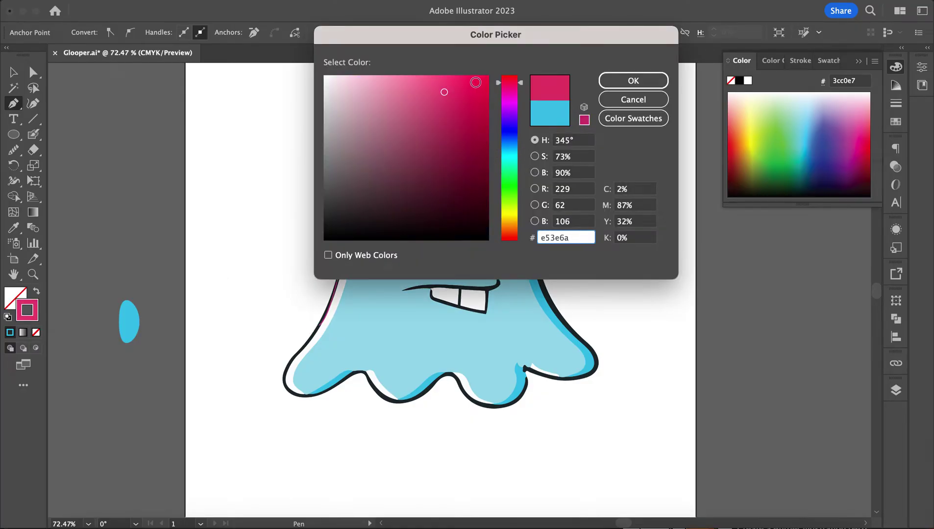
{"action": "left_click", "coordinate": [476, 82]}
{"action": "left_click", "coordinate": [633, 80]}
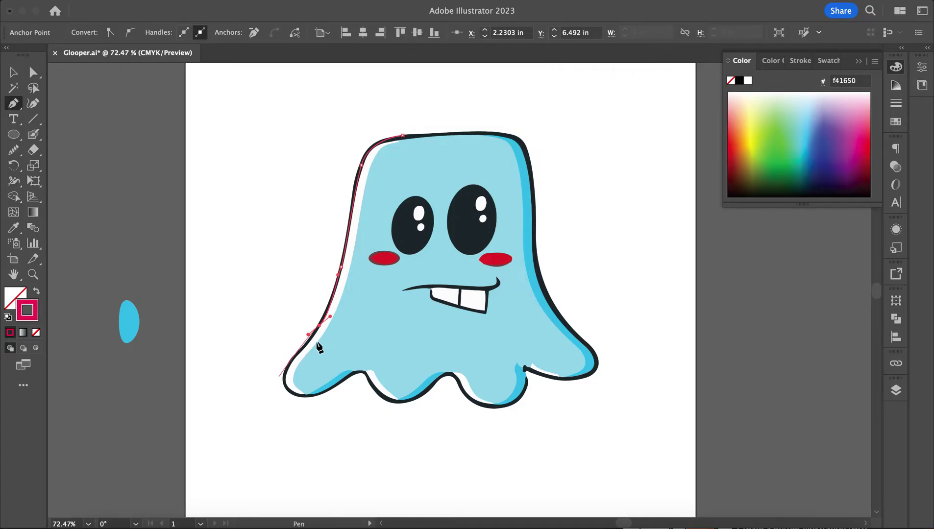
Continue the Pen path around the left foot and along the wavy bottom edge to the second notch.
{"action": "left_click", "coordinate": [294, 354]}
{"action": "left_click_drag", "start_coordinate": [295, 355], "coordinate": [301, 398]}
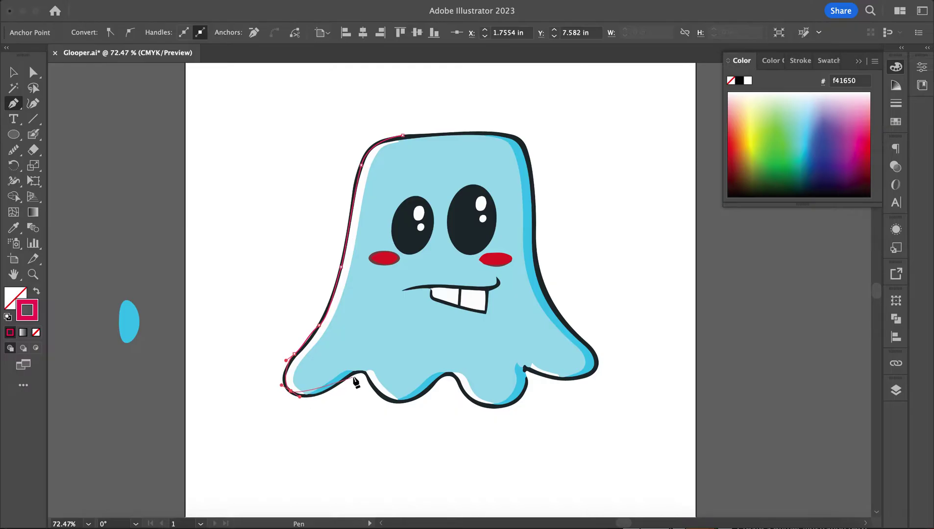
{"action": "left_click_drag", "start_coordinate": [364, 364], "coordinate": [453, 376]}
{"action": "left_click", "coordinate": [453, 373]}
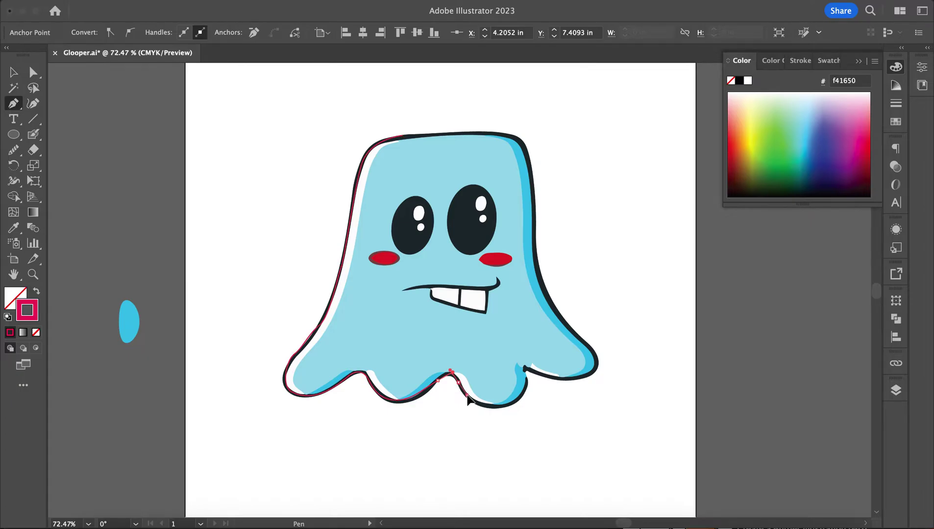
Trace the remaining bottom wave, right foot, right side and top edge, closing the outline at its starting point, and deselect it.
{"action": "left_click_drag", "start_coordinate": [497, 406], "coordinate": [505, 407]}
{"action": "left_click_drag", "start_coordinate": [526, 376], "coordinate": [526, 358]}
{"action": "left_click_drag", "start_coordinate": [581, 376], "coordinate": [590, 345]}
{"action": "left_click_drag", "start_coordinate": [553, 309], "coordinate": [536, 216]}
{"action": "left_click_drag", "start_coordinate": [535, 215], "coordinate": [461, 132]}
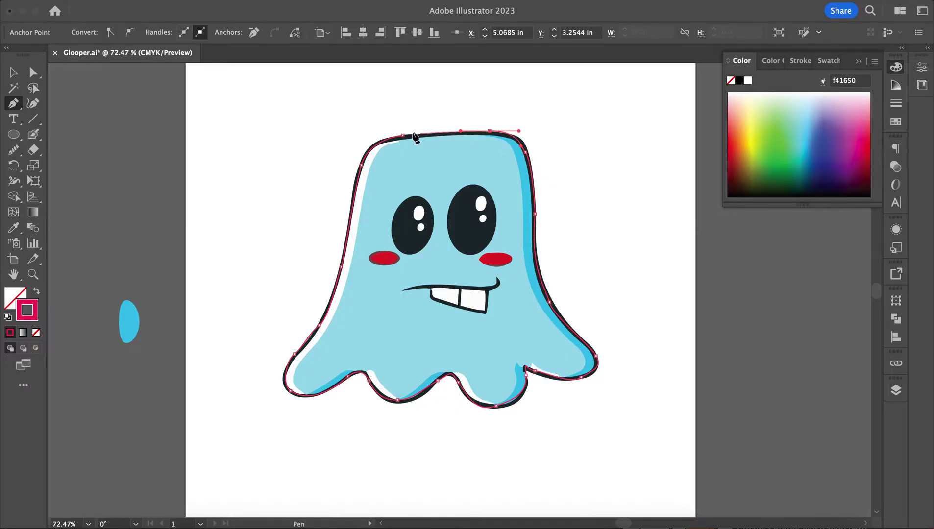
{"action": "left_click_drag", "start_coordinate": [403, 139], "coordinate": [370, 138]}
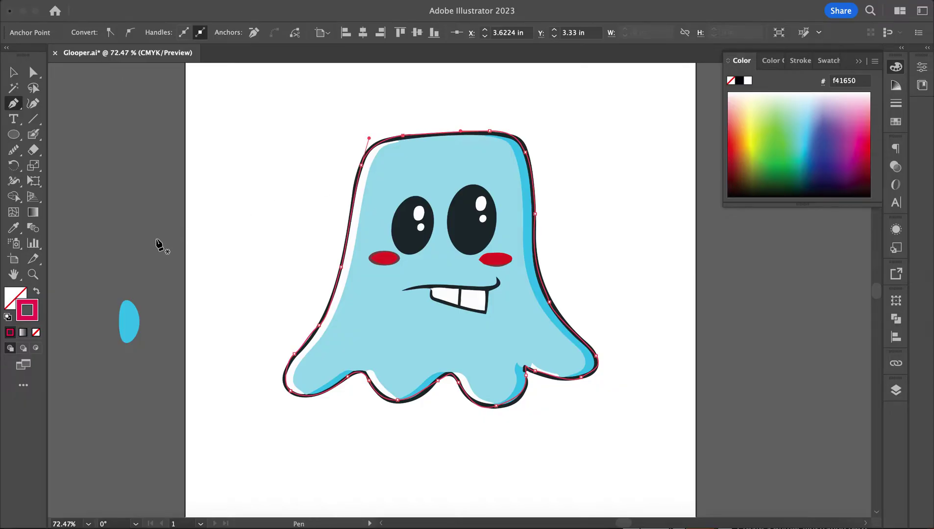
{"action": "key", "text": "v"}
{"action": "left_click", "coordinate": [159, 174]}
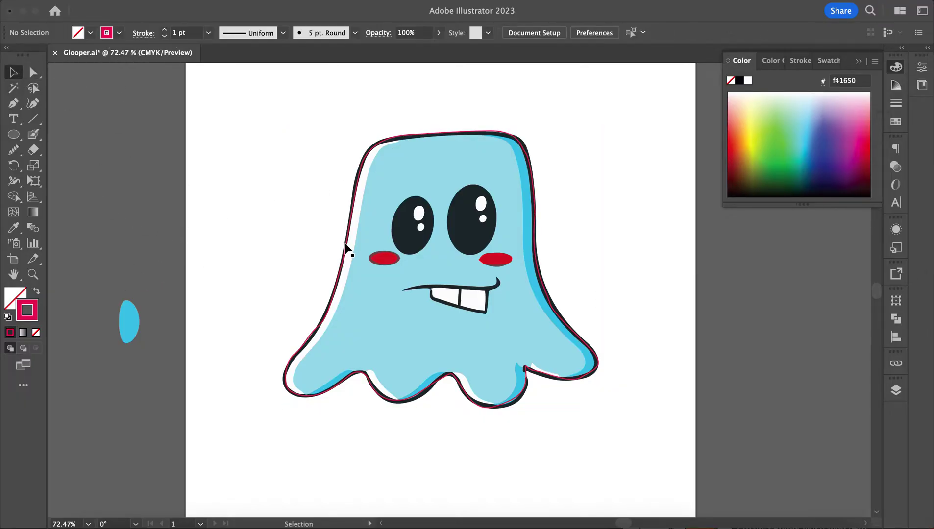
Set the traced outline's stroke weight to 3 pt.
{"action": "left_click", "coordinate": [348, 246]}
{"action": "left_click", "coordinate": [165, 30]}
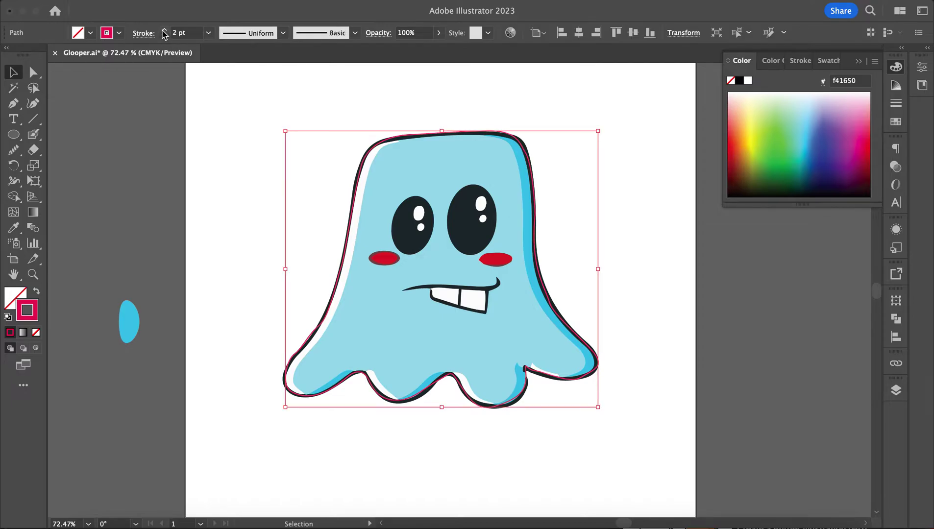
{"action": "left_click", "coordinate": [165, 30]}
Apply the 3 pt. Oval brush to the traced outline.
{"action": "left_click", "coordinate": [283, 33]}
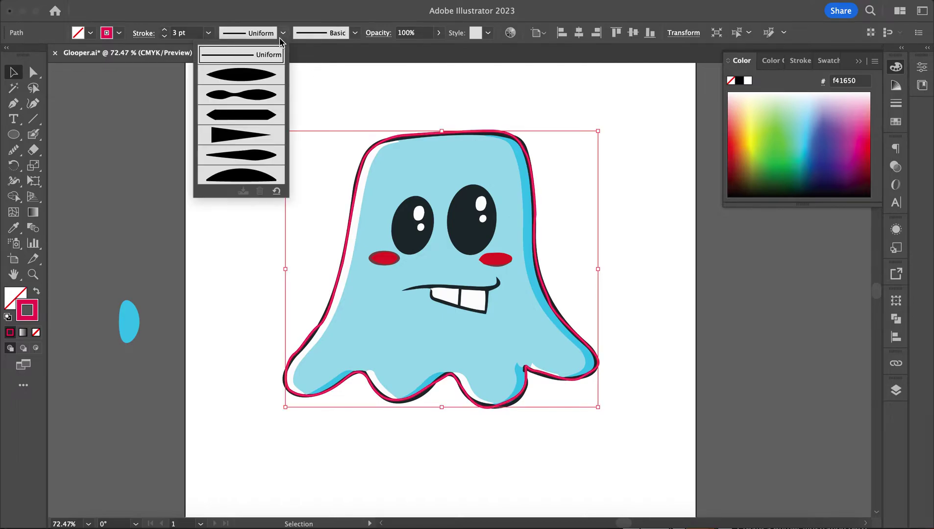
{"action": "left_click", "coordinate": [354, 33]}
{"action": "left_click", "coordinate": [354, 34]}
{"action": "left_click", "coordinate": [281, 61]}
{"action": "left_click", "coordinate": [190, 241]}
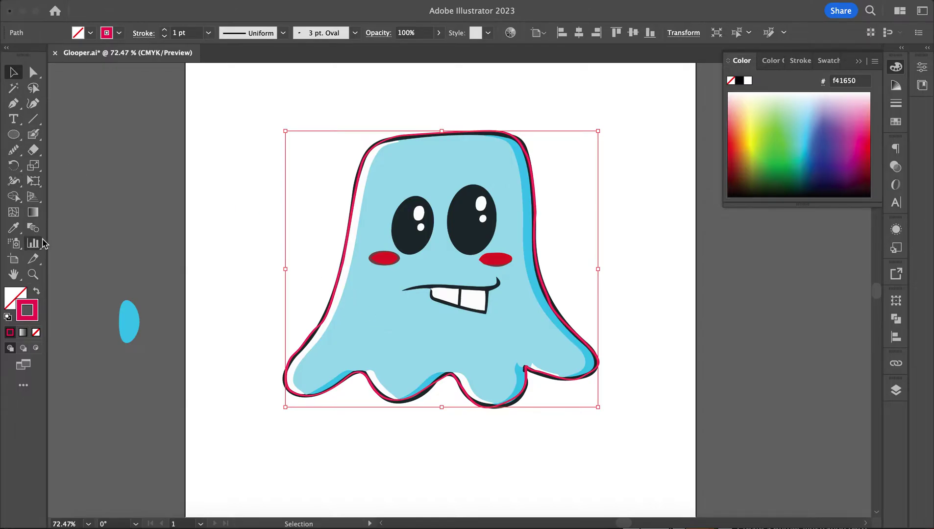
Try to vary the brushed outline's thickness along its left edge with the Width tool, reselecting the path between attempts.
{"action": "left_click", "coordinate": [13, 149]}
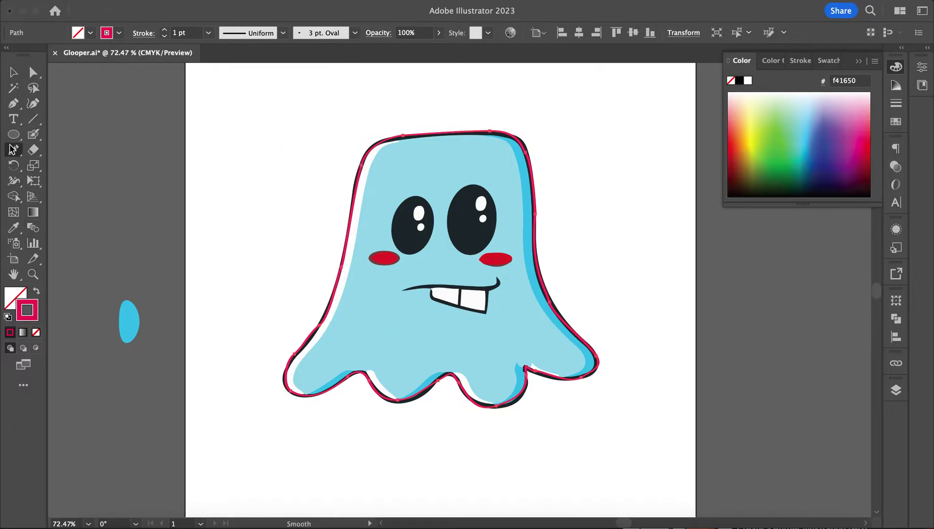
{"action": "left_click", "coordinate": [15, 184]}
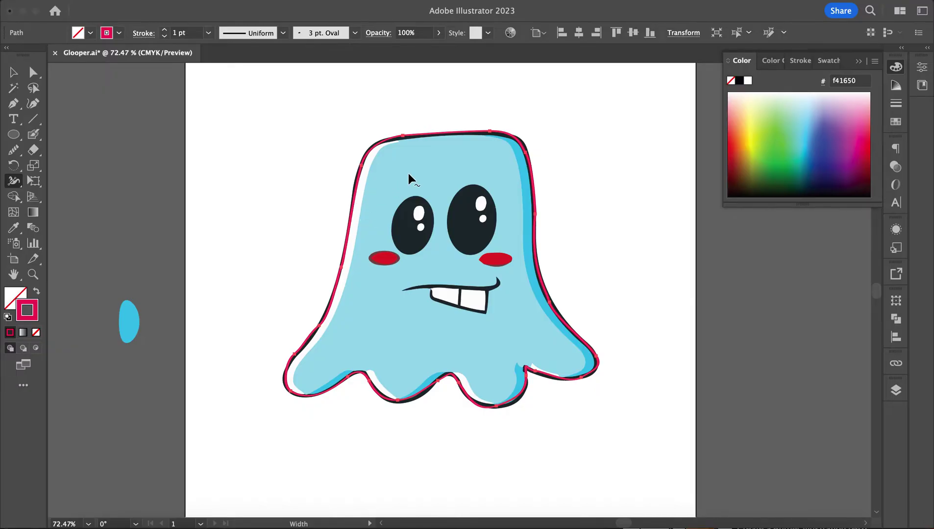
{"action": "scroll", "coordinate": [409, 174], "scroll_direction": "up", "scroll_amount": 5}
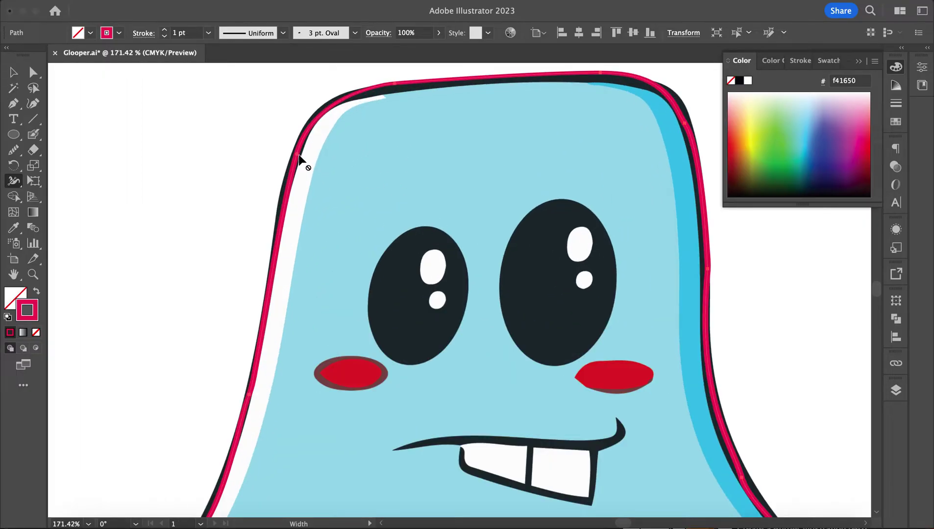
{"action": "left_click", "coordinate": [14, 72]}
{"action": "left_click", "coordinate": [162, 157]}
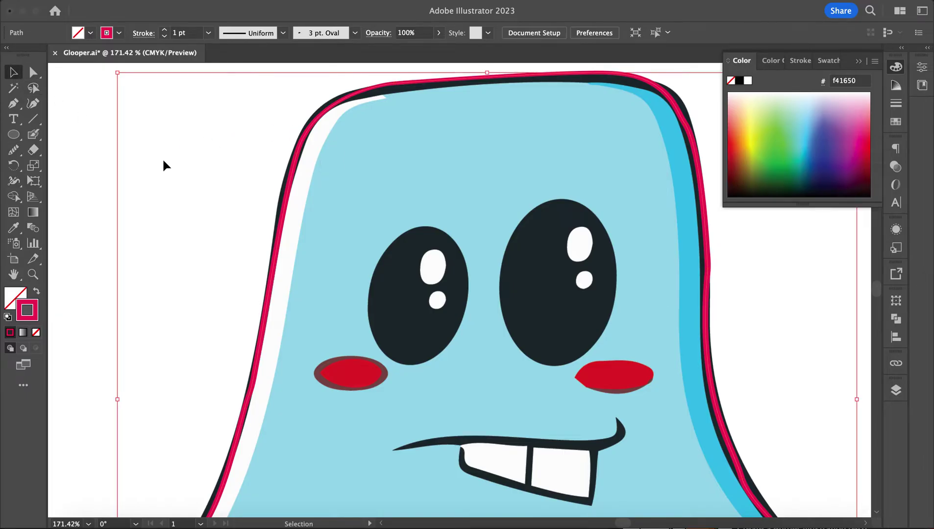
{"action": "left_click", "coordinate": [282, 230]}
{"action": "left_click", "coordinate": [15, 181]}
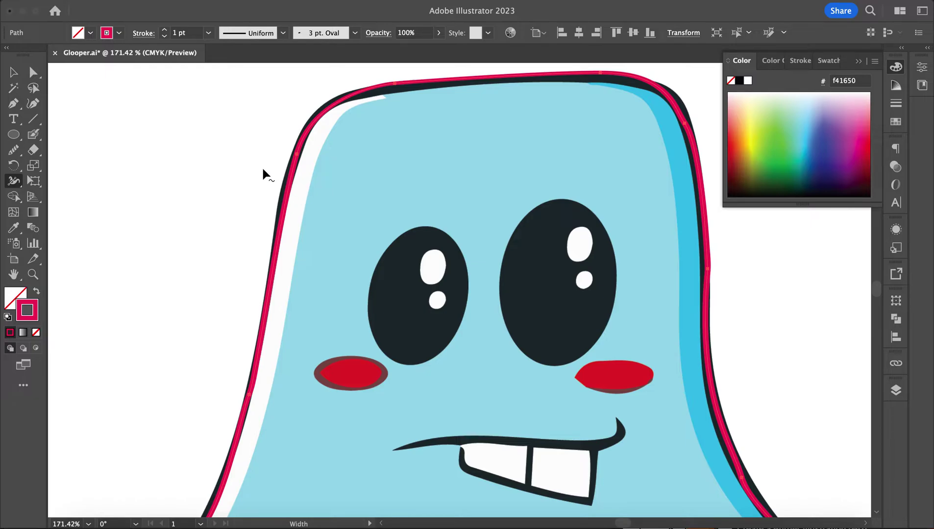
{"action": "left_click", "coordinate": [14, 72]}
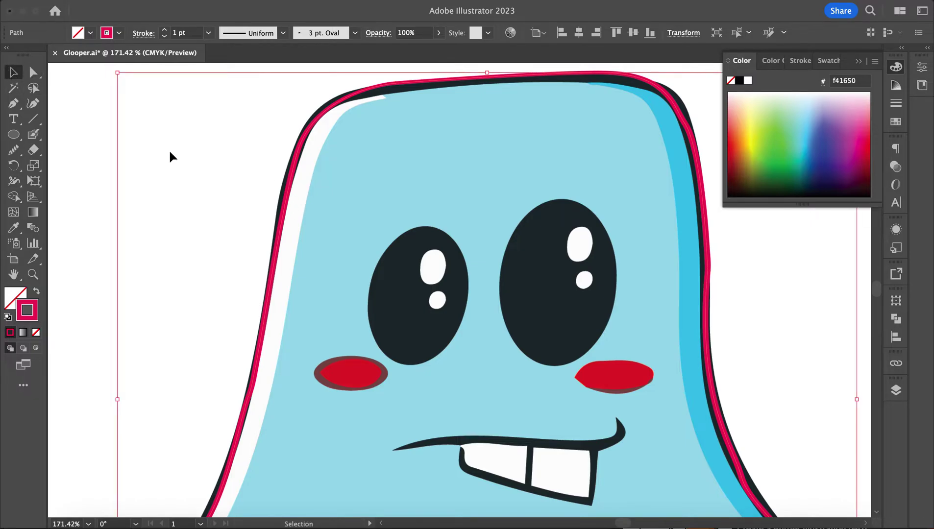
{"action": "left_click", "coordinate": [170, 156]}
{"action": "left_click", "coordinate": [14, 182]}
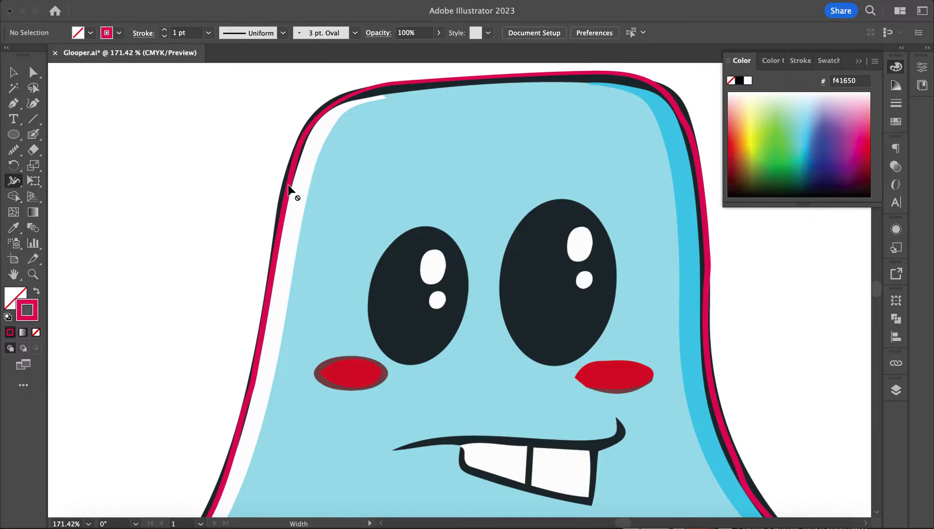
{"action": "left_click", "coordinate": [18, 77]}
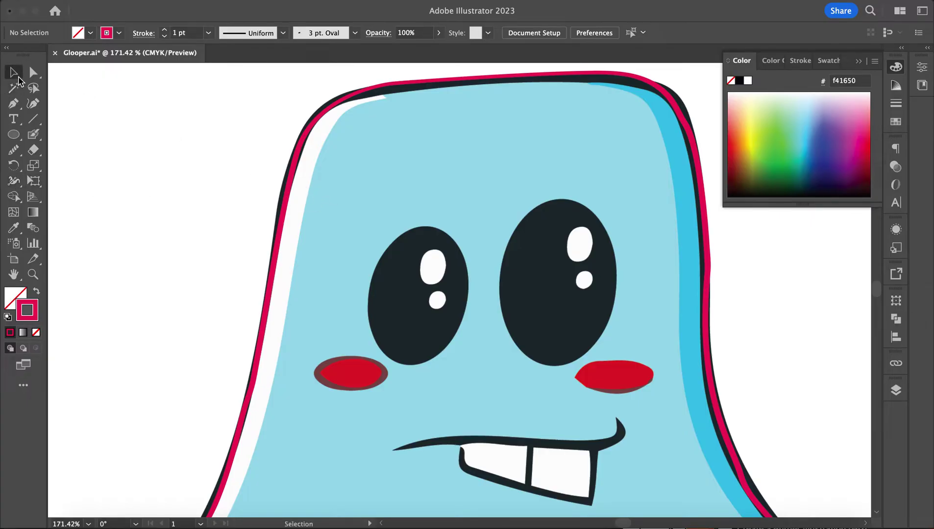
{"action": "left_click", "coordinate": [281, 214]}
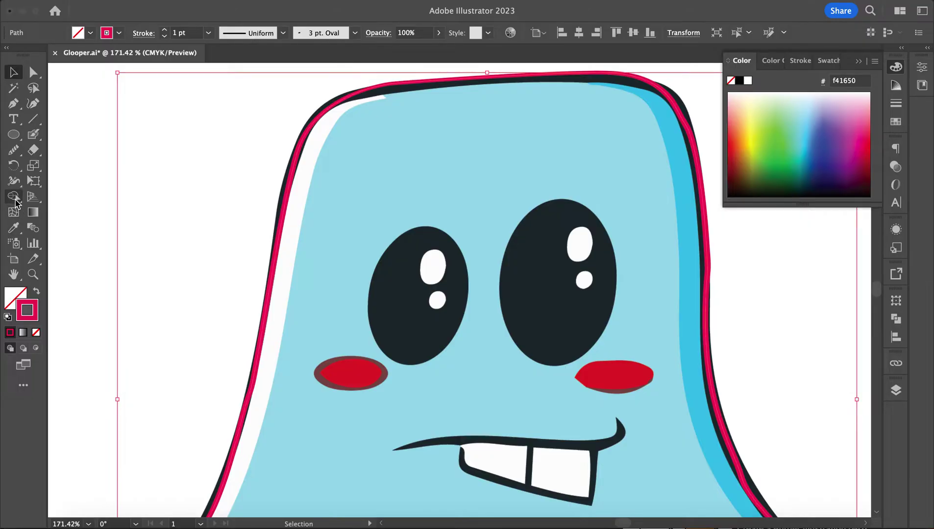
{"action": "left_click", "coordinate": [14, 182]}
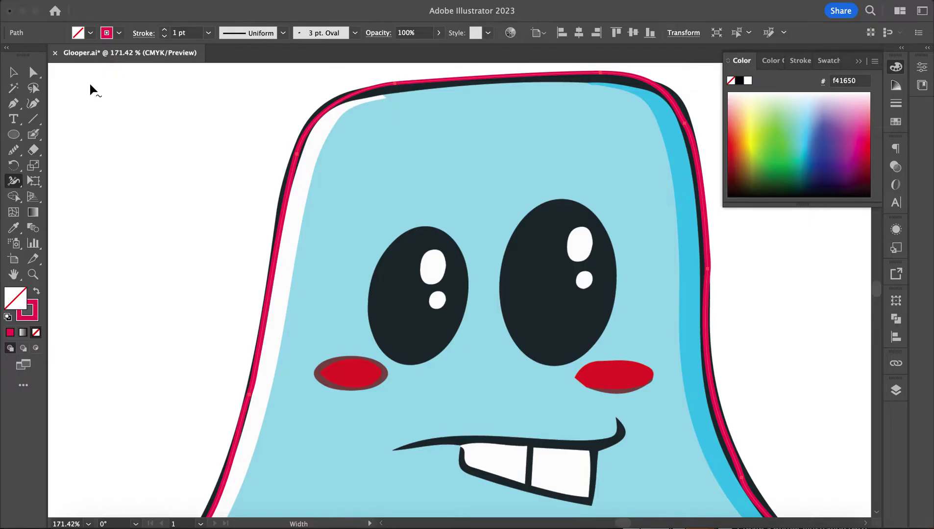
{"action": "left_click", "coordinate": [13, 72]}
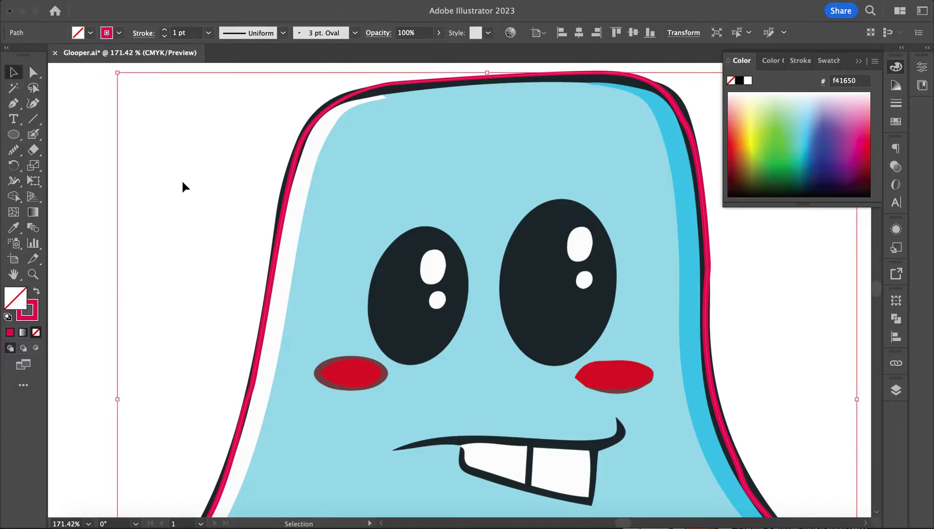
{"action": "left_click", "coordinate": [183, 183]}
Set the brushed outline's stroke weight to 2 pt and deselect it.
{"action": "left_click", "coordinate": [306, 125]}
{"action": "left_click", "coordinate": [164, 29]}
{"action": "scroll", "coordinate": [110, 199], "scroll_direction": "down", "scroll_amount": 4}
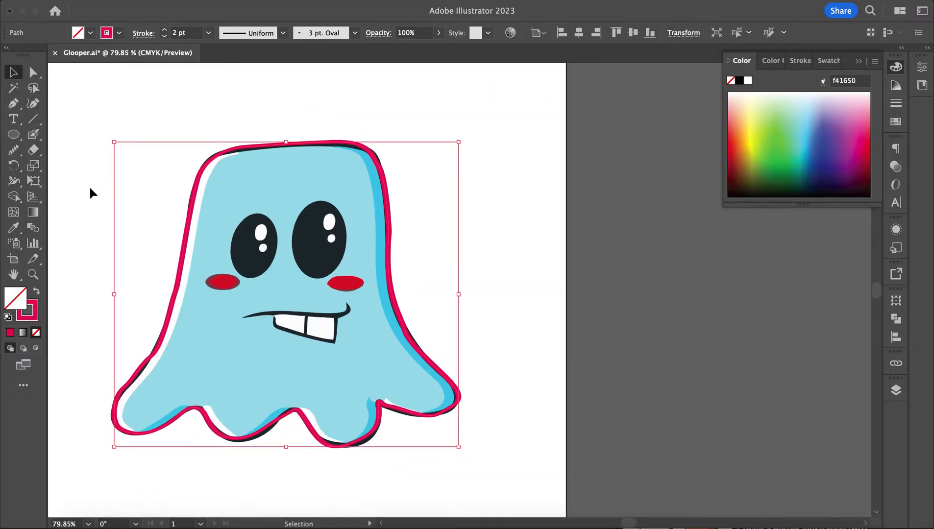
{"action": "left_click", "coordinate": [90, 193]}
Draw a closed teardrop shape about 1.07 by 1.03 in with the Pen tool, beside the character's upper-left side.
{"action": "scroll", "coordinate": [90, 193], "scroll_direction": "left", "scroll_amount": 3}
{"action": "left_click", "coordinate": [23, 105]}
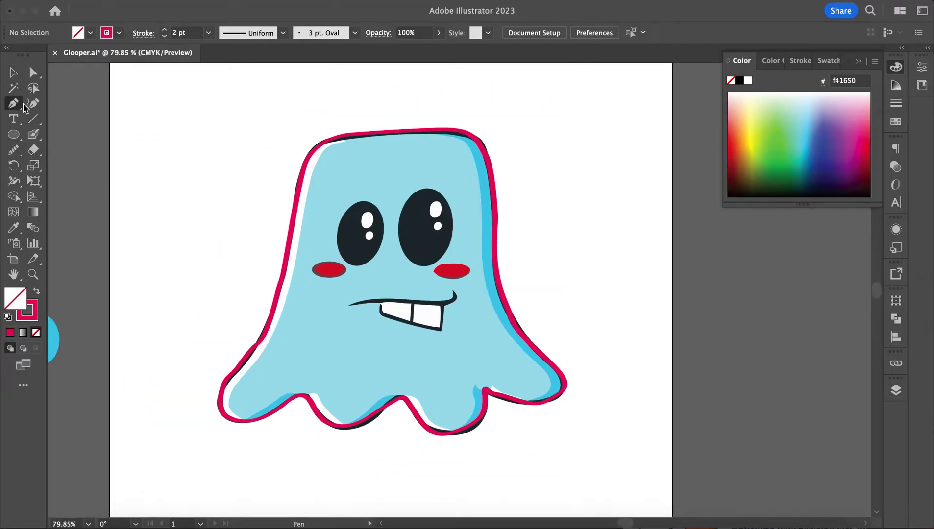
{"action": "left_click", "coordinate": [172, 138]}
{"action": "left_click_drag", "start_coordinate": [224, 206], "coordinate": [286, 199]}
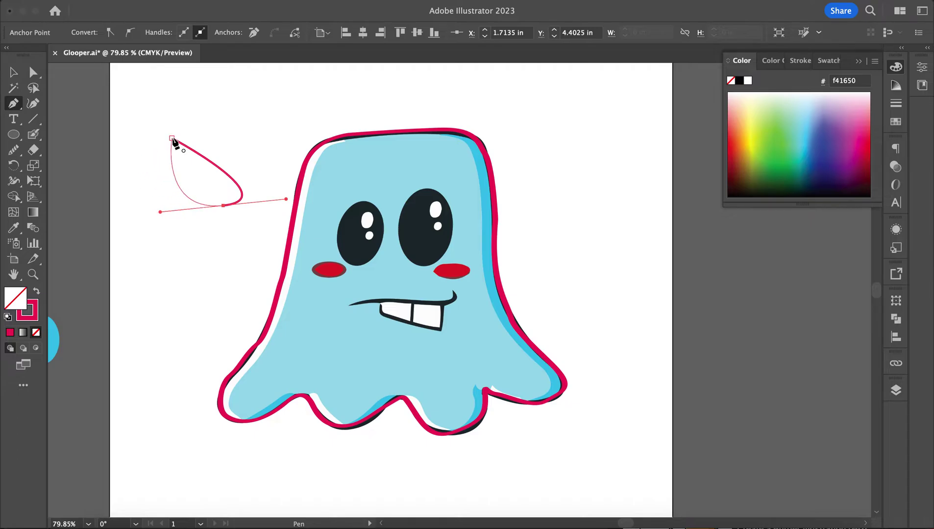
{"action": "left_click", "coordinate": [172, 138]}
Widen the teardrop's stroke along its right curve with the Width tool.
{"action": "left_click", "coordinate": [12, 198]}
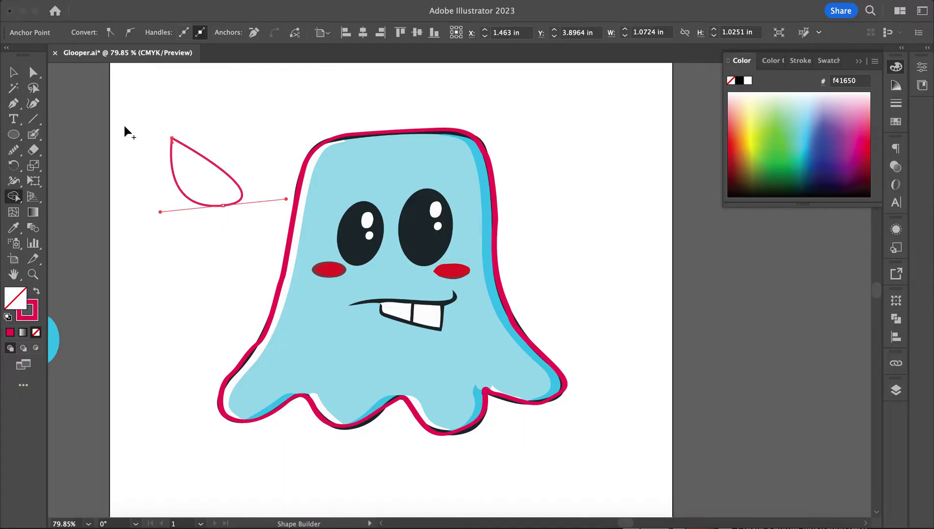
{"action": "left_click", "coordinate": [14, 72]}
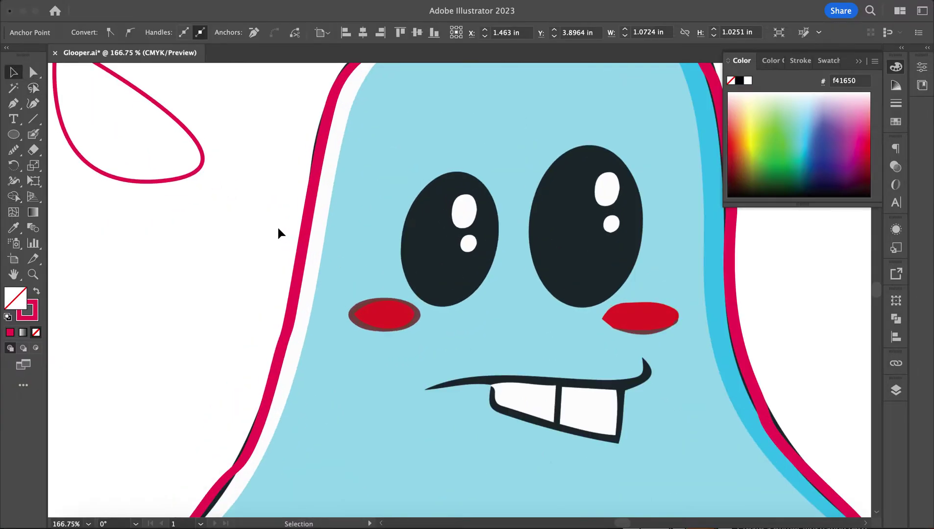
{"action": "scroll", "coordinate": [278, 228], "scroll_direction": "up", "scroll_amount": 5}
{"action": "left_click", "coordinate": [13, 181]}
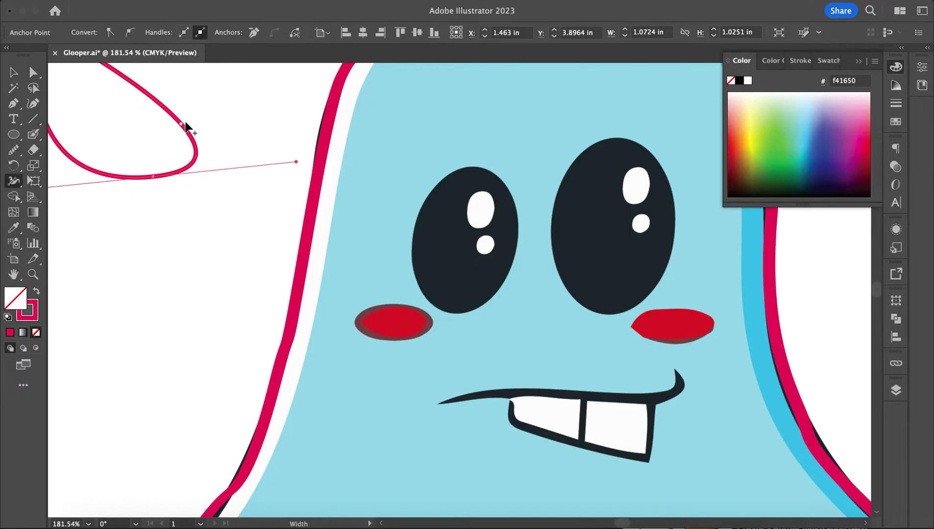
{"action": "left_click_drag", "start_coordinate": [183, 124], "coordinate": [208, 114]}
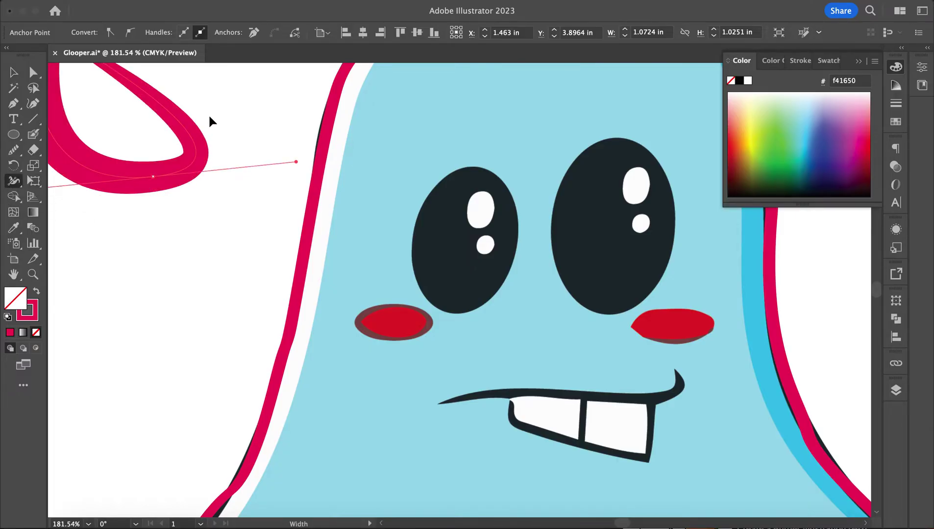
{"action": "scroll", "coordinate": [71, 115], "scroll_direction": "down", "scroll_amount": 3}
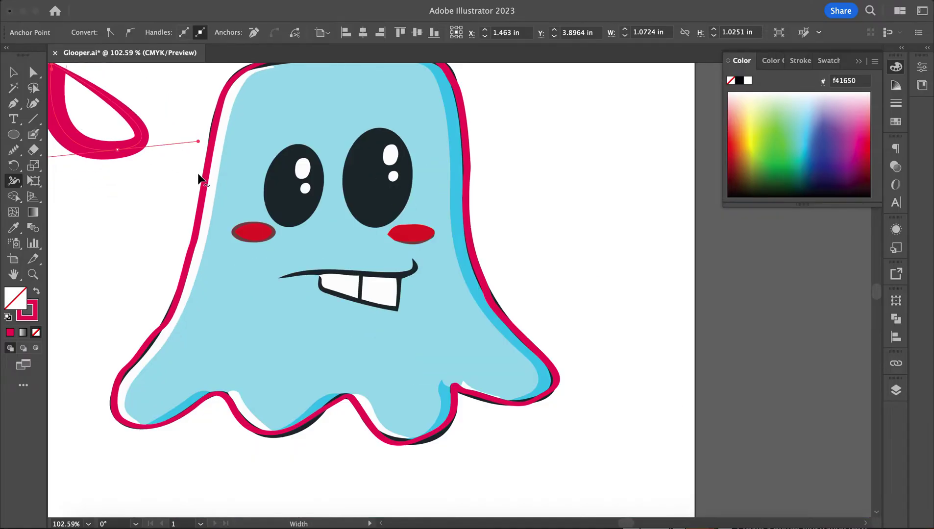
{"action": "left_click", "coordinate": [8, 76]}
{"action": "left_click", "coordinate": [214, 142]}
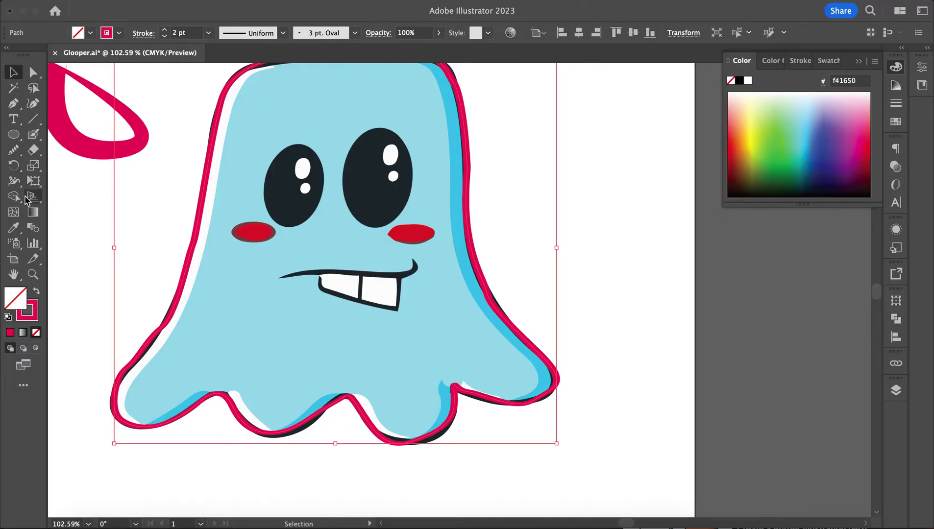
{"action": "left_click", "coordinate": [14, 181]}
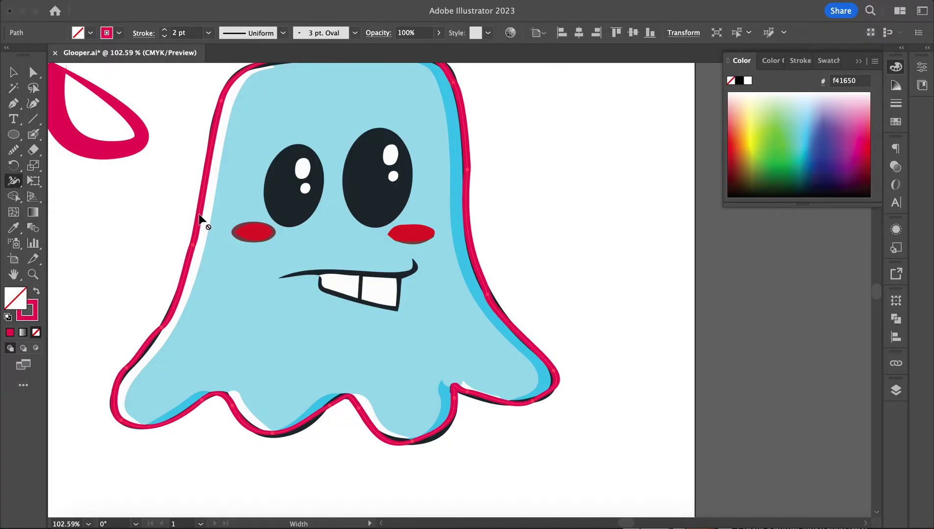
{"action": "left_click", "coordinate": [14, 72]}
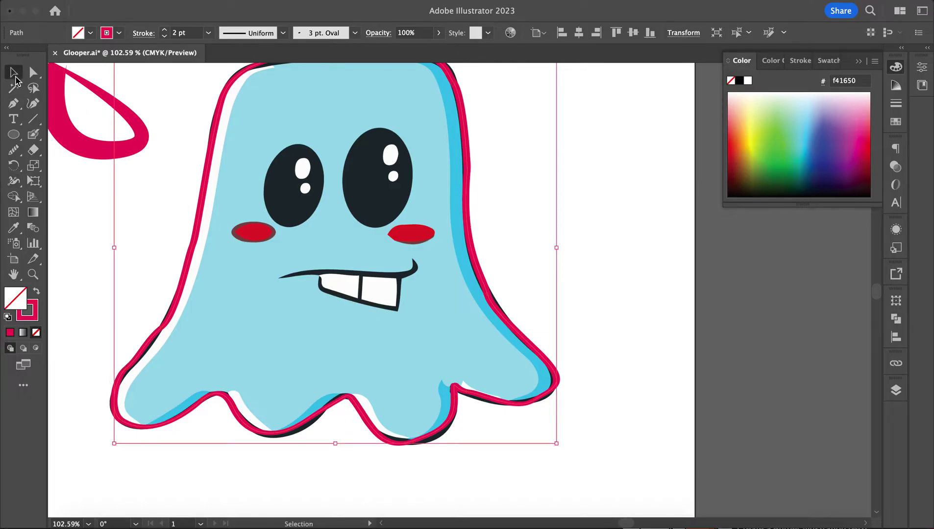
{"action": "left_click", "coordinate": [125, 221]}
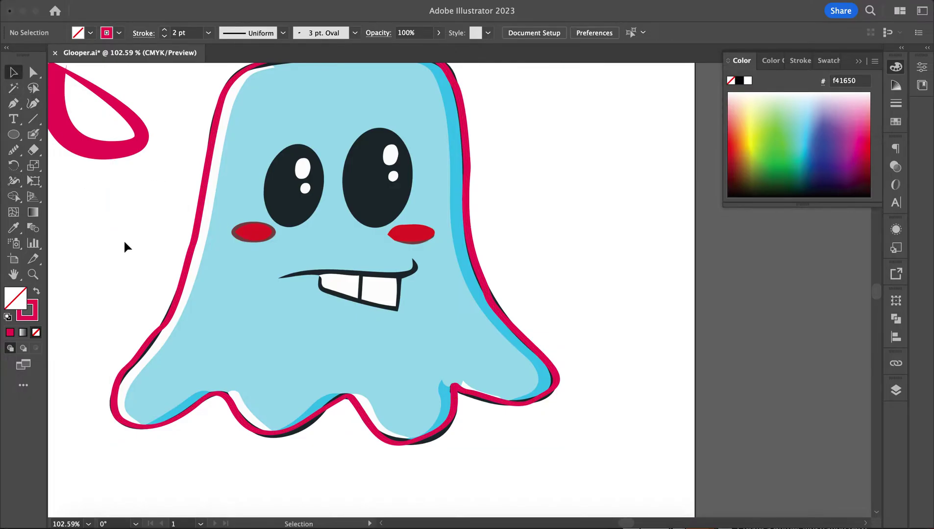
Smooth the character outline's lower-left bulge and the scallops along its bottom edge with the Smooth tool.
{"action": "left_click", "coordinate": [166, 329]}
{"action": "left_click", "coordinate": [14, 150]}
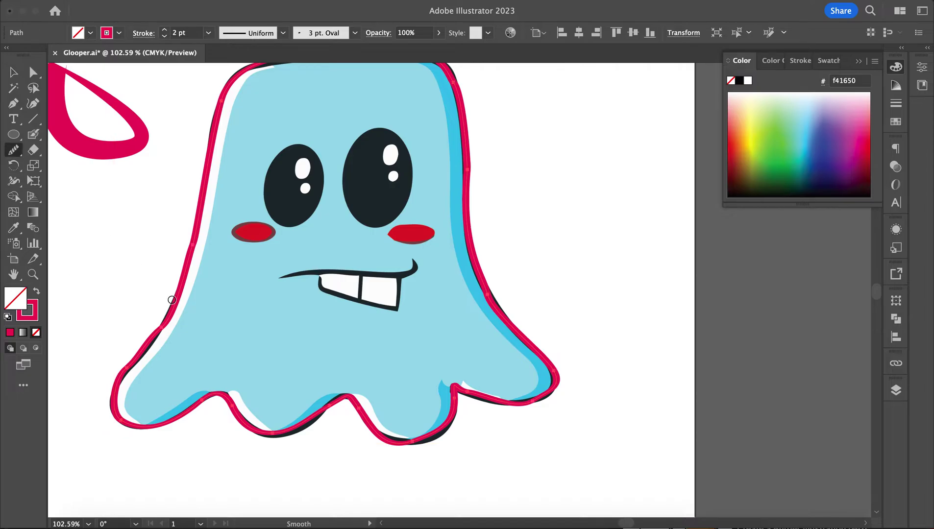
{"action": "left_click_drag", "start_coordinate": [167, 319], "coordinate": [120, 375]}
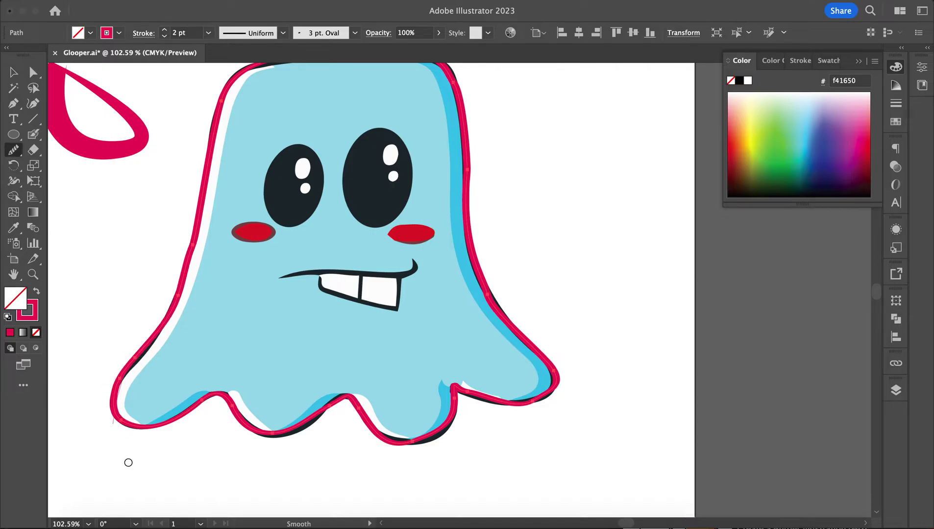
{"action": "left_click_drag", "start_coordinate": [208, 406], "coordinate": [292, 477]}
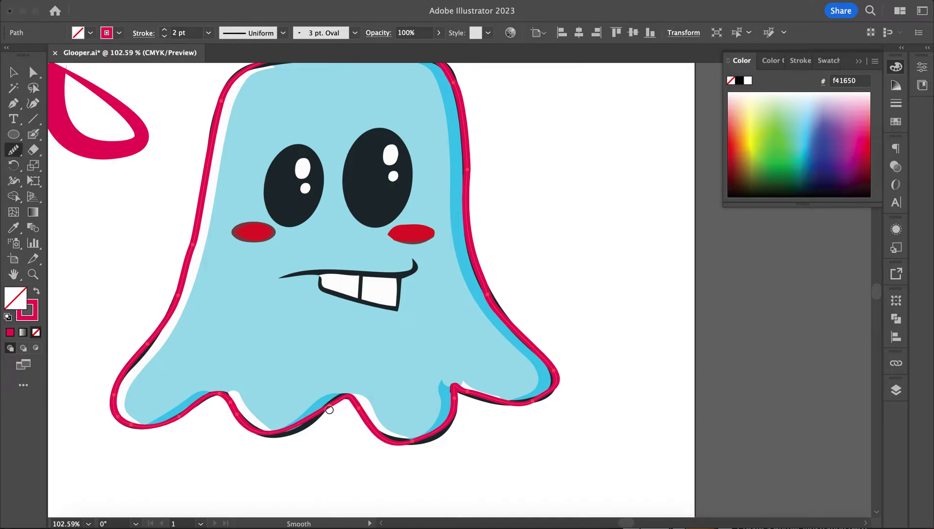
{"action": "left_click_drag", "start_coordinate": [341, 402], "coordinate": [374, 456]}
Smooth the outline around the lower-right foot, up the right side and across the top with the Smooth tool.
{"action": "mouse_move", "coordinate": [458, 398]}
{"action": "left_mouse_down"}
{"action": "mouse_move", "coordinate": [529, 435]}
{"action": "mouse_move", "coordinate": [546, 424]}
{"action": "mouse_move", "coordinate": [515, 407]}
{"action": "mouse_move", "coordinate": [535, 360]}
{"action": "mouse_move", "coordinate": [518, 293]}
{"action": "left_mouse_up"}
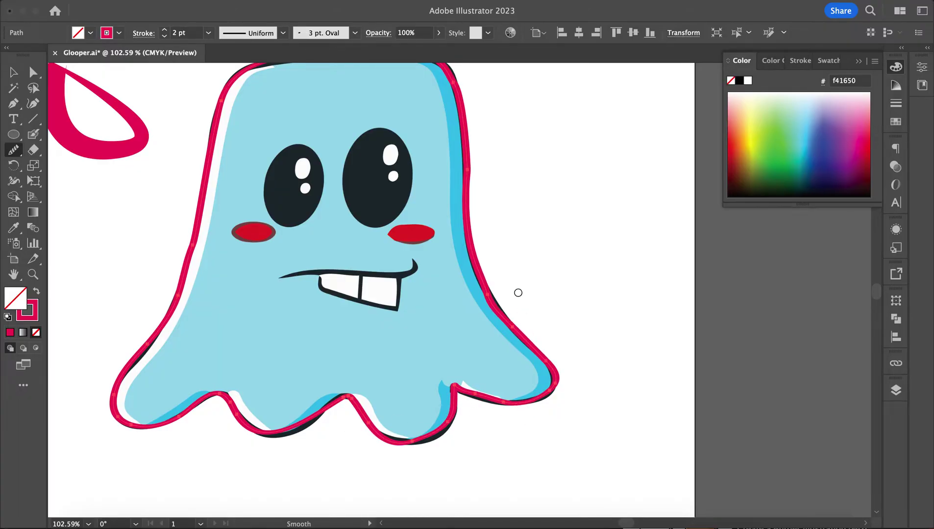
{"action": "left_click_drag", "start_coordinate": [494, 402], "coordinate": [594, 377]}
{"action": "left_click_drag", "start_coordinate": [523, 329], "coordinate": [468, 162]}
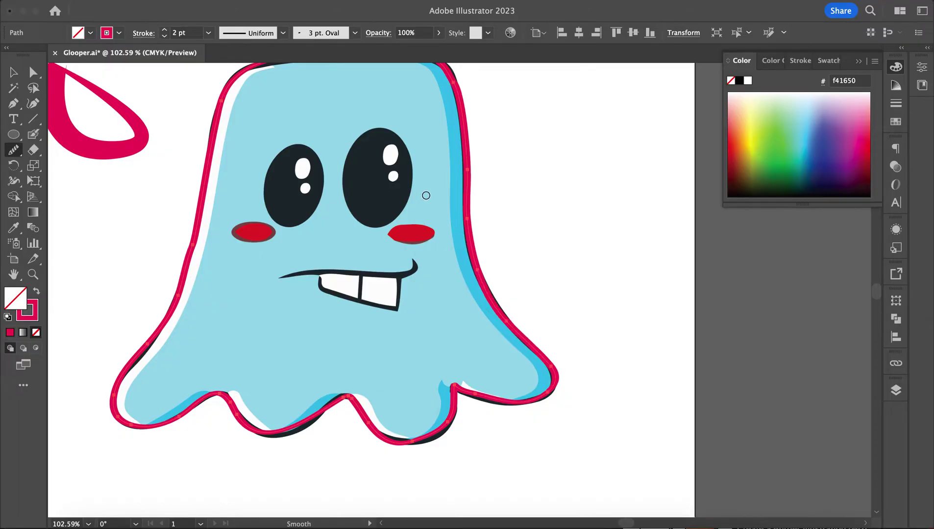
{"action": "scroll", "coordinate": [505, 263], "scroll_direction": "up", "scroll_amount": 4}
{"action": "mouse_move", "coordinate": [495, 214]}
{"action": "left_mouse_down"}
{"action": "mouse_move", "coordinate": [402, 143]}
{"action": "mouse_move", "coordinate": [258, 156]}
{"action": "left_mouse_up"}
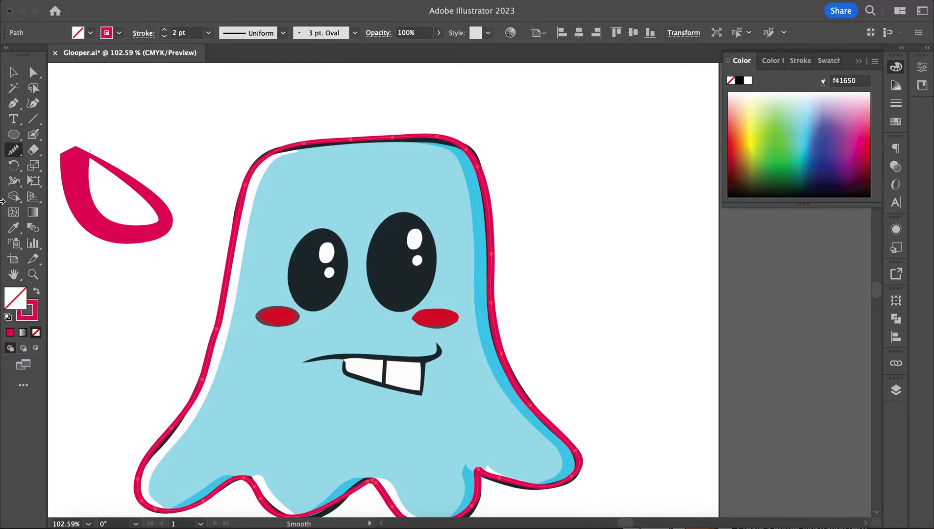
Reshape the outline's middle and right bottom scallops to follow the artwork by adjusting their anchor points and handles, and deselect it.
{"action": "left_click", "coordinate": [13, 88]}
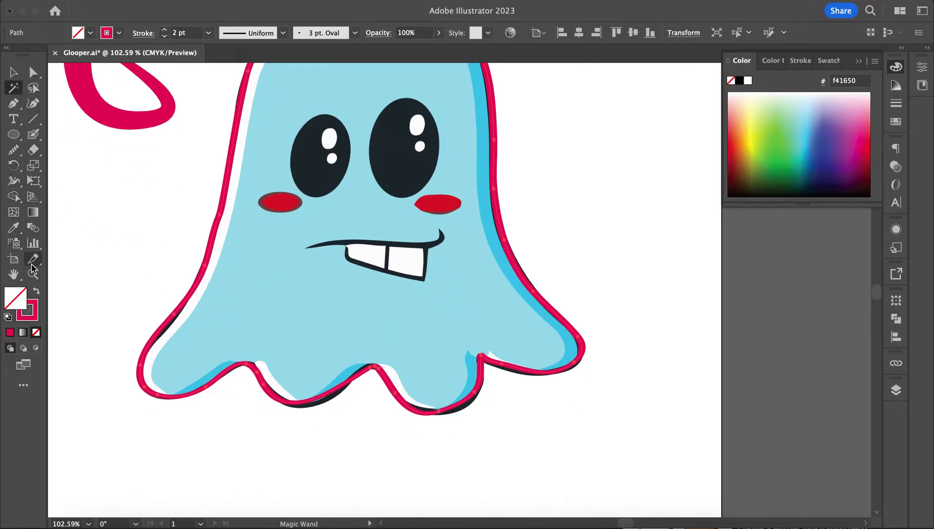
{"action": "left_click", "coordinate": [30, 73]}
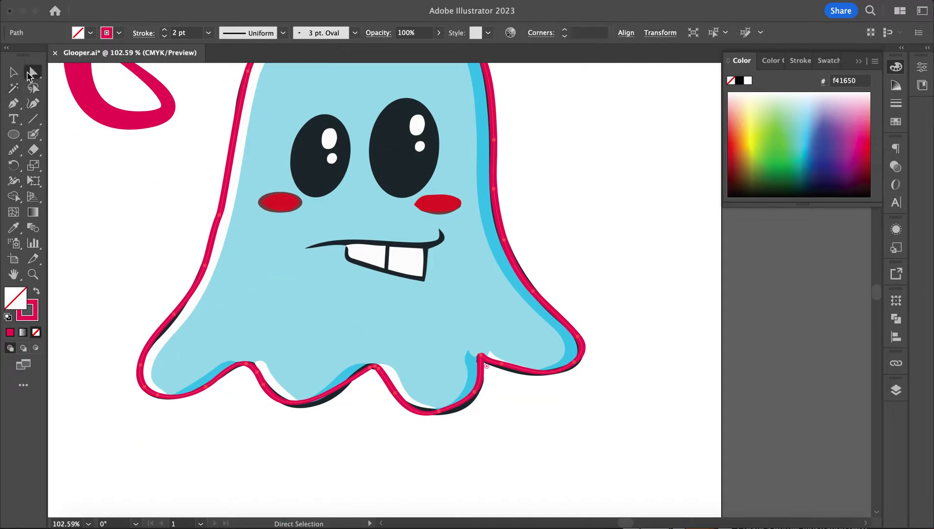
{"action": "left_click", "coordinate": [437, 414]}
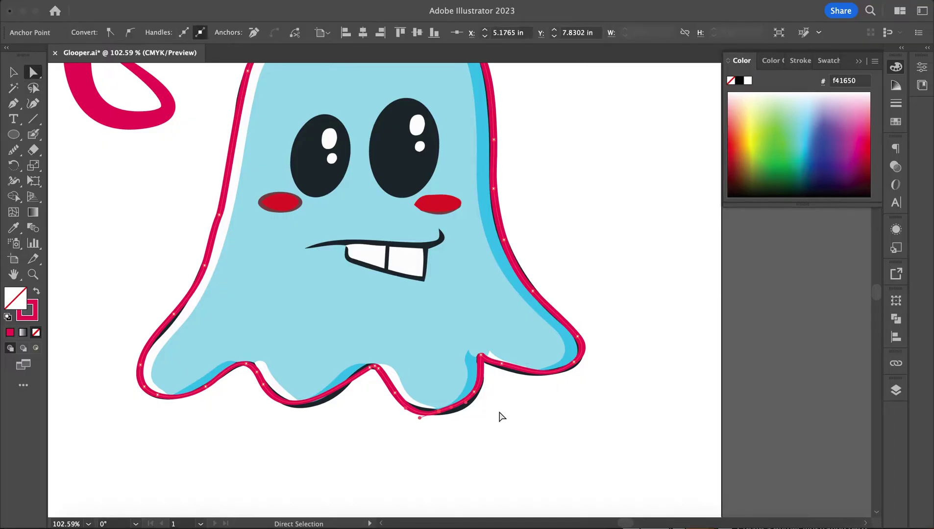
{"action": "left_click_drag", "start_coordinate": [440, 414], "coordinate": [473, 396]}
{"action": "left_click", "coordinate": [315, 404]}
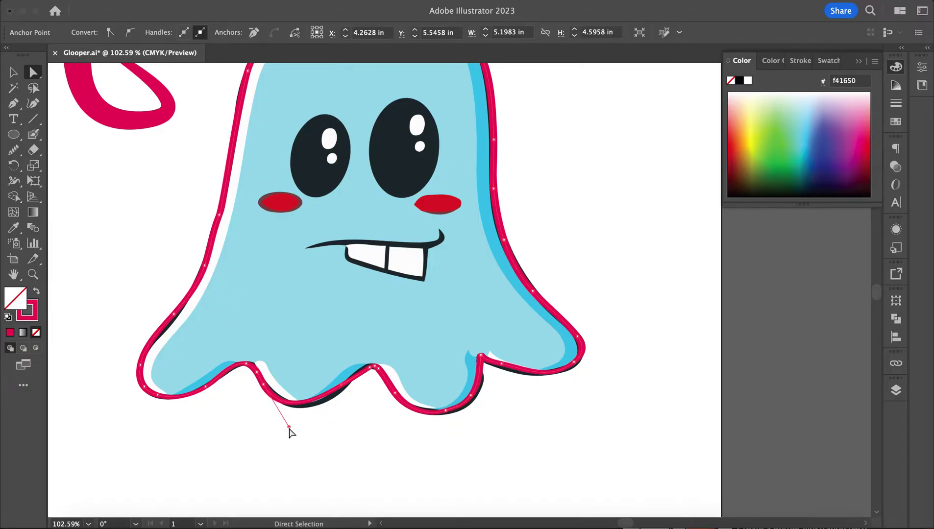
{"action": "left_click_drag", "start_coordinate": [289, 429], "coordinate": [314, 431]}
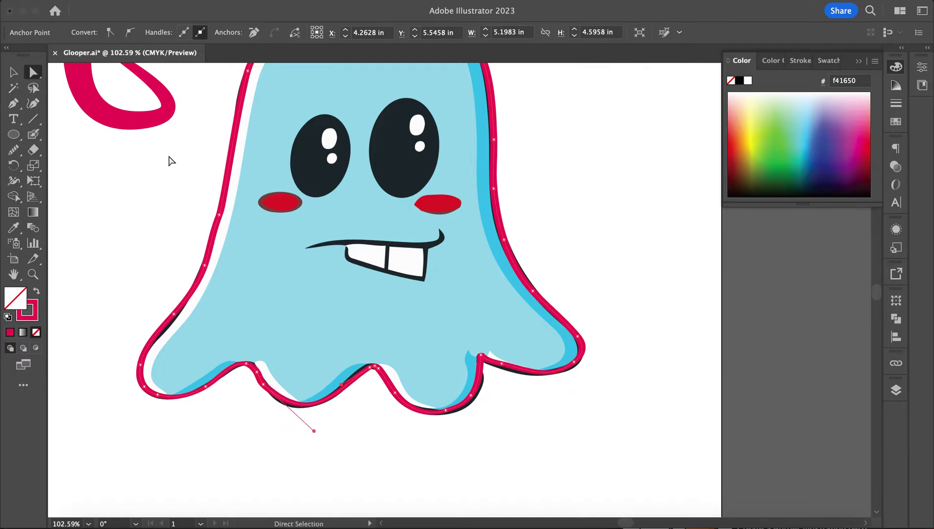
{"action": "left_click", "coordinate": [17, 74]}
{"action": "left_click", "coordinate": [115, 202]}
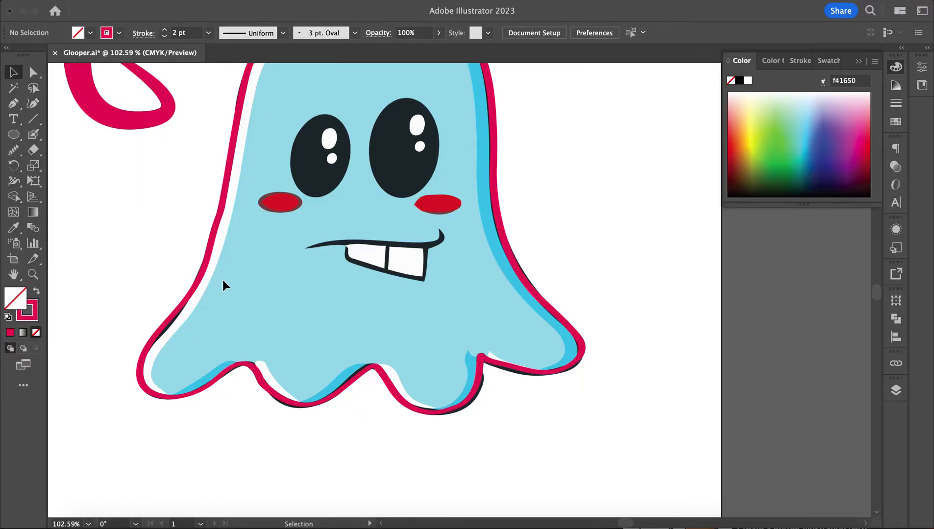
Smooth the bumps along the outline's left side with the Smooth tool and deselect the path.
{"action": "scroll", "coordinate": [222, 284], "scroll_direction": "up", "scroll_amount": 4}
{"action": "scroll", "coordinate": [248, 345], "scroll_direction": "down", "scroll_amount": 2}
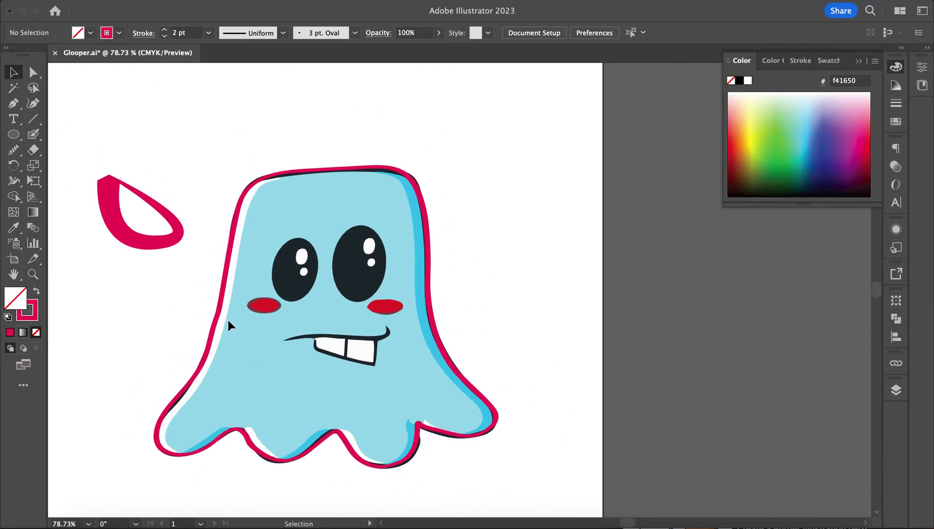
{"action": "left_click", "coordinate": [222, 299]}
{"action": "left_click", "coordinate": [13, 151]}
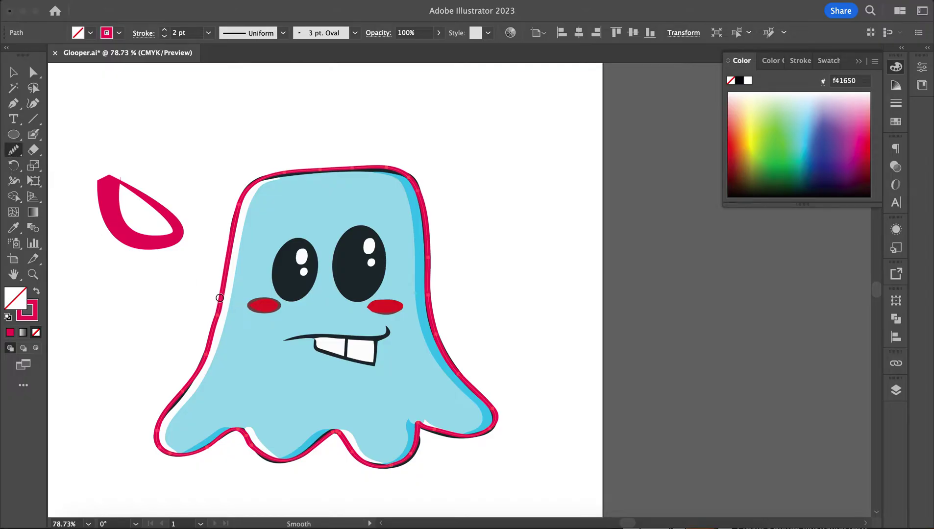
{"action": "mouse_move", "coordinate": [219, 297]}
{"action": "left_mouse_down"}
{"action": "mouse_move", "coordinate": [211, 373]}
{"action": "mouse_move", "coordinate": [184, 381]}
{"action": "left_mouse_up"}
{"action": "left_click_drag", "start_coordinate": [213, 303], "coordinate": [195, 370]}
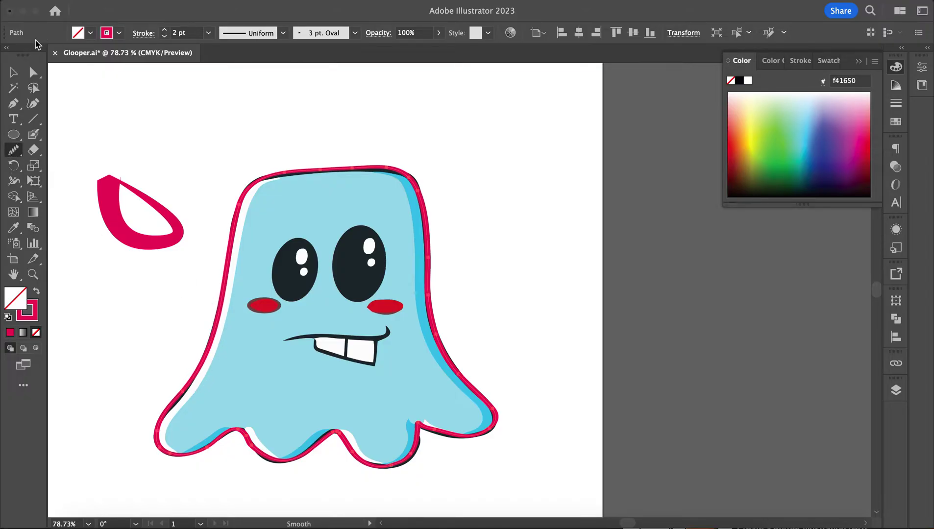
{"action": "left_click", "coordinate": [13, 72]}
{"action": "scroll", "coordinate": [504, 224], "scroll_direction": "down", "scroll_amount": 2}
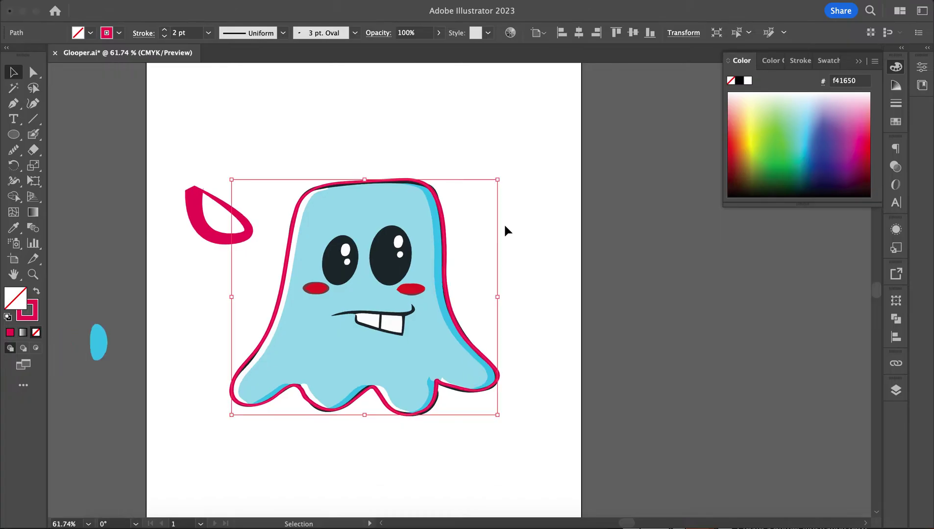
{"action": "scroll", "coordinate": [505, 230], "scroll_direction": "up", "scroll_amount": 3}
{"action": "left_click", "coordinate": [640, 217]}
{"action": "scroll", "coordinate": [640, 214], "scroll_direction": "down", "scroll_amount": 2}
{"action": "scroll", "coordinate": [591, 249], "scroll_direction": "down", "scroll_amount": 3}
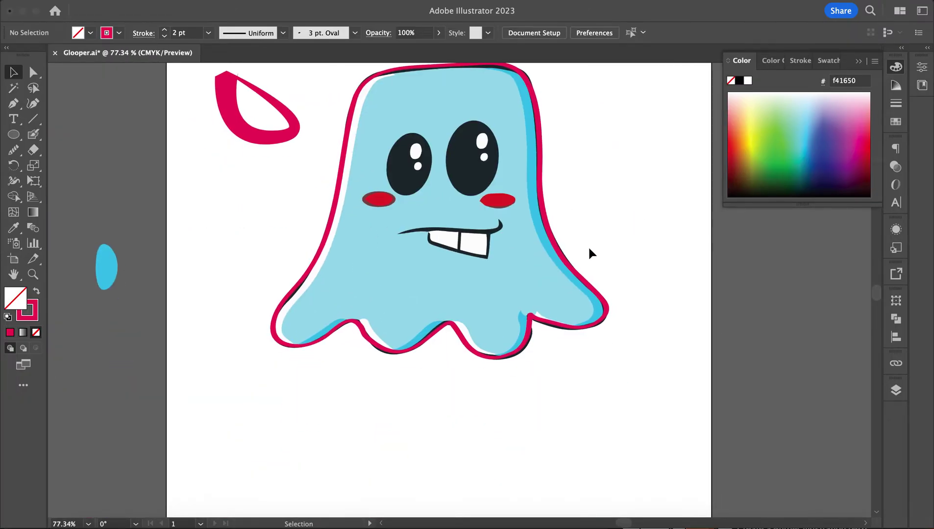
{"action": "left_click", "coordinate": [896, 390]}
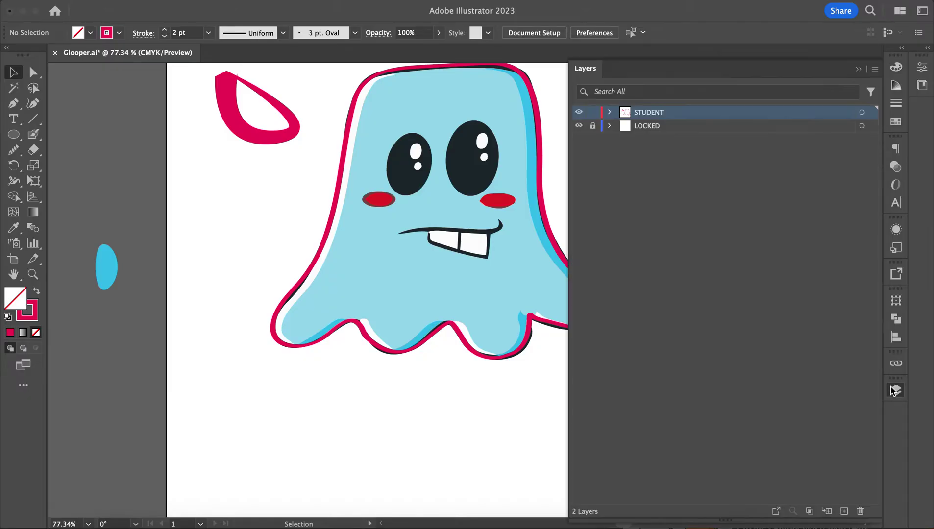
{"action": "left_click", "coordinate": [861, 70]}
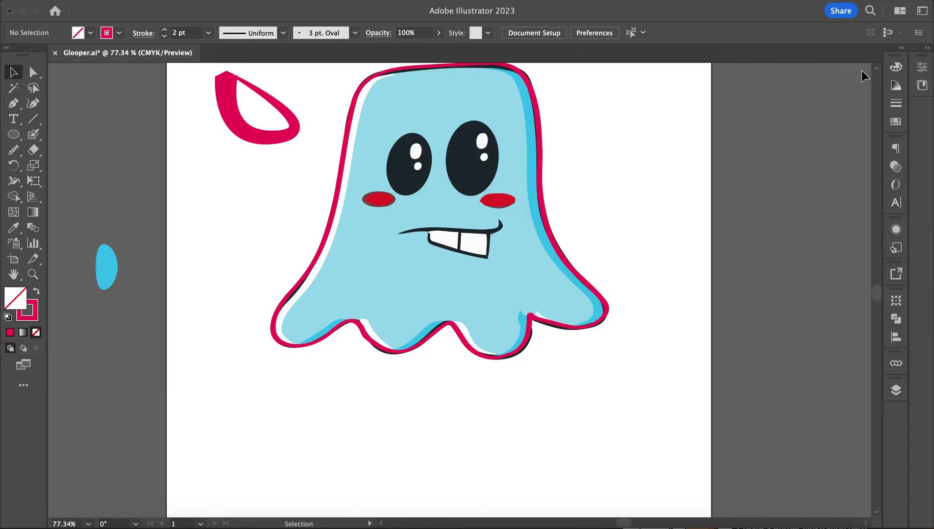
{"action": "scroll", "coordinate": [438, 273], "scroll_direction": "up", "scroll_amount": 3}
{"action": "scroll", "coordinate": [438, 273], "scroll_direction": "right", "scroll_amount": 2}
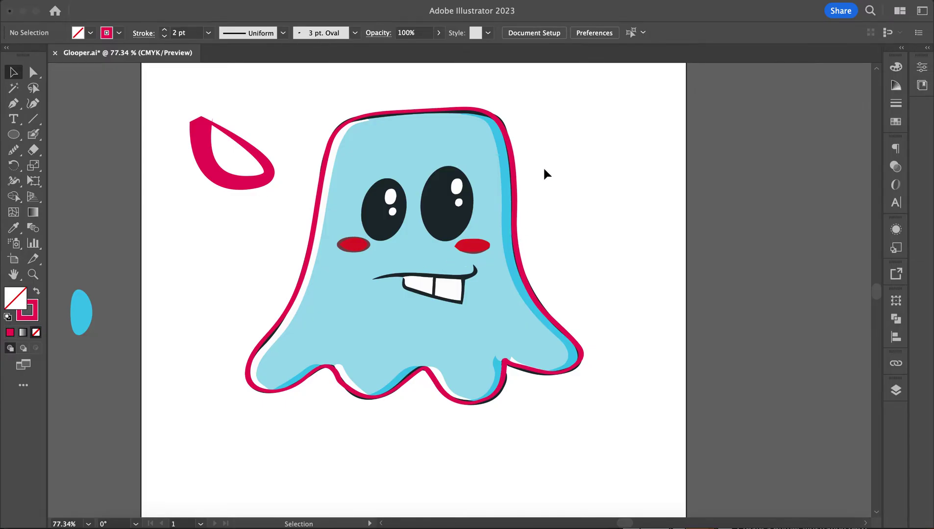
Swap the outline's stroke to a fill, apply the blue sampled from the small ellipse beside the artboard, and deselect it.
{"action": "left_click", "coordinate": [512, 221]}
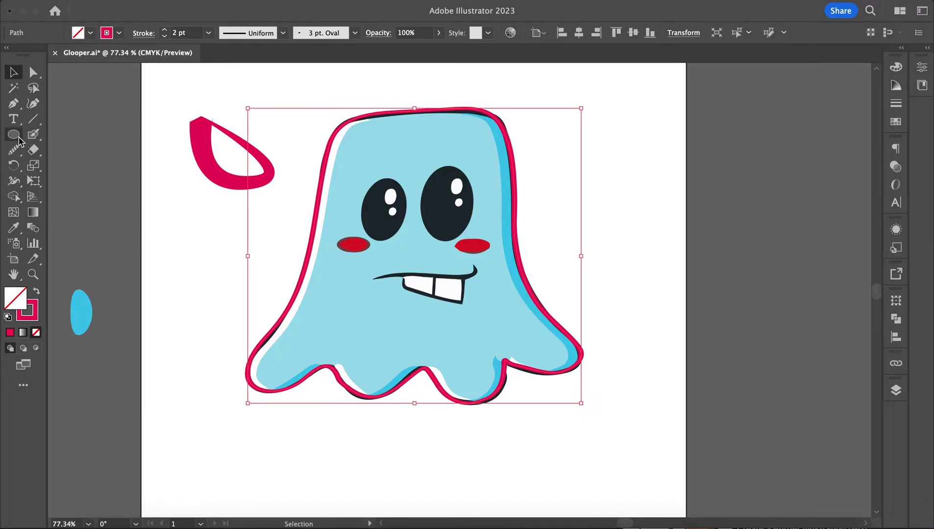
{"action": "left_click", "coordinate": [35, 293]}
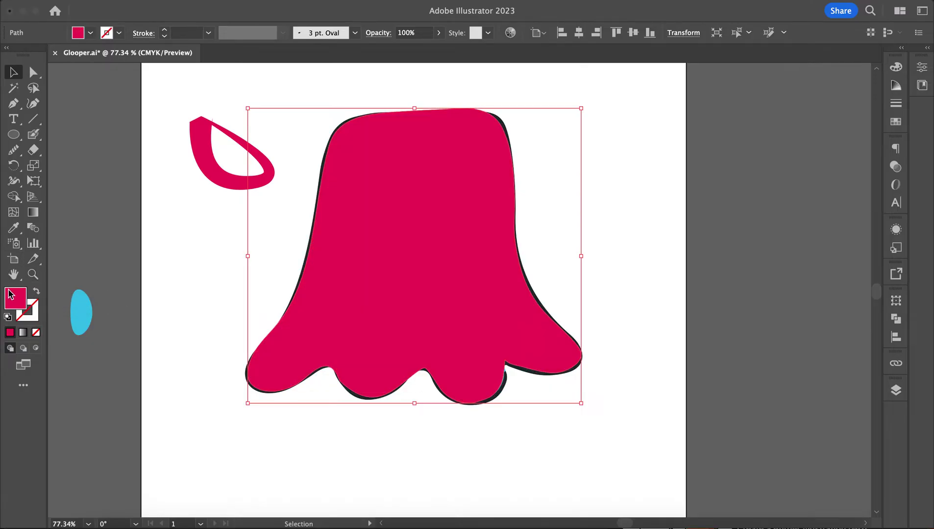
{"action": "key", "text": "i"}
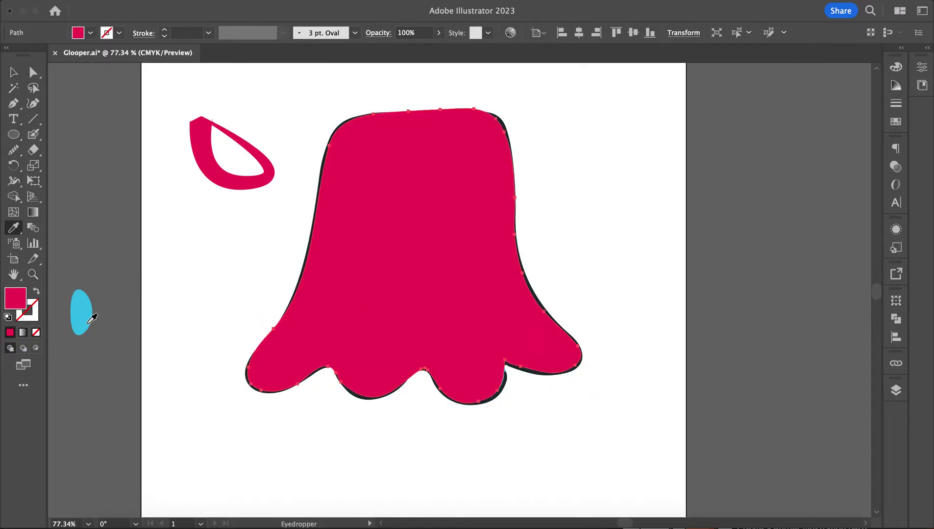
{"action": "left_click", "coordinate": [86, 324]}
{"action": "key", "text": "v"}
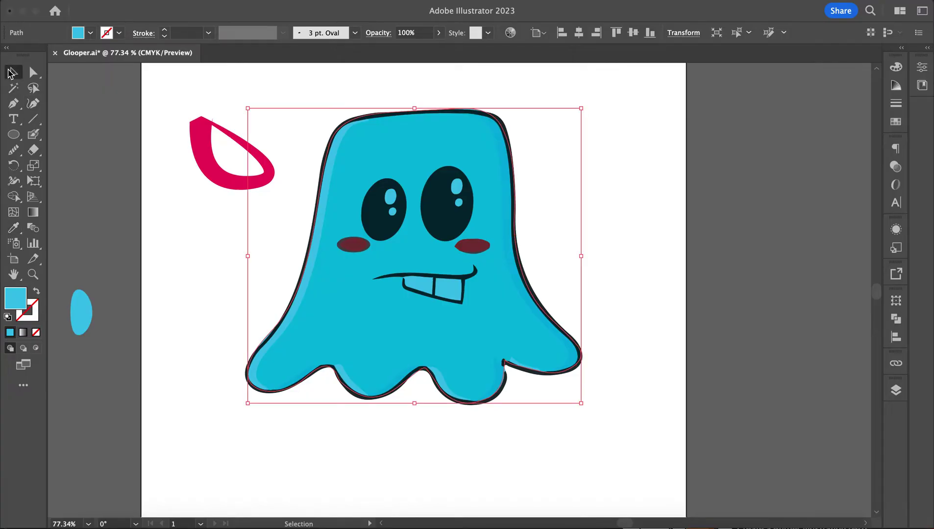
{"action": "left_click", "coordinate": [528, 289]}
{"action": "scroll", "coordinate": [527, 288], "scroll_direction": "up", "scroll_amount": 4}
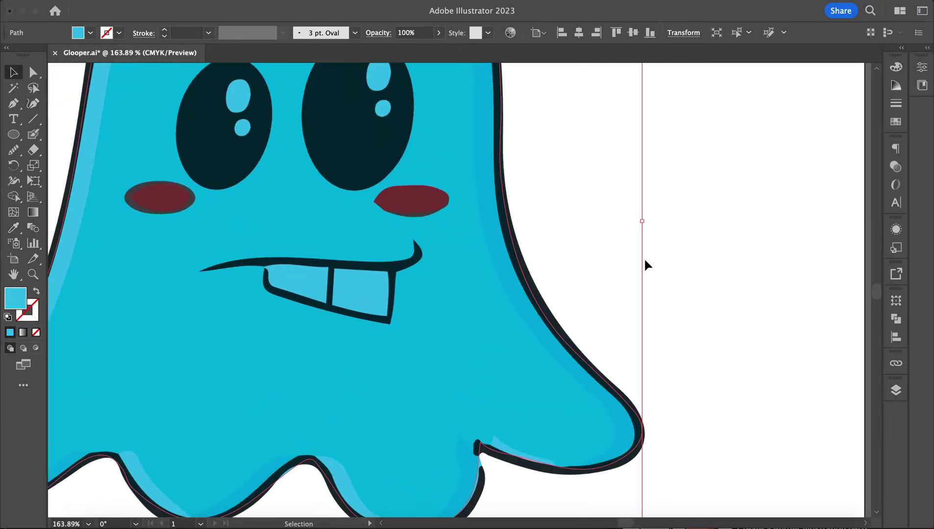
{"action": "scroll", "coordinate": [779, 281], "scroll_direction": "left", "scroll_amount": 5}
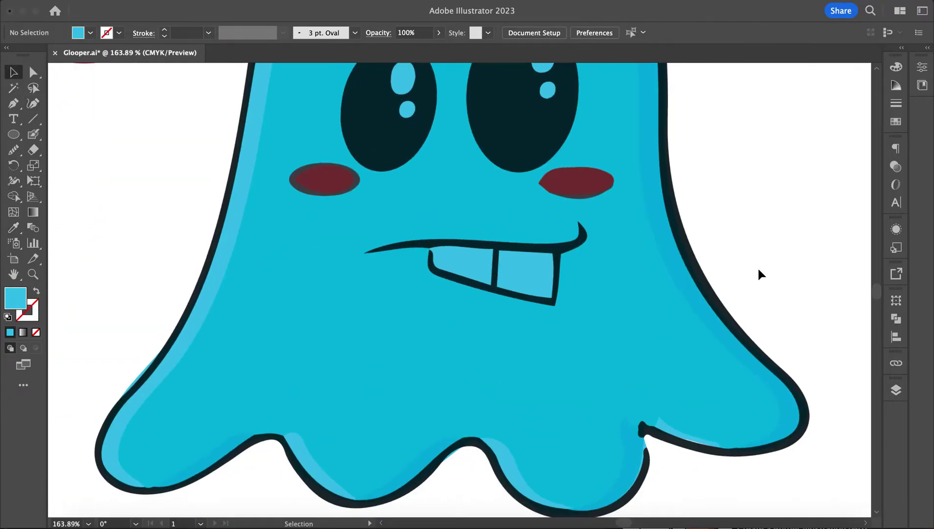
Enlarge the Blob Brush and paint a blue shading band down the character's upper left edge, and deselect everything.
{"action": "left_click", "coordinate": [689, 275]}
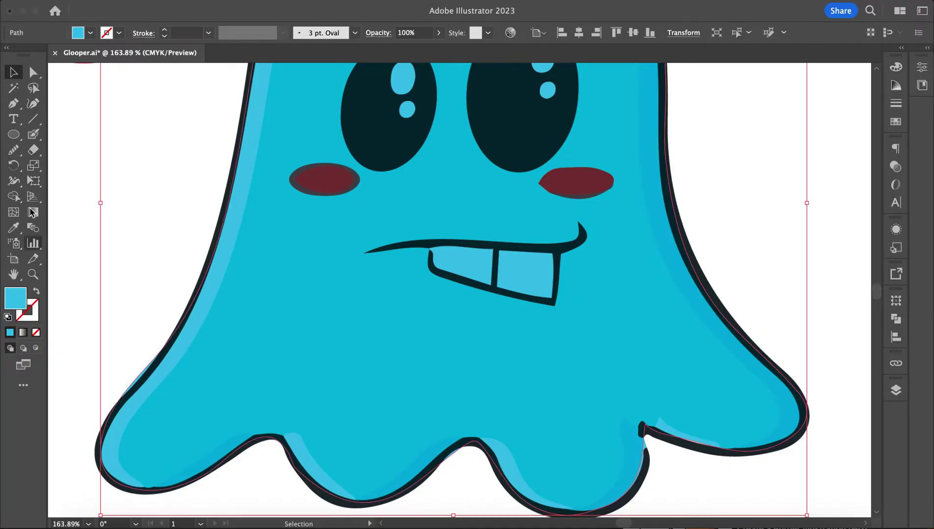
{"action": "left_click", "coordinate": [34, 136]}
{"action": "scroll", "coordinate": [218, 387], "scroll_direction": "down", "scroll_amount": 3}
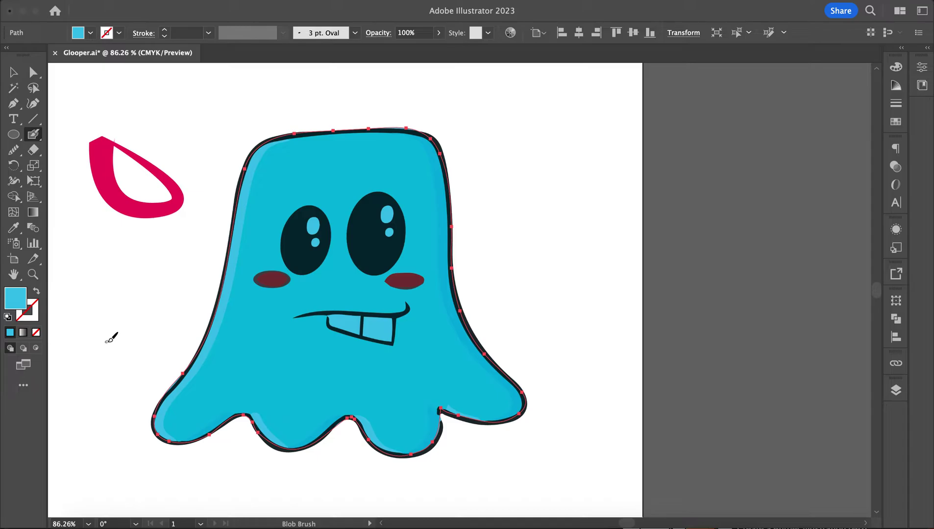
{"action": "key", "text": "bracketright"}
{"action": "scroll", "coordinate": [269, 186], "scroll_direction": "up", "scroll_amount": 3}
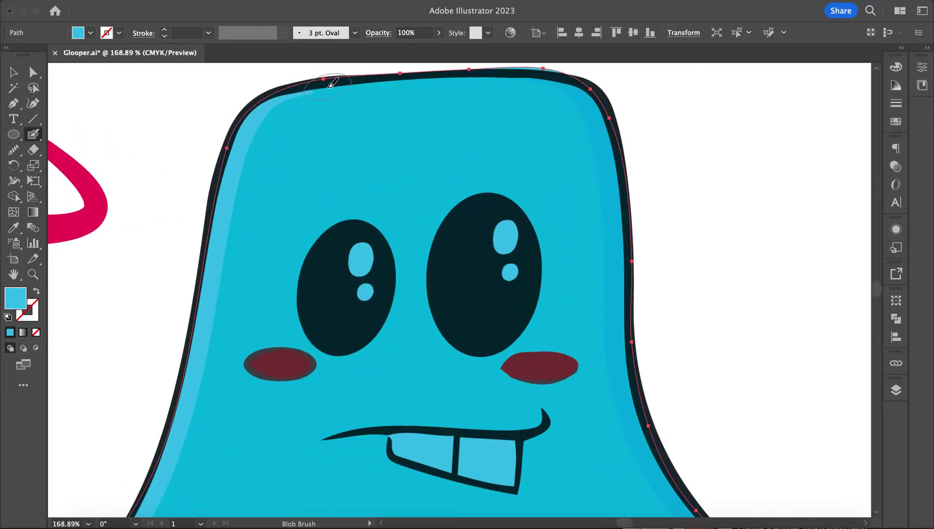
{"action": "mouse_move", "coordinate": [325, 86]}
{"action": "left_mouse_down"}
{"action": "mouse_move", "coordinate": [284, 93]}
{"action": "mouse_move", "coordinate": [258, 126]}
{"action": "mouse_move", "coordinate": [230, 201]}
{"action": "mouse_move", "coordinate": [221, 295]}
{"action": "left_mouse_up"}
{"action": "mouse_move", "coordinate": [297, 90]}
{"action": "left_mouse_down"}
{"action": "mouse_move", "coordinate": [333, 84]}
{"action": "mouse_move", "coordinate": [282, 91]}
{"action": "mouse_move", "coordinate": [257, 109]}
{"action": "mouse_move", "coordinate": [237, 146]}
{"action": "mouse_move", "coordinate": [215, 293]}
{"action": "left_mouse_up"}
{"action": "key", "text": "ctrl+shift+a"}
{"action": "scroll", "coordinate": [235, 319], "scroll_direction": "down", "scroll_amount": 5}
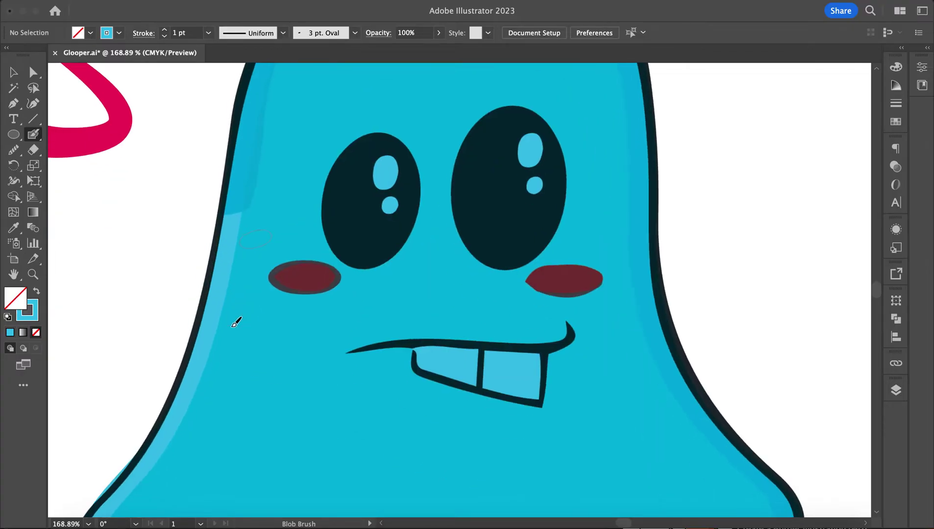
Apply the 3 pt. Oval brush to the painted upper left shading band and deselect it.
{"action": "left_click", "coordinate": [18, 77]}
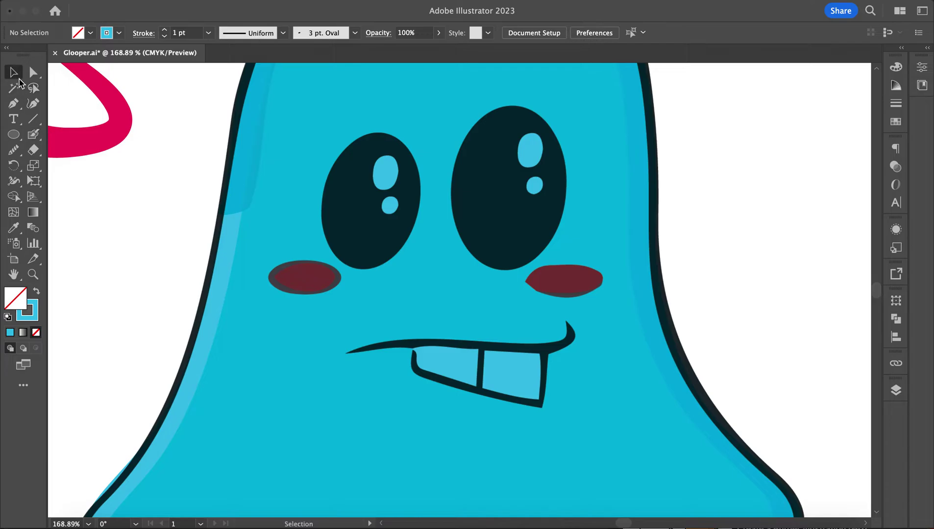
{"action": "left_click", "coordinate": [246, 180]}
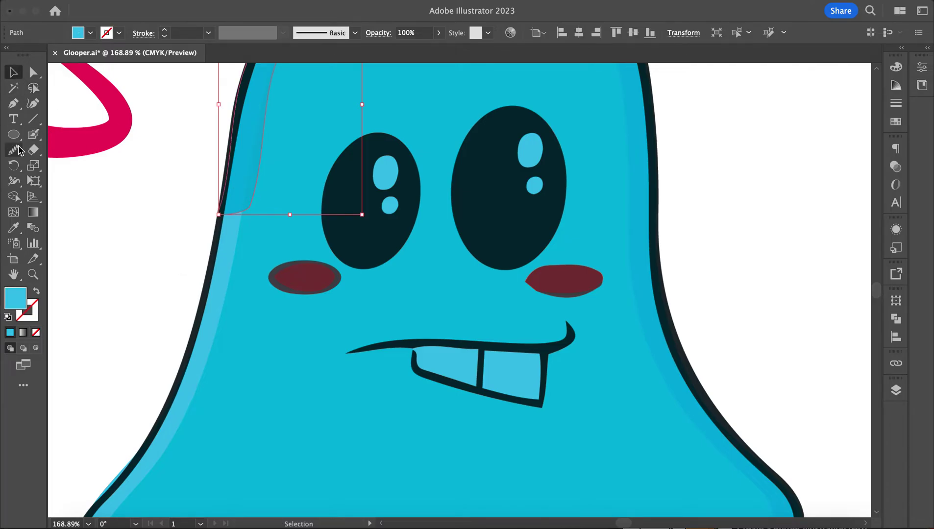
{"action": "left_click", "coordinate": [33, 136]}
{"action": "scroll", "coordinate": [319, 369], "scroll_direction": "down", "scroll_amount": 4}
{"action": "scroll", "coordinate": [319, 369], "scroll_direction": "left", "scroll_amount": 3}
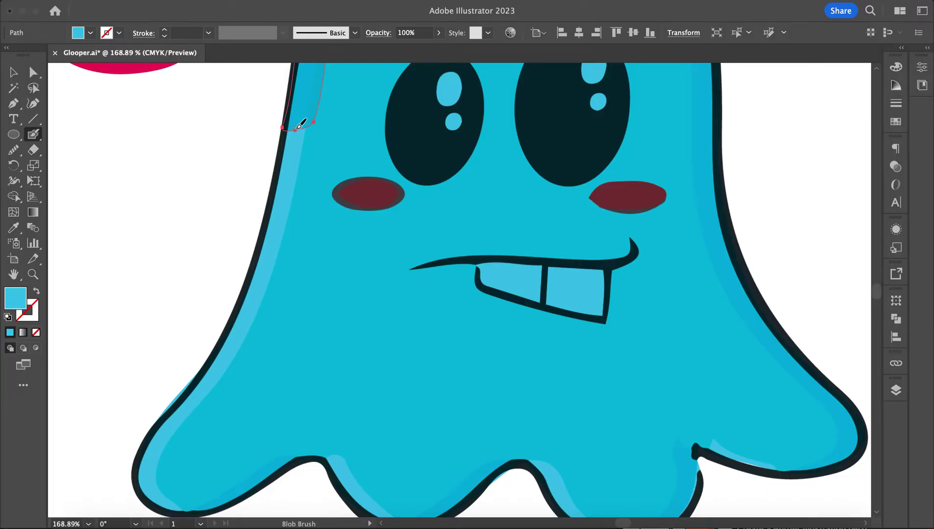
{"action": "left_click", "coordinate": [326, 32]}
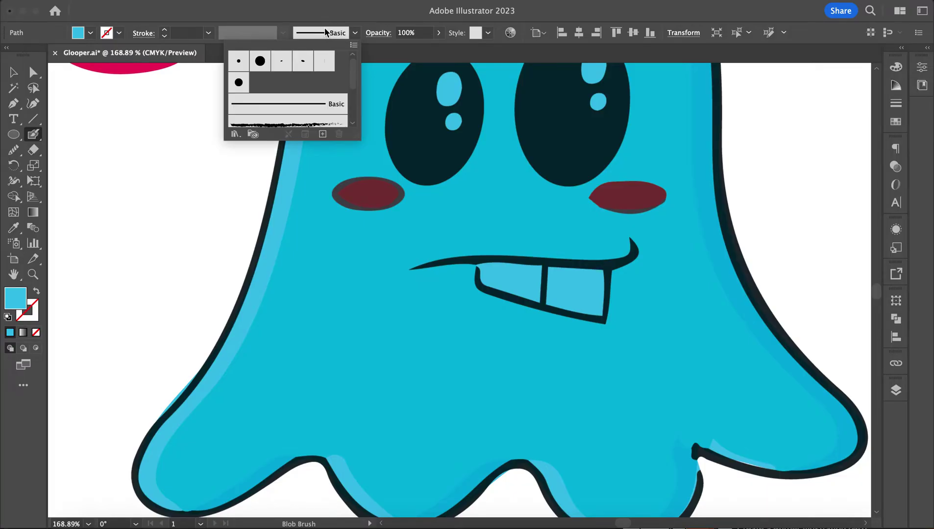
{"action": "left_click", "coordinate": [281, 61]}
{"action": "key", "text": "Escape"}
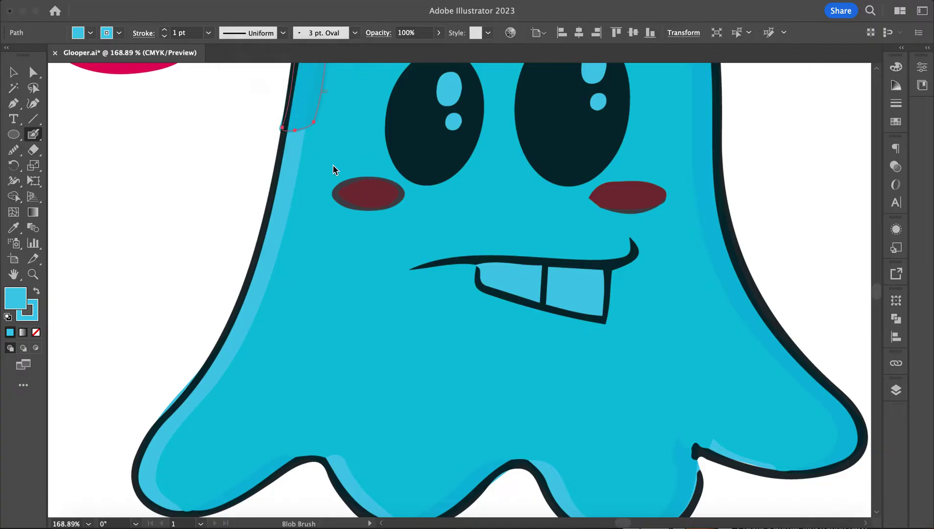
{"action": "key", "text": "Return"}
{"action": "left_click", "coordinate": [621, 457]}
{"action": "left_click_drag", "start_coordinate": [304, 137], "coordinate": [304, 137]}
{"action": "left_click", "coordinate": [14, 72]}
{"action": "left_click", "coordinate": [156, 194]}
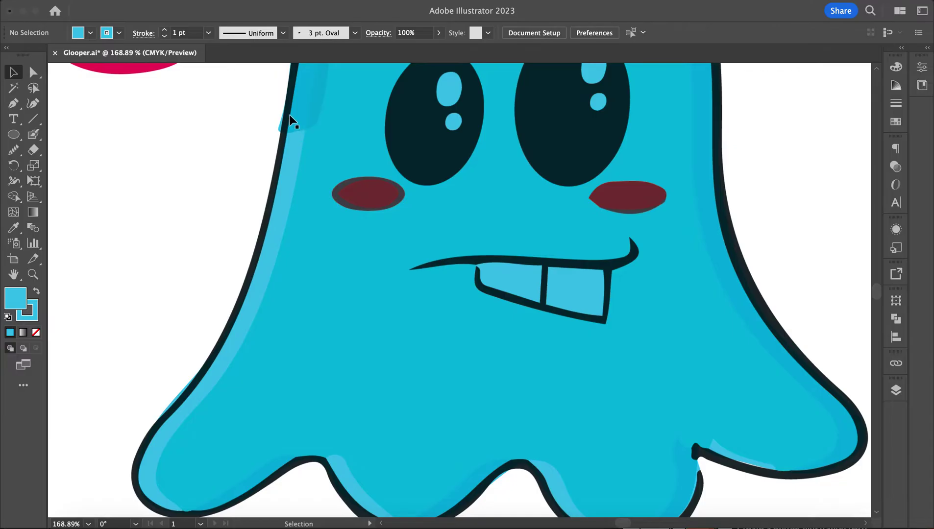
Paint blue shading with the Blob Brush down the rest of the left edge and around the lower-left foot.
{"action": "left_click", "coordinate": [33, 134]}
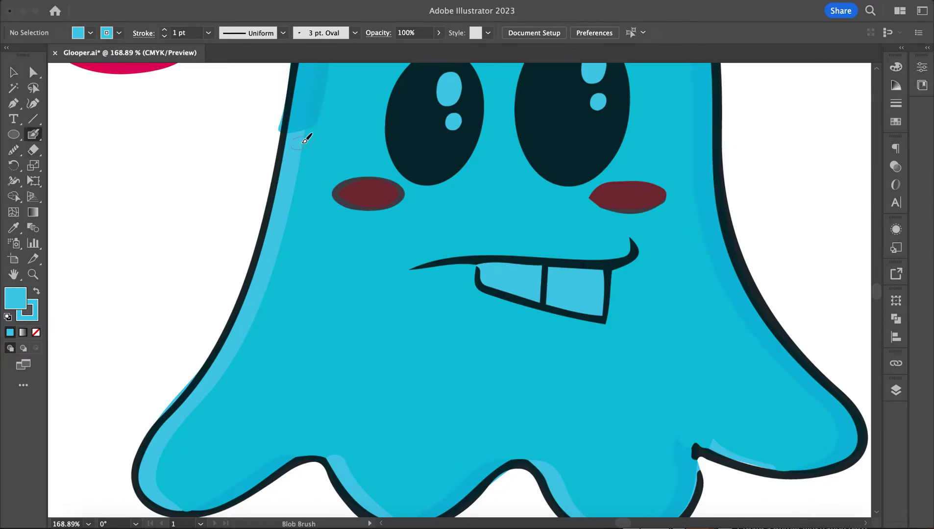
{"action": "mouse_move", "coordinate": [307, 123]}
{"action": "left_mouse_down"}
{"action": "mouse_move", "coordinate": [291, 226]}
{"action": "mouse_move", "coordinate": [235, 355]}
{"action": "mouse_move", "coordinate": [171, 428]}
{"action": "mouse_move", "coordinate": [156, 464]}
{"action": "mouse_move", "coordinate": [162, 495]}
{"action": "mouse_move", "coordinate": [211, 494]}
{"action": "left_mouse_up"}
{"action": "scroll", "coordinate": [327, 459], "scroll_direction": "down", "scroll_amount": 3}
{"action": "scroll", "coordinate": [290, 319], "scroll_direction": "up", "scroll_amount": 5}
Merge the two left-edge shading bands into one shape with the Shape Builder and smooth its edge with the Smooth tool.
{"action": "key", "text": "v"}
{"action": "left_click", "coordinate": [321, 265]}
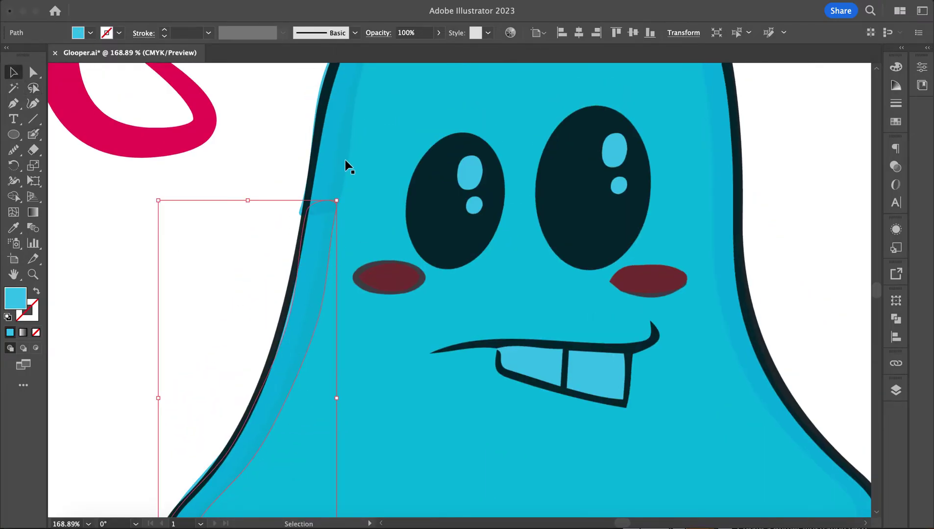
{"action": "left_click", "coordinate": [324, 158]}
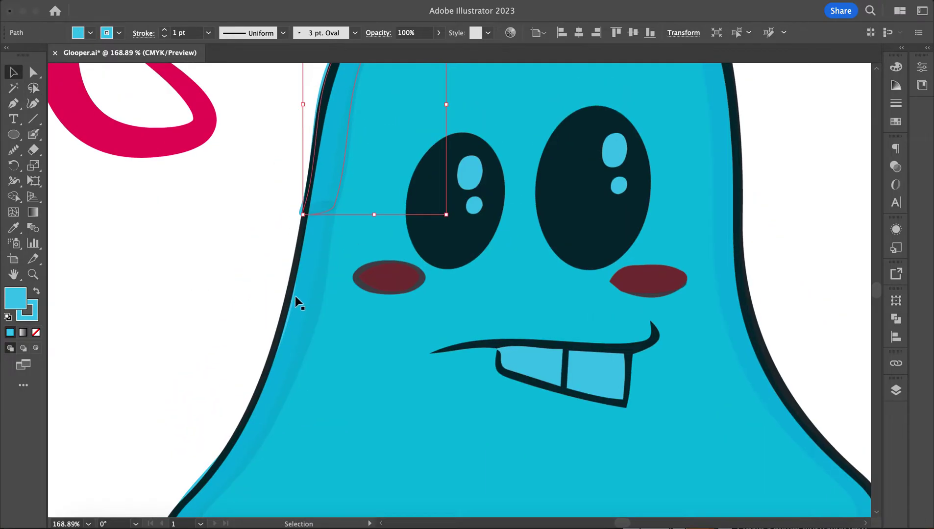
{"action": "left_click", "coordinate": [294, 319], "text": "shift"}
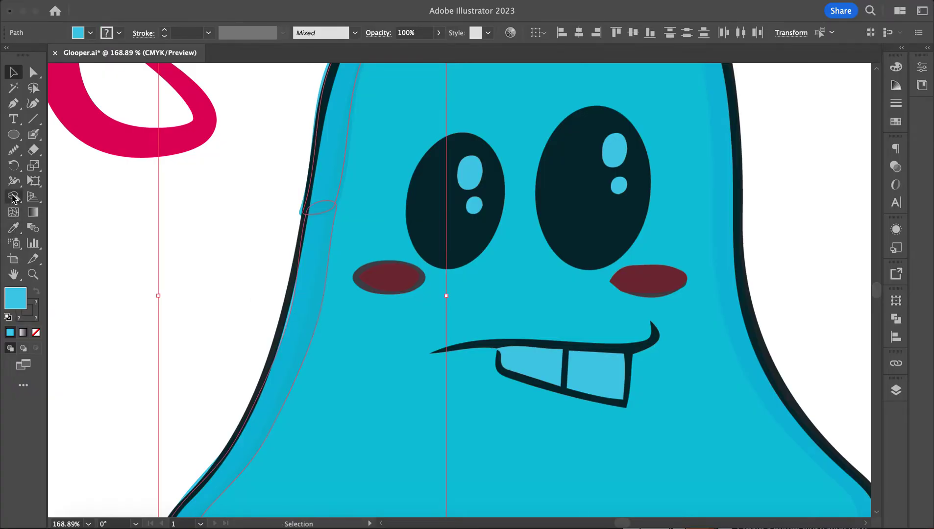
{"action": "left_click", "coordinate": [13, 197]}
{"action": "left_click_drag", "start_coordinate": [305, 195], "coordinate": [197, 152]}
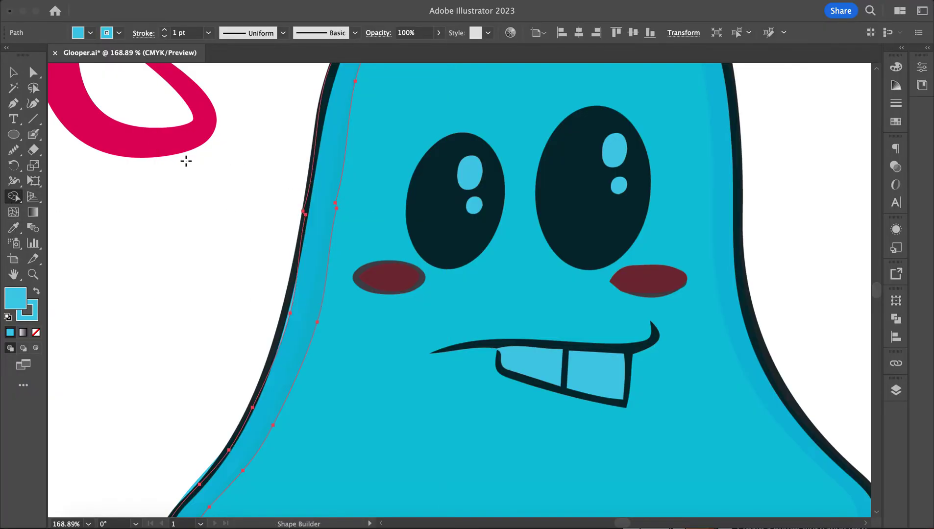
{"action": "left_click", "coordinate": [14, 150]}
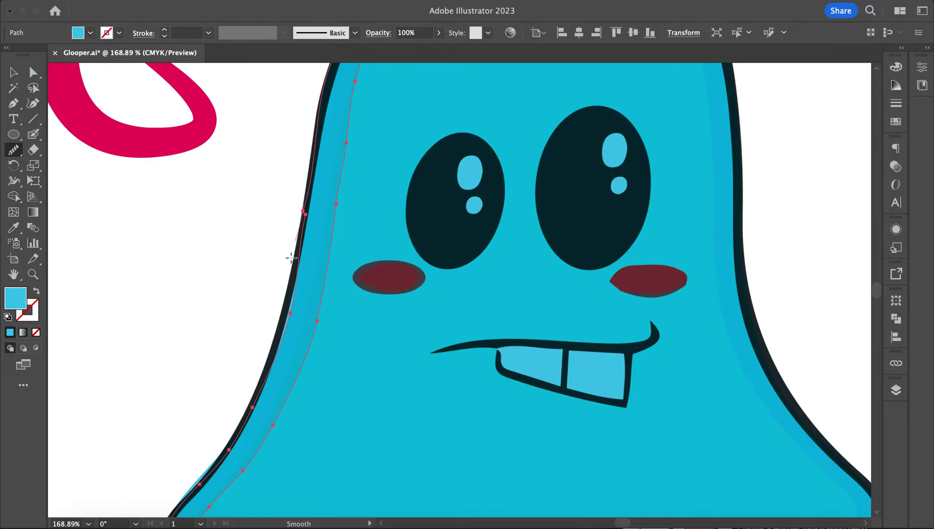
{"action": "scroll", "coordinate": [292, 258], "scroll_direction": "down", "scroll_amount": 7}
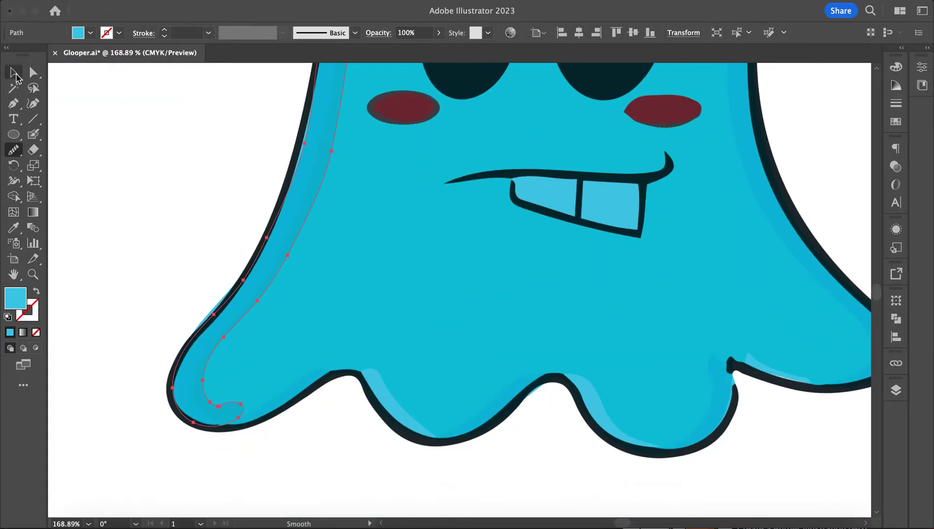
{"action": "left_click", "coordinate": [30, 139]}
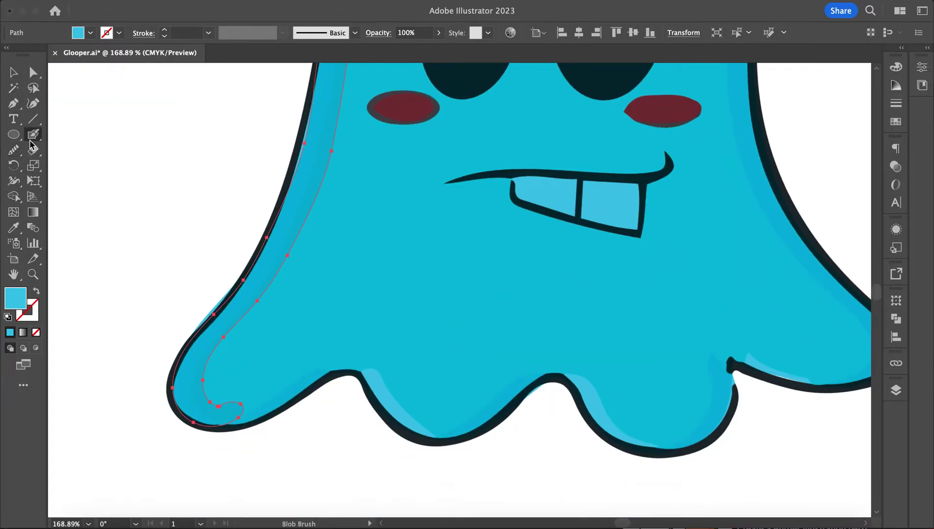
{"action": "scroll", "coordinate": [334, 331], "scroll_direction": "down", "scroll_amount": 2}
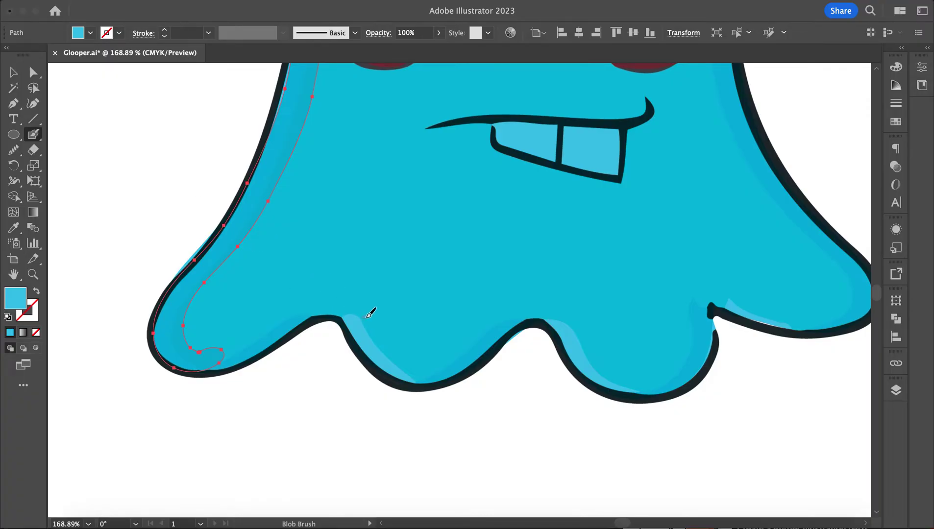
{"action": "key", "text": "bracketright"}
{"action": "left_click", "coordinate": [590, 289]}
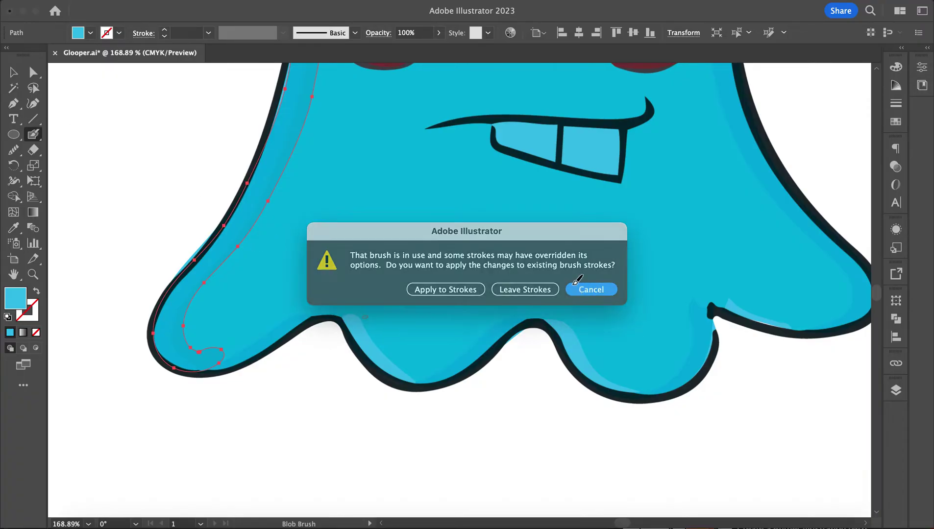
Deselect the left shading, swap the blue from fill to stroke, and paint Blob Brush shading along the right sides of the two middle bottom scallops.
{"action": "left_click", "coordinate": [14, 73]}
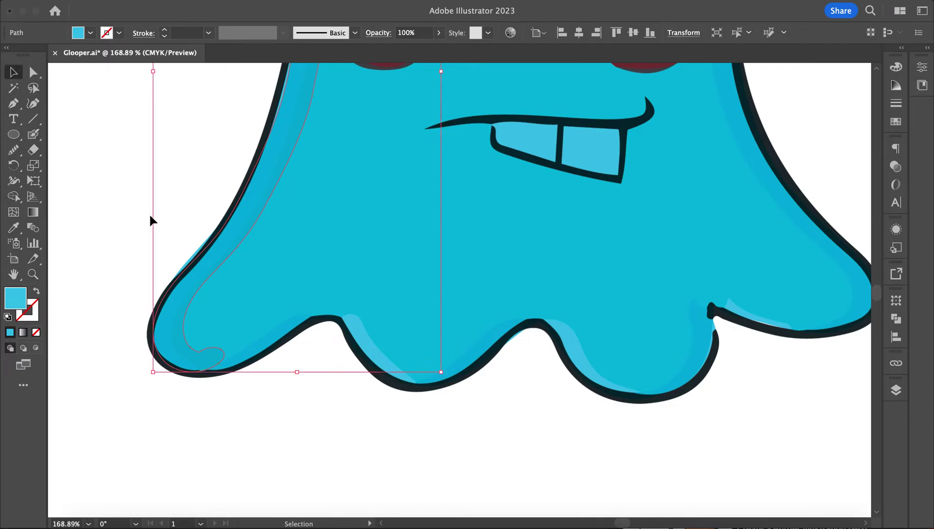
{"action": "left_click", "coordinate": [150, 219]}
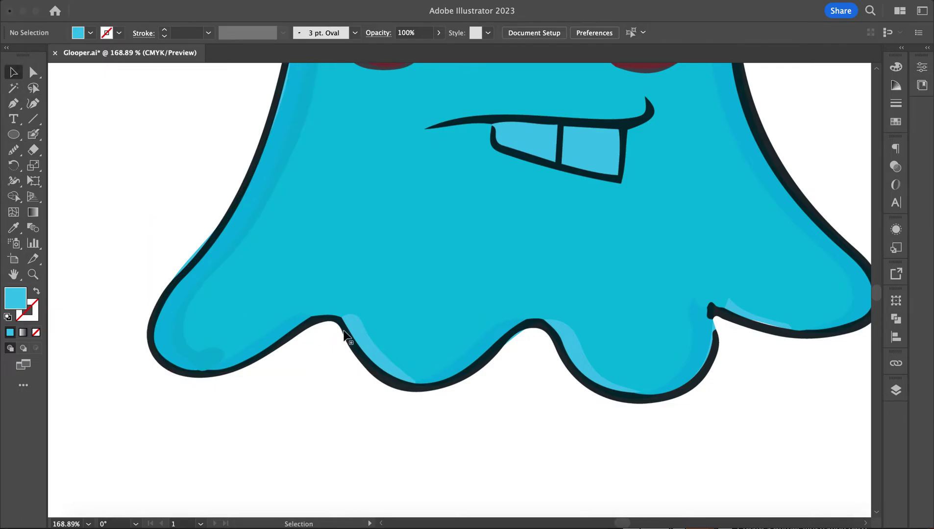
{"action": "left_click", "coordinate": [33, 135]}
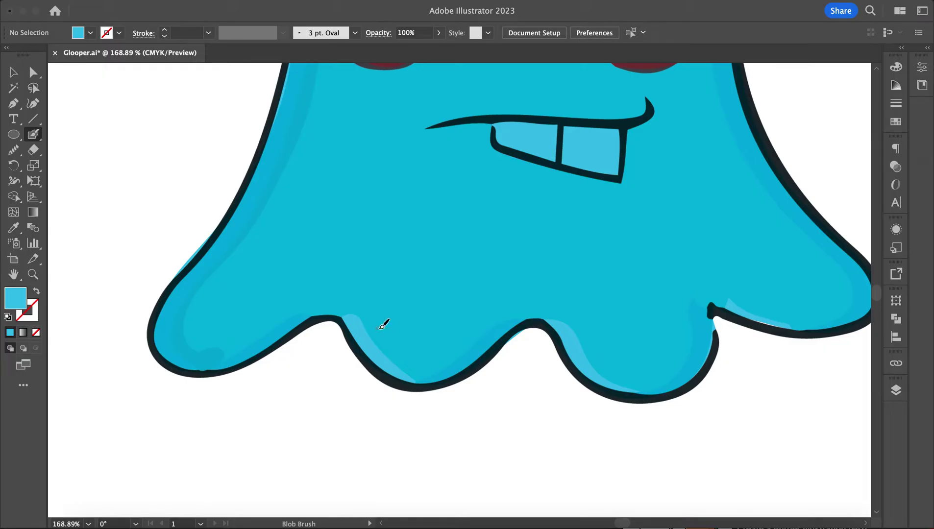
{"action": "key", "text": "shift+x"}
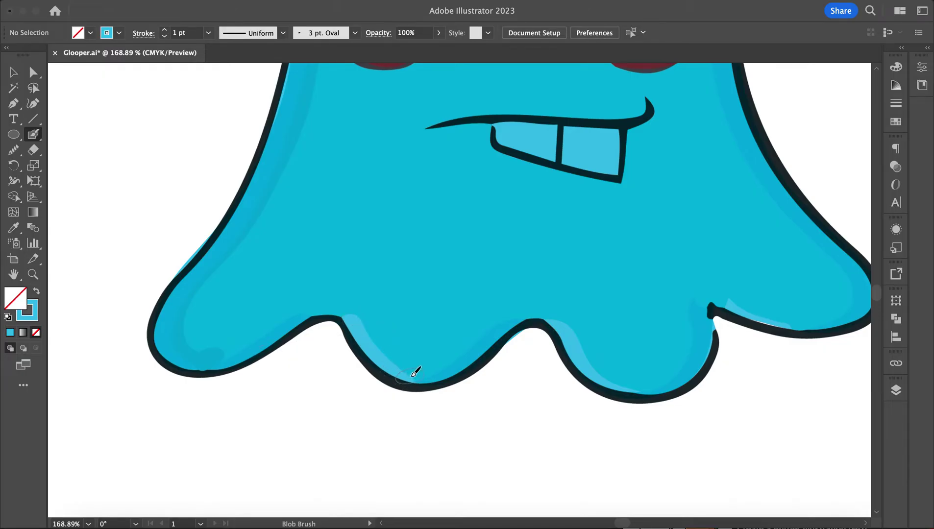
{"action": "mouse_move", "coordinate": [420, 376]}
{"action": "left_mouse_down"}
{"action": "mouse_move", "coordinate": [444, 375]}
{"action": "mouse_move", "coordinate": [516, 317]}
{"action": "mouse_move", "coordinate": [539, 315]}
{"action": "left_mouse_up"}
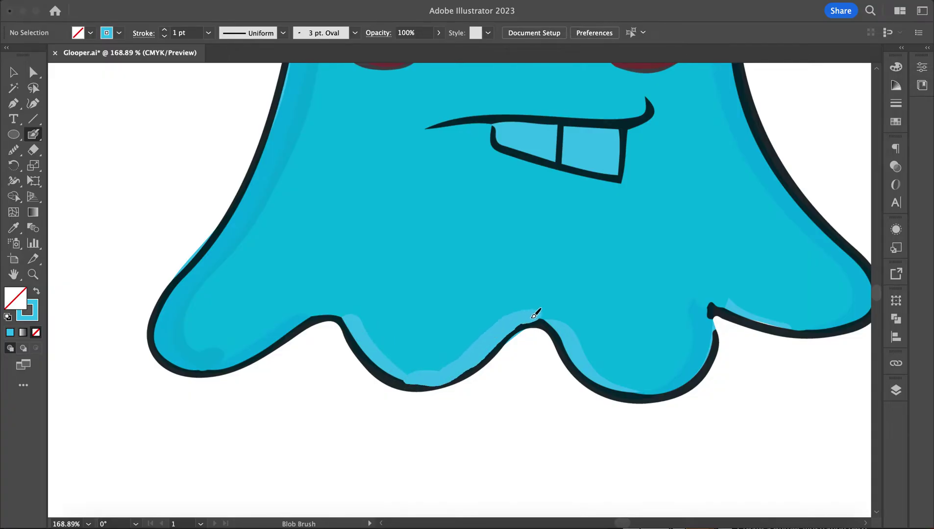
{"action": "scroll", "coordinate": [625, 377], "scroll_direction": "down", "scroll_amount": 2}
{"action": "scroll", "coordinate": [626, 378], "scroll_direction": "right", "scroll_amount": 2}
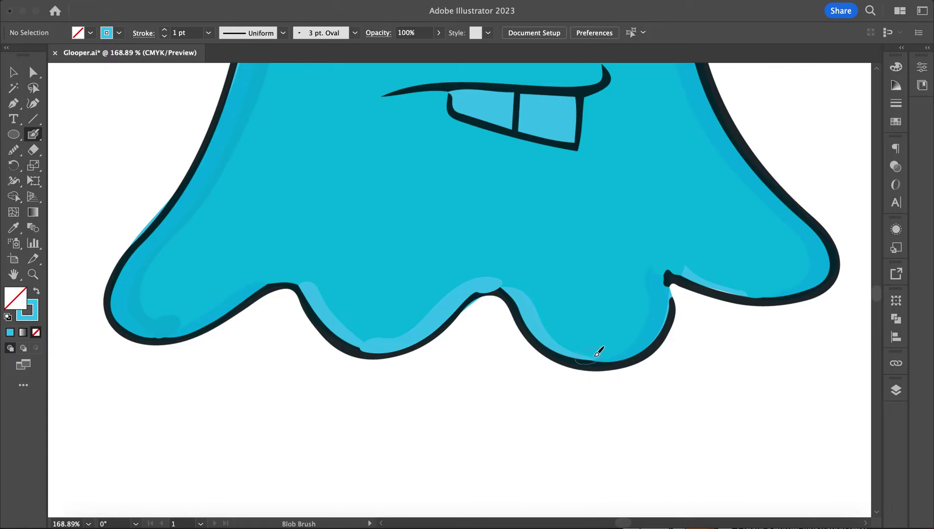
{"action": "mouse_move", "coordinate": [621, 354]}
{"action": "left_mouse_down"}
{"action": "mouse_move", "coordinate": [656, 325]}
{"action": "mouse_move", "coordinate": [661, 271]}
{"action": "left_mouse_up"}
{"action": "scroll", "coordinate": [711, 277], "scroll_direction": "down", "scroll_amount": 1}
{"action": "scroll", "coordinate": [711, 277], "scroll_direction": "right", "scroll_amount": 3}
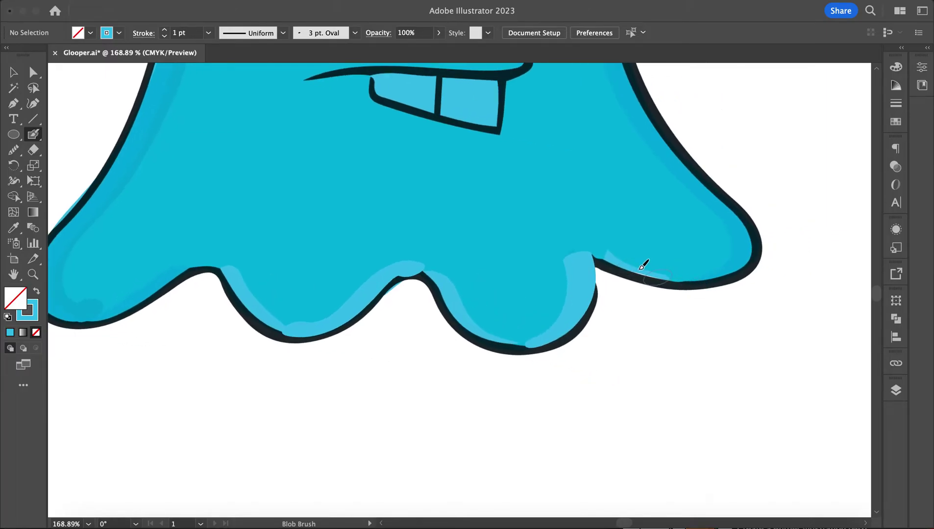
Paint overlapping Blob Brush shading bands around the lower-right foot, up the right edge and around the top right corner.
{"action": "mouse_move", "coordinate": [674, 274]}
{"action": "left_mouse_down"}
{"action": "mouse_move", "coordinate": [704, 276]}
{"action": "mouse_move", "coordinate": [742, 255]}
{"action": "mouse_move", "coordinate": [743, 227]}
{"action": "mouse_move", "coordinate": [677, 164]}
{"action": "mouse_move", "coordinate": [626, 81]}
{"action": "left_mouse_up"}
{"action": "scroll", "coordinate": [626, 81], "scroll_direction": "up", "scroll_amount": 3}
{"action": "scroll", "coordinate": [617, 122], "scroll_direction": "up", "scroll_amount": 3}
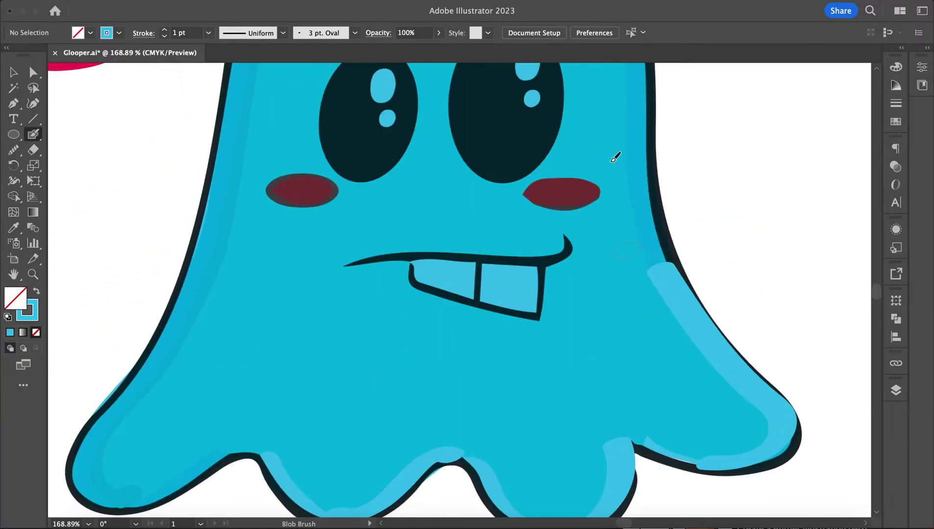
{"action": "mouse_move", "coordinate": [672, 287]}
{"action": "left_mouse_down"}
{"action": "mouse_move", "coordinate": [638, 201]}
{"action": "mouse_move", "coordinate": [640, 92]}
{"action": "left_mouse_up"}
{"action": "scroll", "coordinate": [640, 94], "scroll_direction": "up", "scroll_amount": 3}
{"action": "left_click_drag", "start_coordinate": [628, 196], "coordinate": [627, 145]}
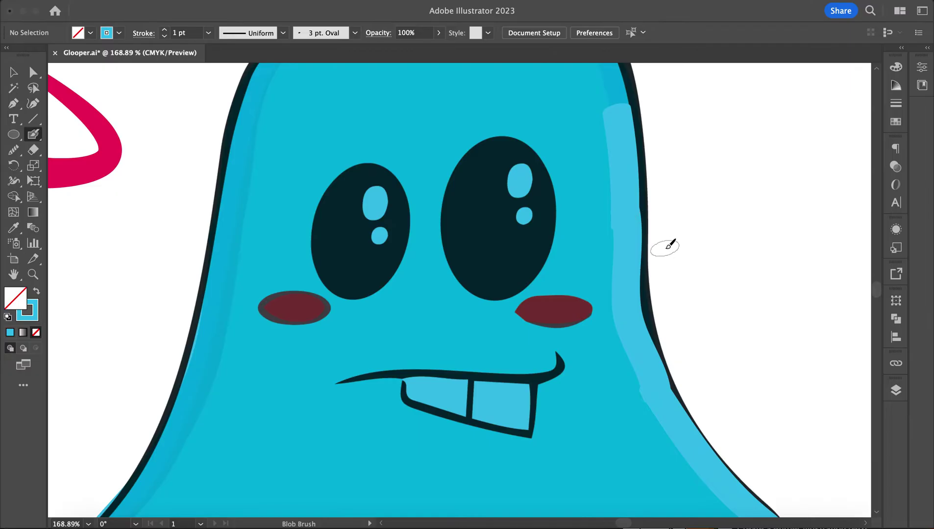
{"action": "scroll", "coordinate": [669, 243], "scroll_direction": "up", "scroll_amount": 5}
{"action": "mouse_move", "coordinate": [629, 225]}
{"action": "left_mouse_down"}
{"action": "mouse_move", "coordinate": [620, 174]}
{"action": "mouse_move", "coordinate": [597, 140]}
{"action": "mouse_move", "coordinate": [554, 125]}
{"action": "mouse_move", "coordinate": [519, 129]}
{"action": "left_mouse_up"}
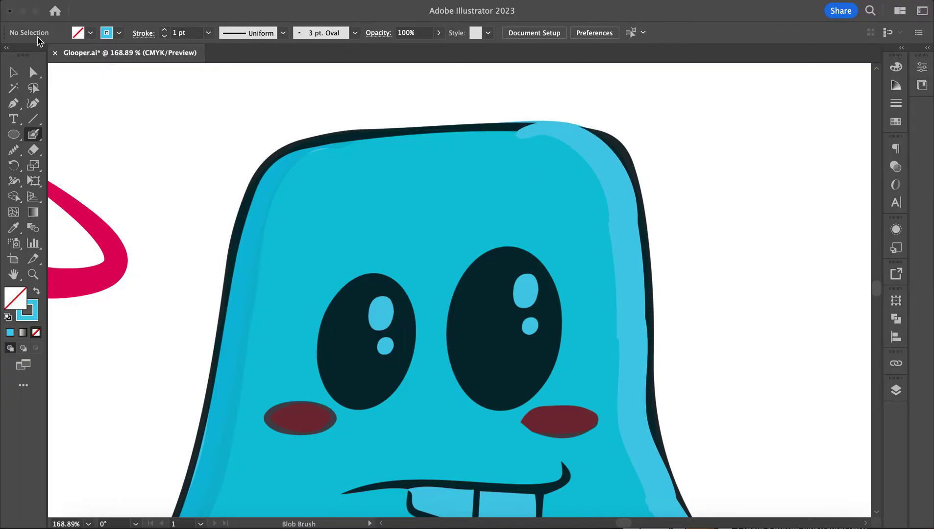
Select the overlapping shading bands along the character's right edge and lower-right foot and merge them into one shape with the Shape Builder.
{"action": "left_click", "coordinate": [13, 72]}
{"action": "scroll", "coordinate": [500, 186], "scroll_direction": "down", "scroll_amount": 5}
{"action": "scroll", "coordinate": [500, 186], "scroll_direction": "right", "scroll_amount": 2}
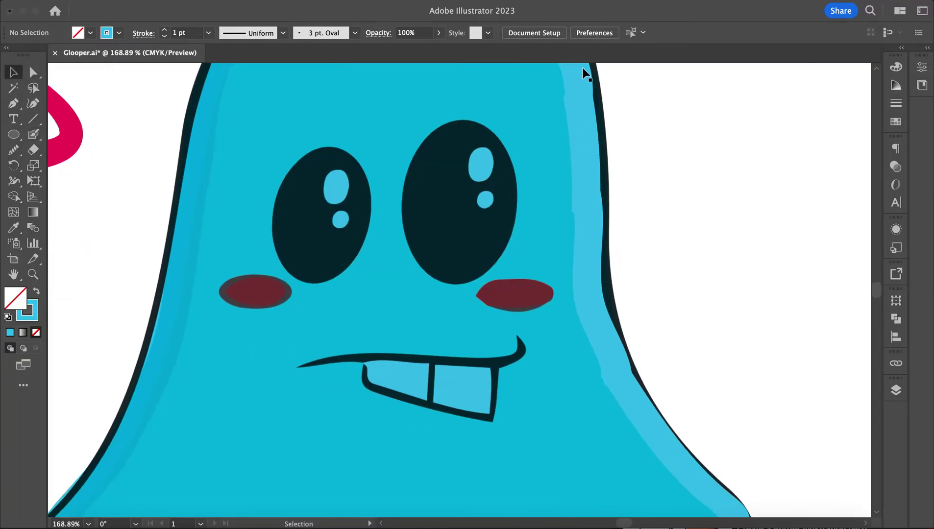
{"action": "left_click", "coordinate": [581, 133]}
{"action": "scroll", "coordinate": [580, 132], "scroll_direction": "up", "scroll_amount": 3}
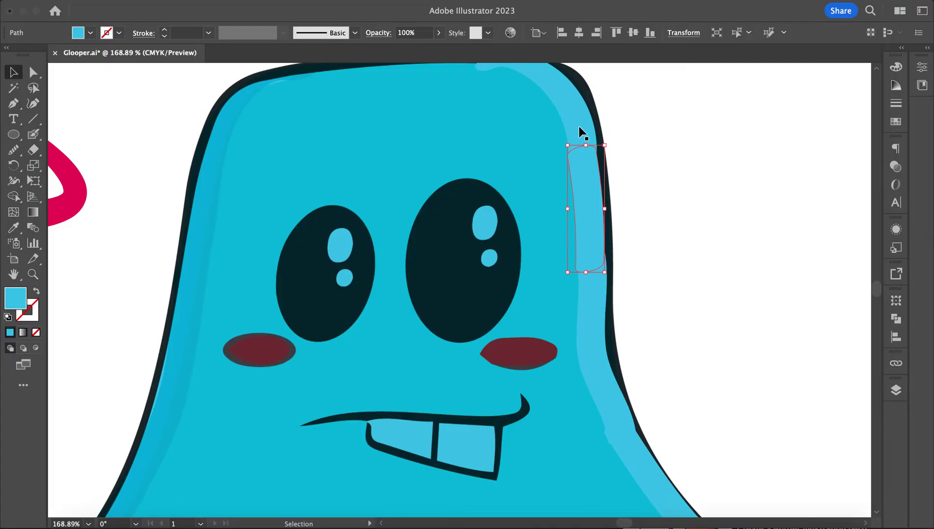
{"action": "left_click", "coordinate": [579, 127], "text": "shift"}
{"action": "left_click", "coordinate": [595, 357], "text": "shift"}
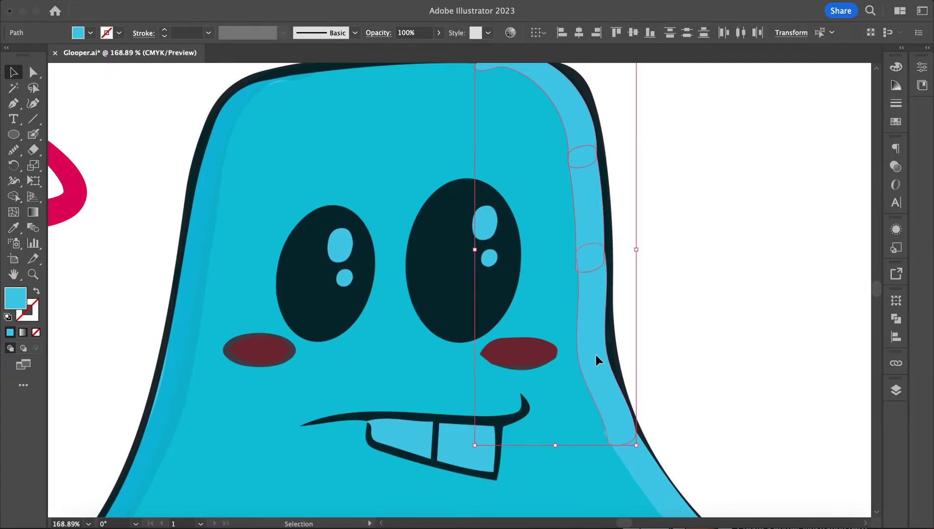
{"action": "scroll", "coordinate": [596, 359], "scroll_direction": "down", "scroll_amount": 3}
{"action": "left_click", "coordinate": [636, 328], "text": "shift"}
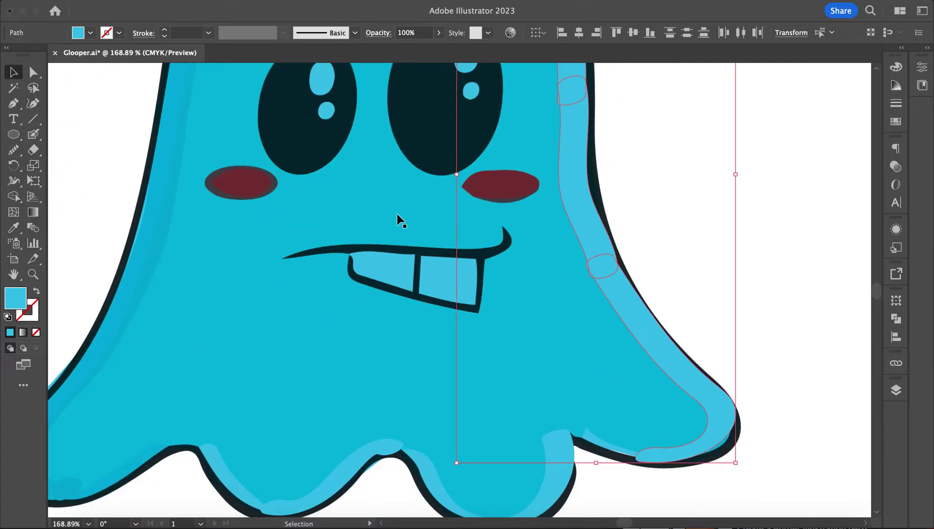
{"action": "left_click", "coordinate": [12, 198]}
{"action": "mouse_move", "coordinate": [591, 229]}
{"action": "left_mouse_down"}
{"action": "mouse_move", "coordinate": [625, 288]}
{"action": "mouse_move", "coordinate": [594, 271]}
{"action": "left_mouse_up"}
{"action": "scroll", "coordinate": [593, 260], "scroll_direction": "up", "scroll_amount": 5}
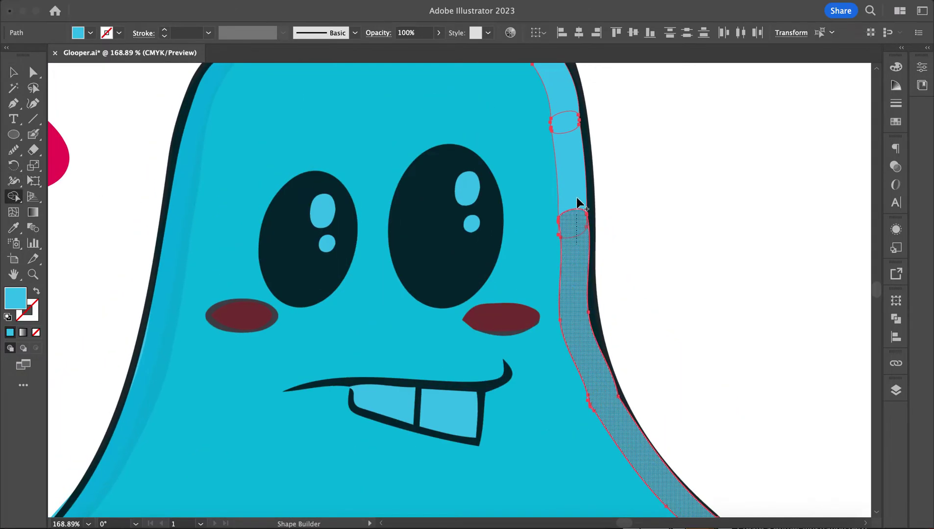
{"action": "mouse_move", "coordinate": [560, 132]}
{"action": "left_mouse_down"}
{"action": "mouse_move", "coordinate": [571, 169]}
{"action": "mouse_move", "coordinate": [567, 100]}
{"action": "left_mouse_up"}
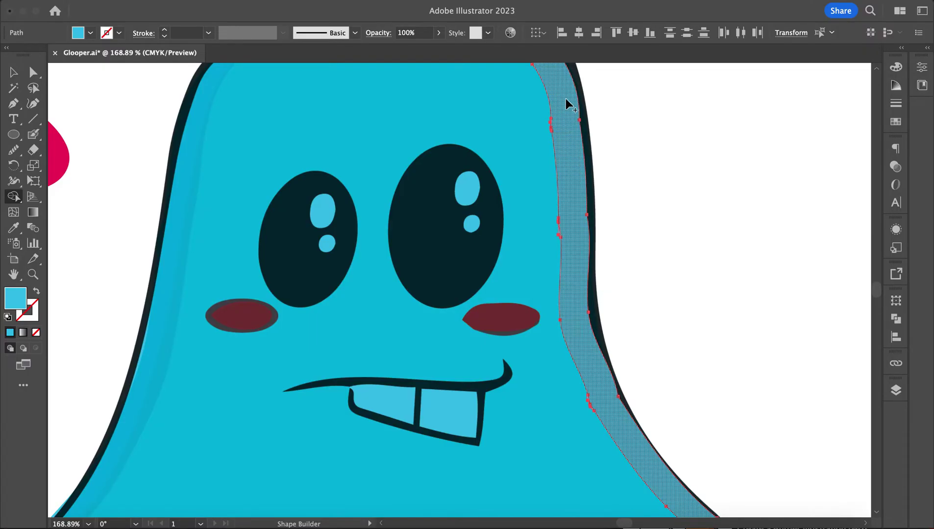
Smooth the outline of the merged right-edge shading with the Smooth tool, from the top corner down around the lower-right foot.
{"action": "scroll", "coordinate": [117, 147], "scroll_direction": "up", "scroll_amount": 5}
{"action": "left_click", "coordinate": [14, 149]}
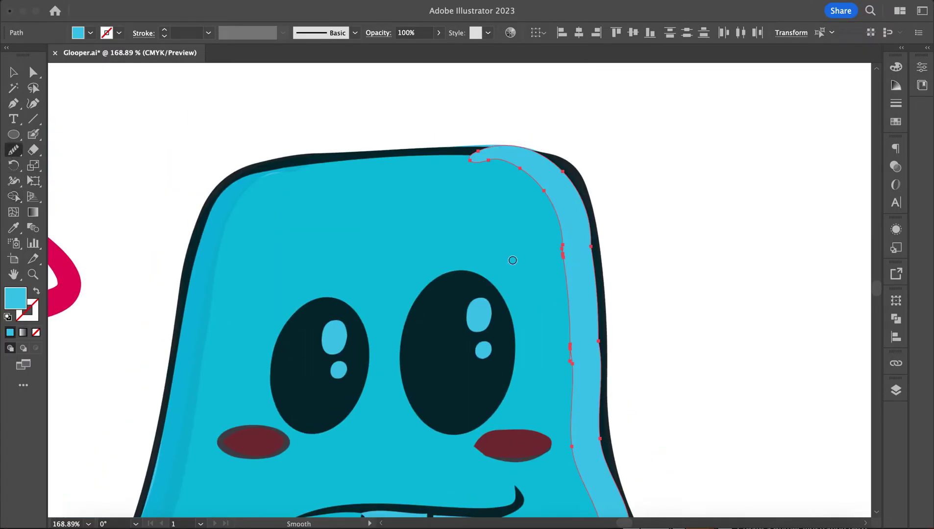
{"action": "left_click_drag", "start_coordinate": [592, 381], "coordinate": [590, 384]}
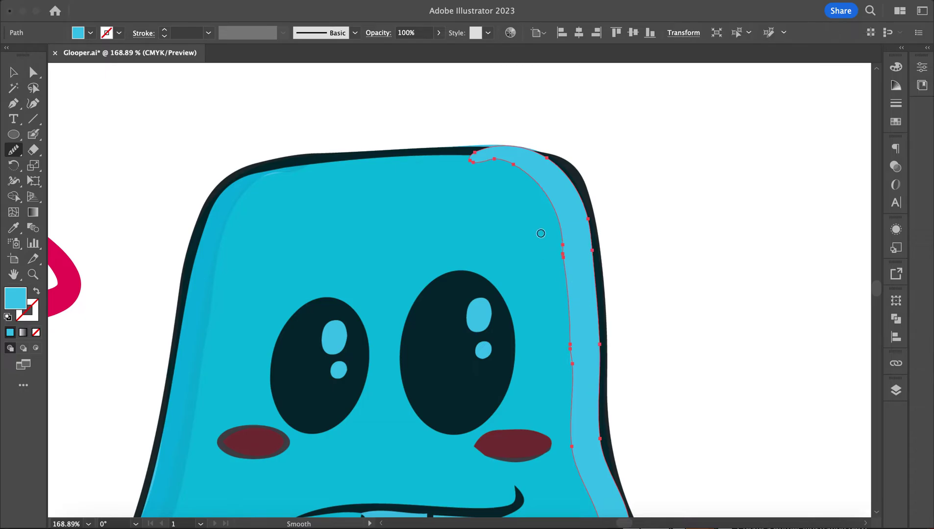
{"action": "left_click_drag", "start_coordinate": [556, 224], "coordinate": [562, 360]}
{"action": "scroll", "coordinate": [599, 500], "scroll_direction": "down", "scroll_amount": 5}
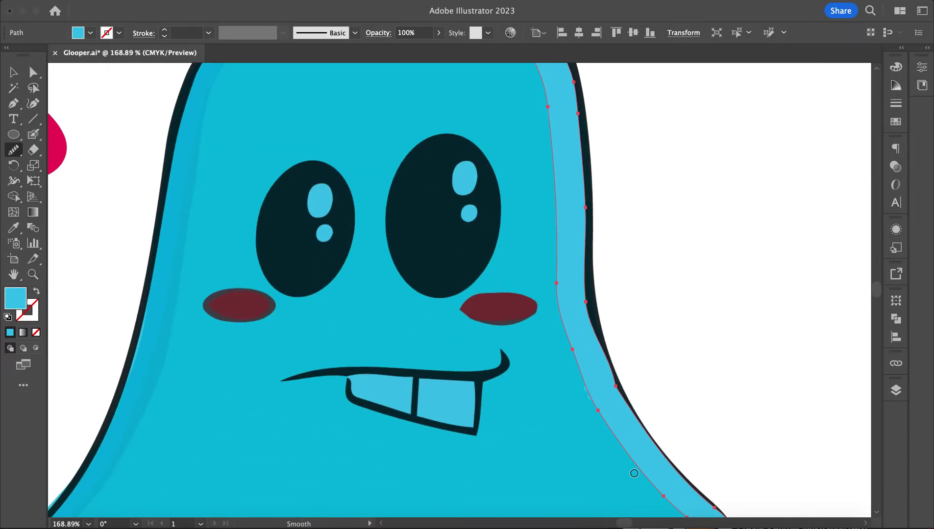
{"action": "scroll", "coordinate": [610, 369], "scroll_direction": "down", "scroll_amount": 6}
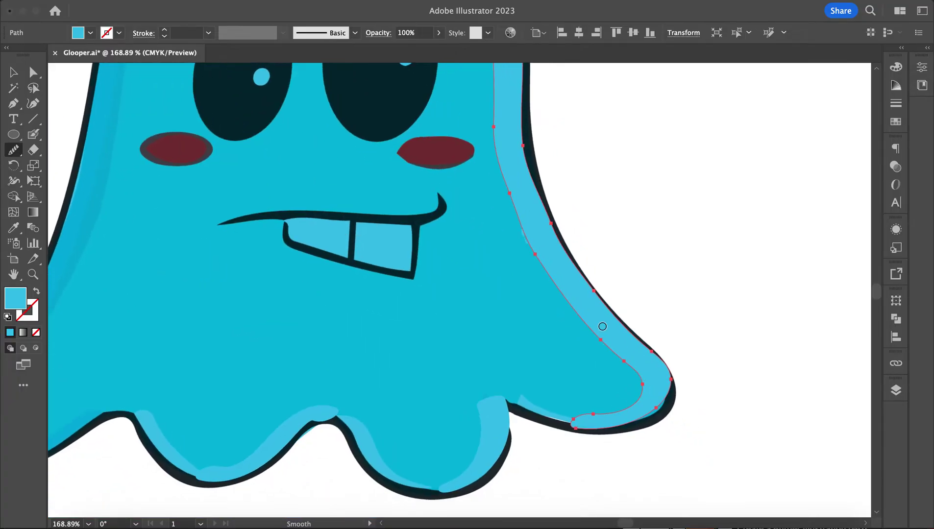
{"action": "left_click_drag", "start_coordinate": [657, 410], "coordinate": [616, 431]}
Select the right-edge, two middle-scallop and left-edge shading shapes together and apply the left-edge shading's appearance to them with the Eyedropper.
{"action": "left_click", "coordinate": [14, 73]}
{"action": "scroll", "coordinate": [317, 221], "scroll_direction": "down", "scroll_amount": 3}
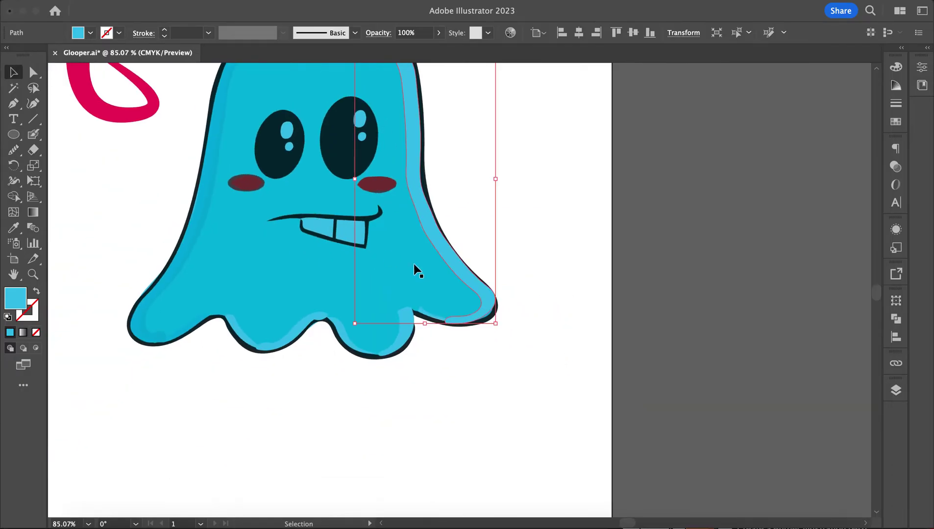
{"action": "left_click", "coordinate": [394, 339], "text": "shift"}
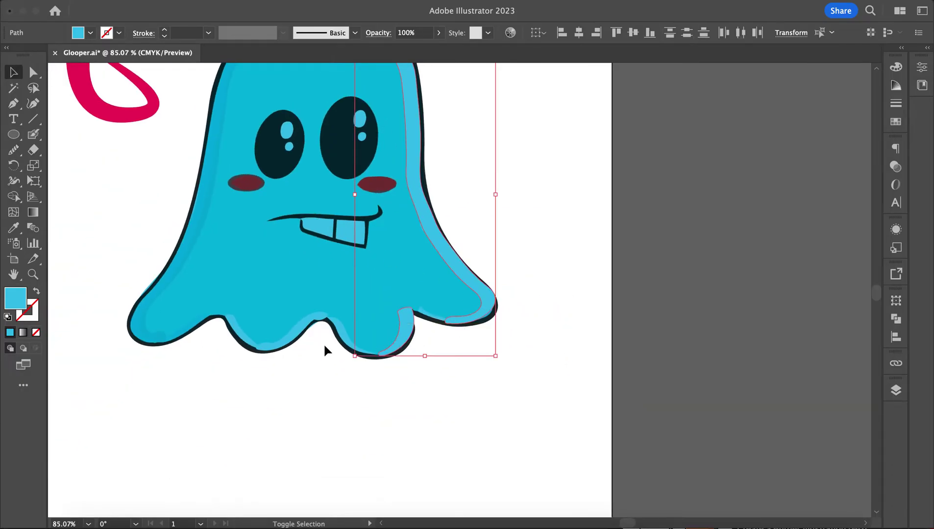
{"action": "left_click", "coordinate": [303, 328], "text": "shift"}
{"action": "left_click", "coordinate": [135, 319], "text": "shift"}
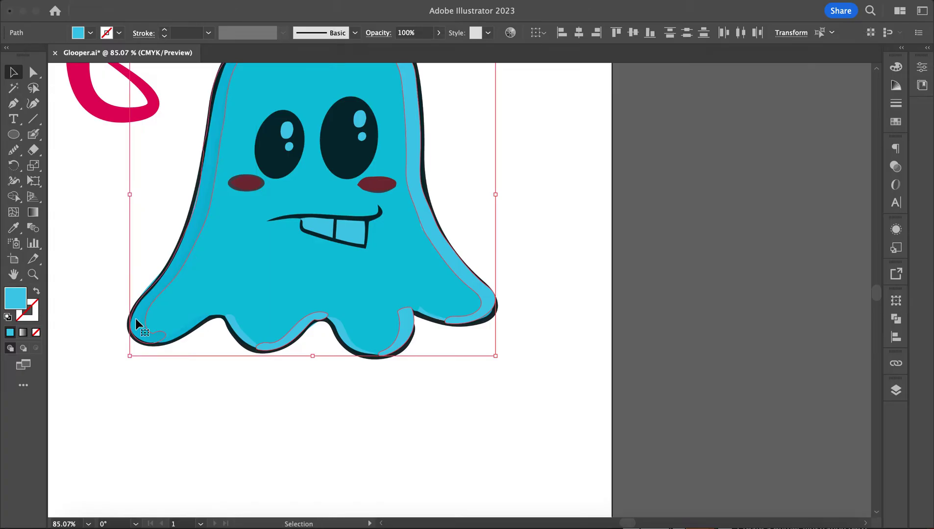
{"action": "key", "text": "i"}
{"action": "left_click", "coordinate": [175, 268]}
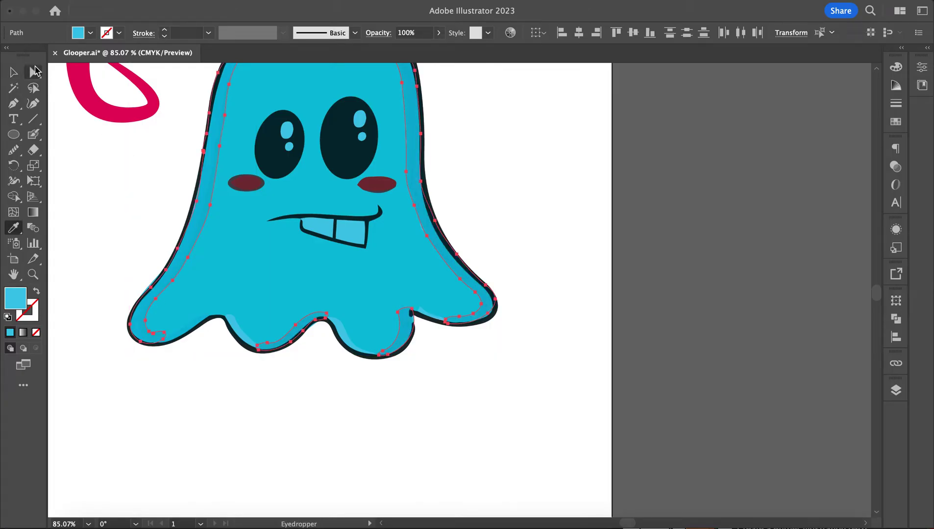
Group the selected shading shapes and deselect the group.
{"action": "left_click", "coordinate": [13, 73]}
{"action": "scroll", "coordinate": [206, 210], "scroll_direction": "up", "scroll_amount": 1}
{"action": "scroll", "coordinate": [203, 205], "scroll_direction": "up", "scroll_amount": 4}
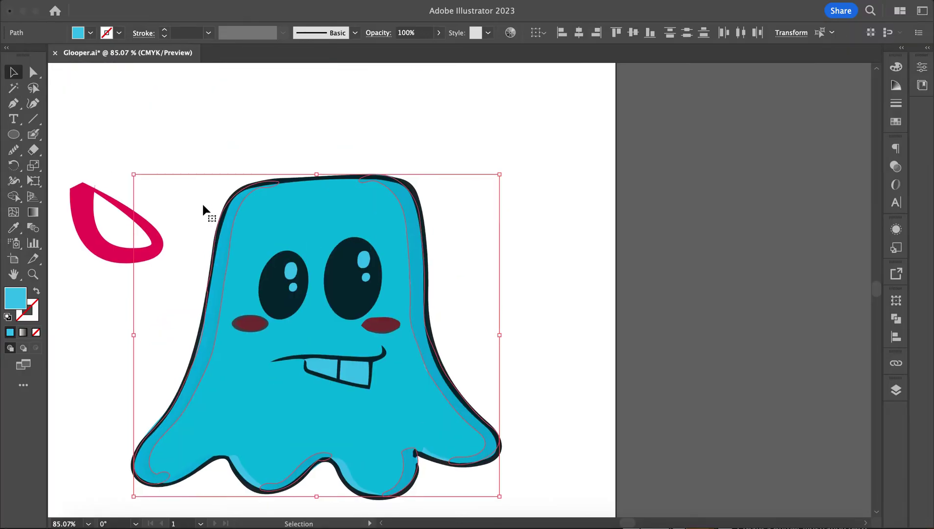
{"action": "key", "text": "super+g"}
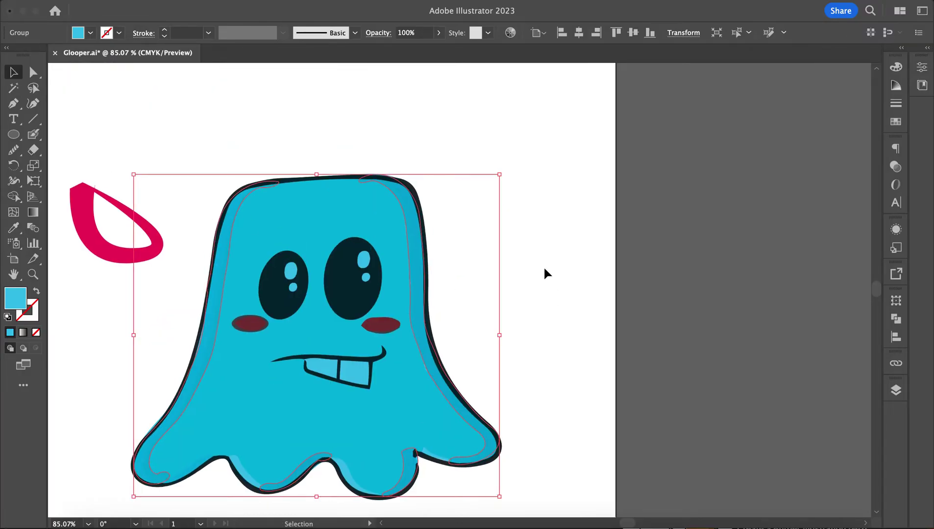
{"action": "left_click", "coordinate": [562, 247]}
{"action": "scroll", "coordinate": [398, 334], "scroll_direction": "up", "scroll_amount": 5}
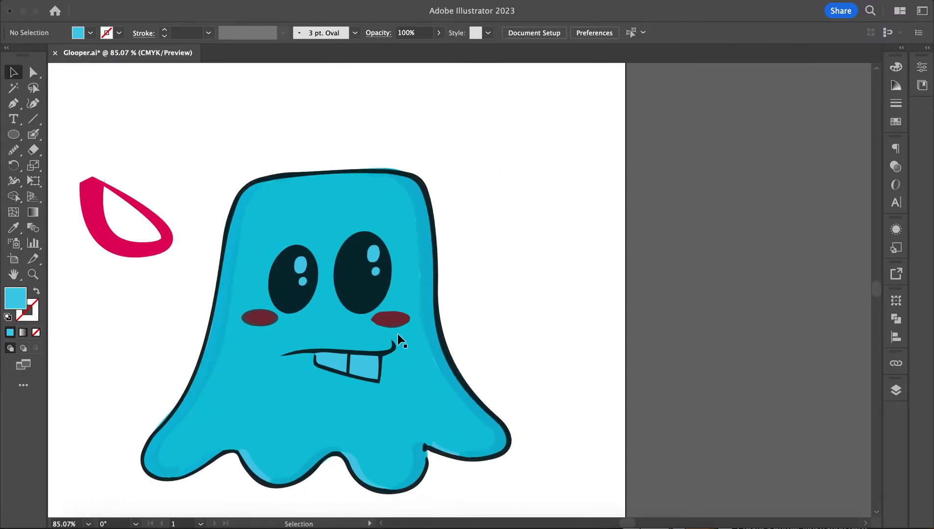
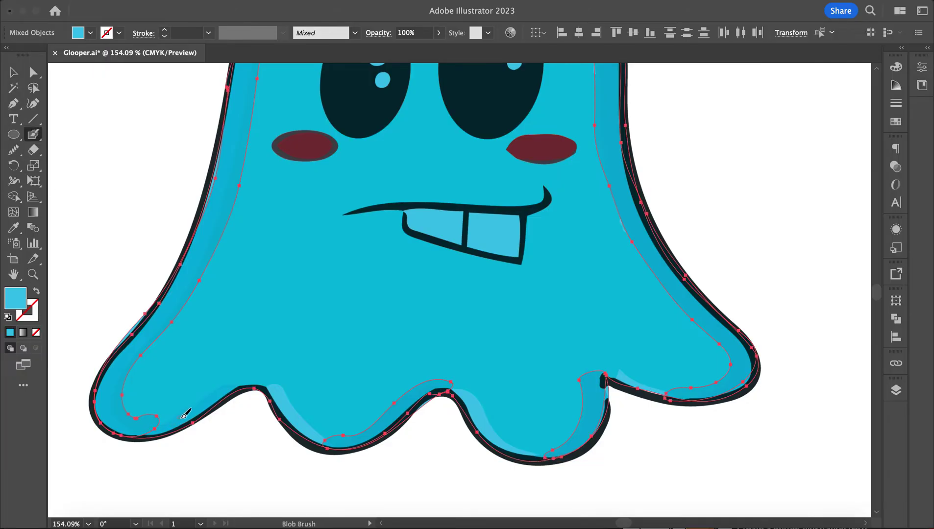
Clear the selection, swap the blue from fill to stroke, and paint a Blob Brush shading band along the lower-left foot's inner underside.
{"action": "left_click", "coordinate": [13, 72]}
{"action": "left_click", "coordinate": [100, 168]}
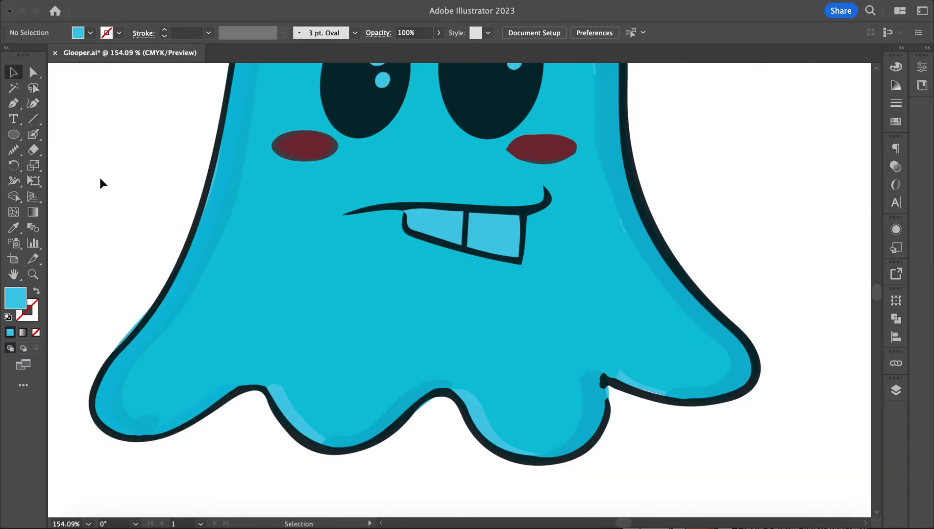
{"action": "left_click", "coordinate": [34, 134]}
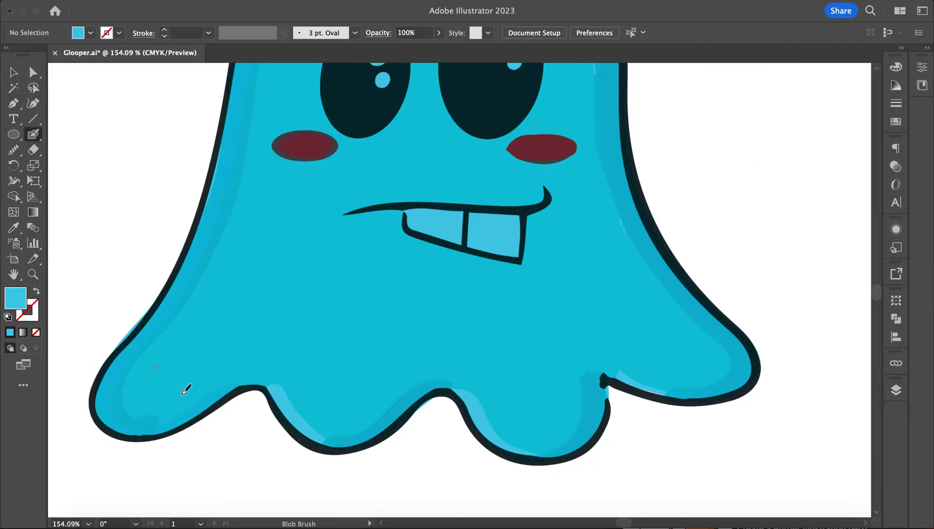
{"action": "key", "text": "shift+x"}
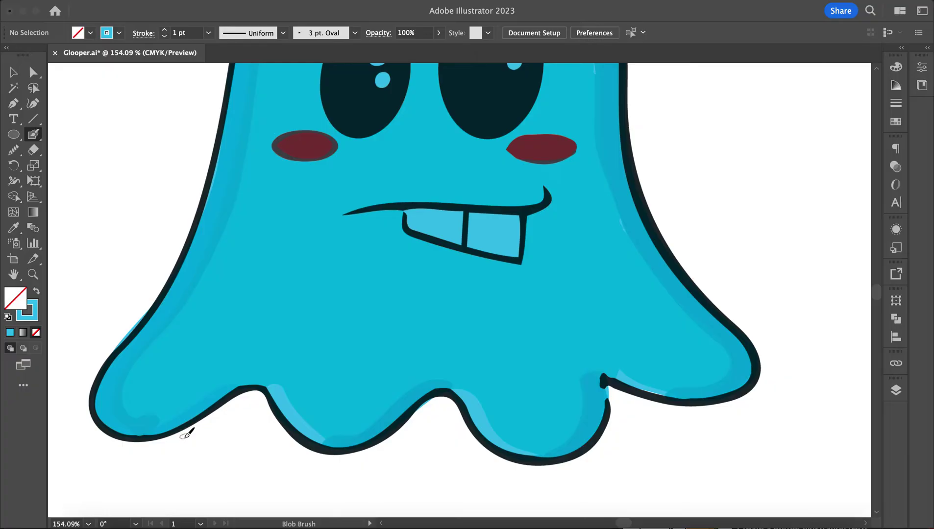
{"action": "mouse_move", "coordinate": [143, 428]}
{"action": "left_mouse_down"}
{"action": "mouse_move", "coordinate": [190, 420]}
{"action": "mouse_move", "coordinate": [226, 386]}
{"action": "left_mouse_up"}
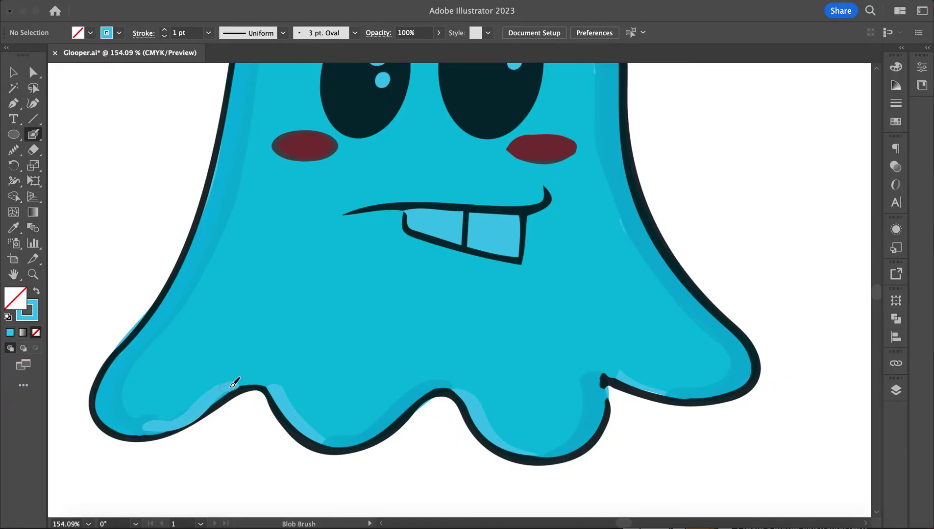
Match the new lower-left foot band to the left-edge shading with the Eyedropper and deselect it.
{"action": "left_click", "coordinate": [14, 72]}
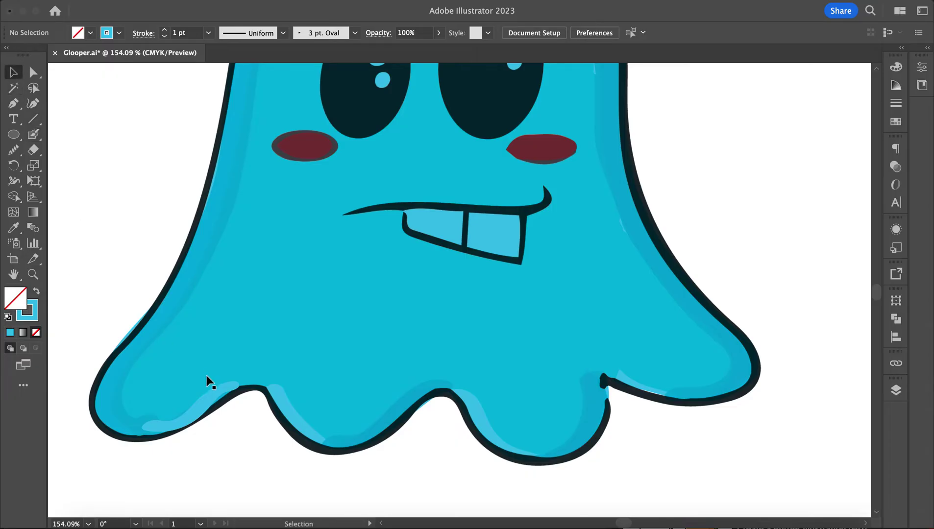
{"action": "left_click", "coordinate": [210, 406]}
{"action": "key", "text": "i"}
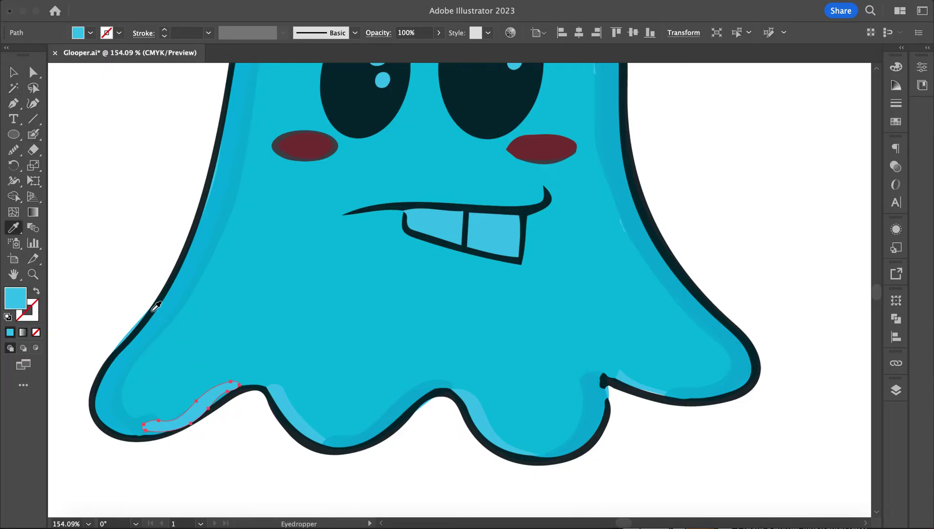
{"action": "left_click", "coordinate": [160, 324]}
{"action": "left_click", "coordinate": [14, 72]}
{"action": "left_click", "coordinate": [273, 463]}
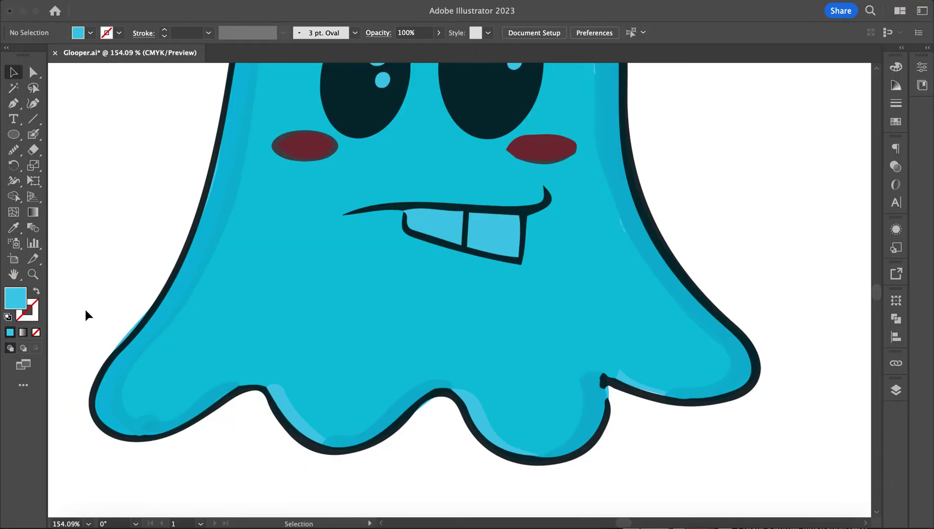
Choose a very pale blue for the Blob Brush in the Color Picker and swap it from fill to stroke.
{"action": "left_click", "coordinate": [33, 134]}
{"action": "double_click", "coordinate": [18, 298]}
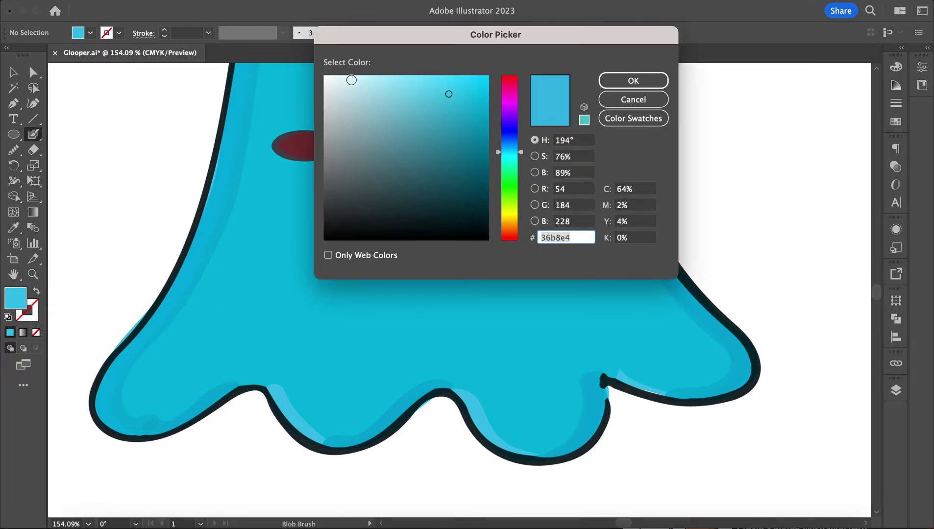
{"action": "left_click", "coordinate": [352, 80]}
{"action": "left_click", "coordinate": [633, 80]}
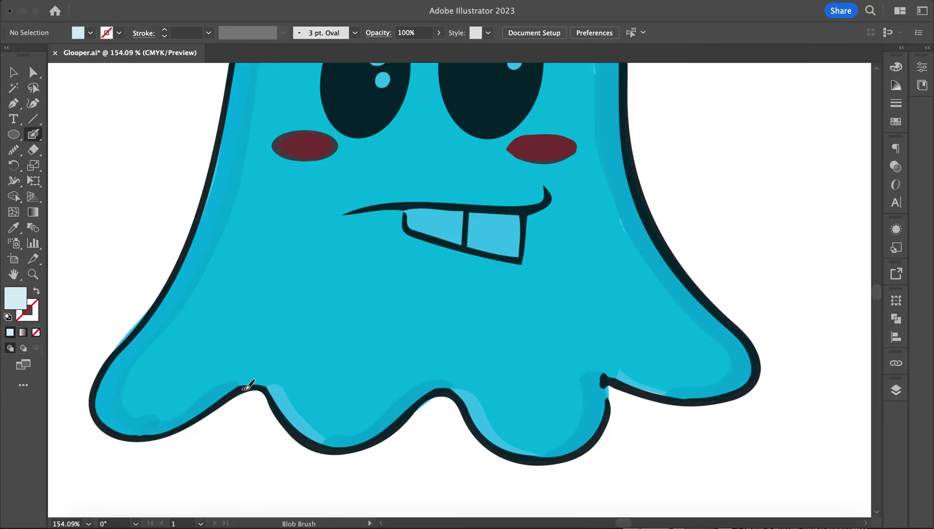
{"action": "key", "text": "shift+x"}
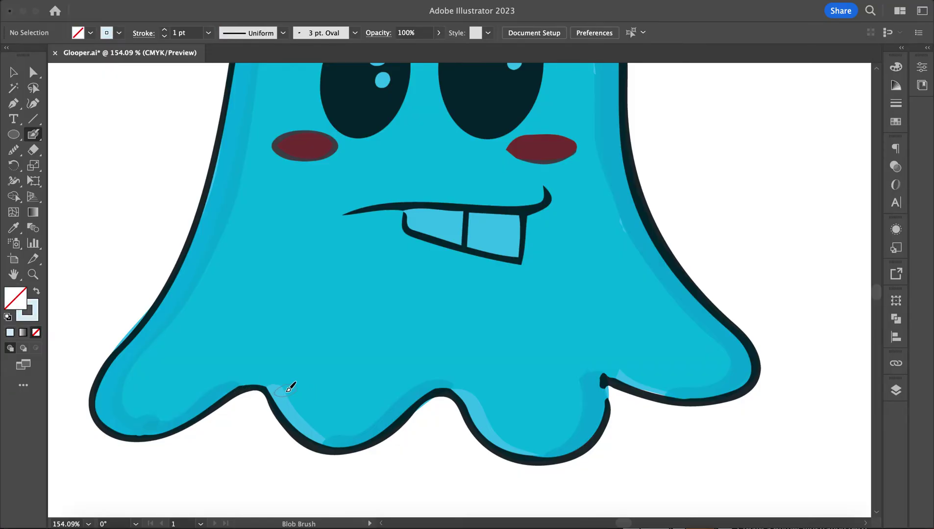
Paint pale blue Blob Brush highlights along the left sides of the two middle scallops and the lower-right foot's inner edge.
{"action": "mouse_move", "coordinate": [290, 387]}
{"action": "left_mouse_down"}
{"action": "mouse_move", "coordinate": [260, 383]}
{"action": "mouse_move", "coordinate": [288, 390]}
{"action": "mouse_move", "coordinate": [326, 441]}
{"action": "mouse_move", "coordinate": [342, 440]}
{"action": "left_mouse_up"}
{"action": "mouse_move", "coordinate": [444, 391]}
{"action": "left_mouse_down"}
{"action": "mouse_move", "coordinate": [468, 395]}
{"action": "mouse_move", "coordinate": [495, 433]}
{"action": "mouse_move", "coordinate": [548, 455]}
{"action": "left_mouse_up"}
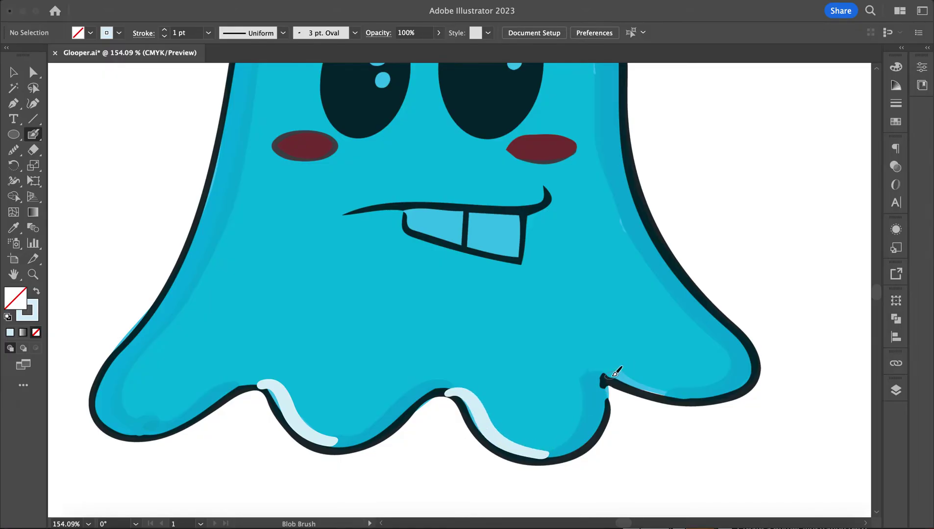
{"action": "left_click_drag", "start_coordinate": [611, 374], "coordinate": [673, 398]}
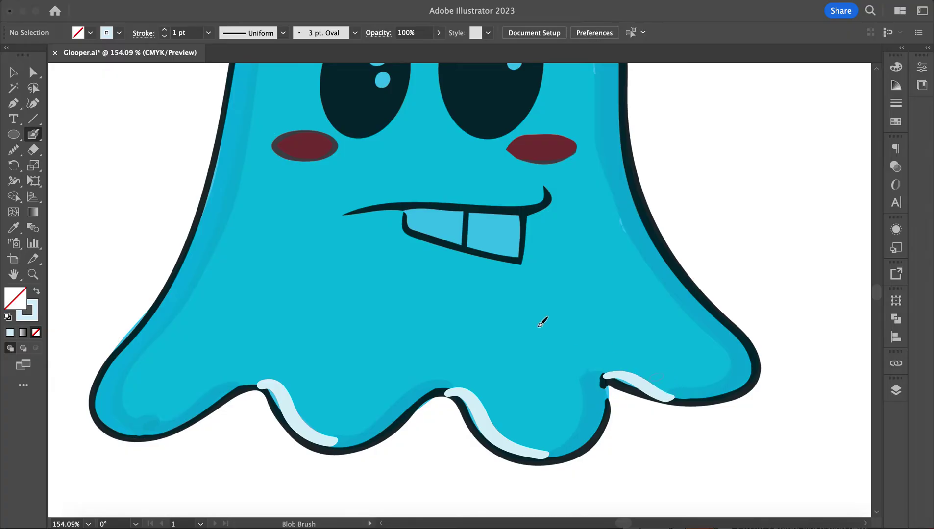
Select the three pale blue highlights along the bottom scallops and set their blending mode to Multiply.
{"action": "left_click", "coordinate": [14, 72]}
{"action": "left_click", "coordinate": [636, 388]}
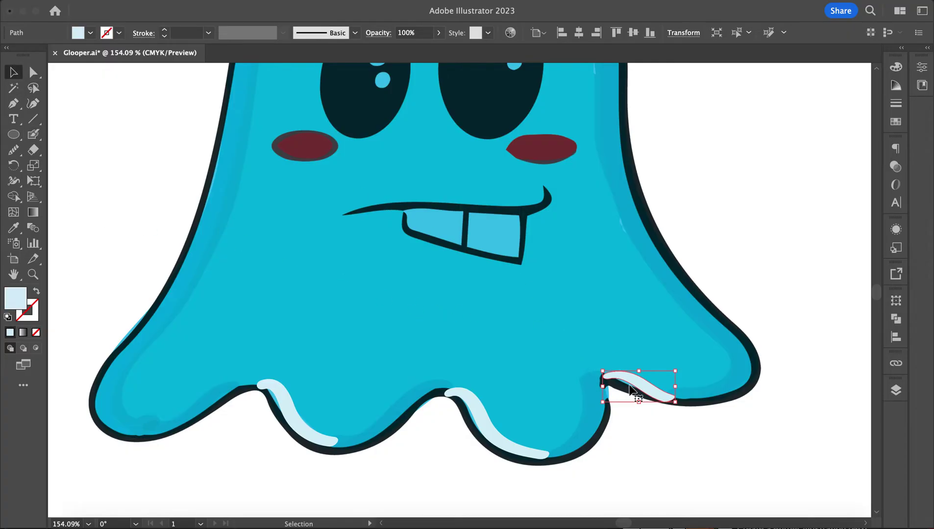
{"action": "left_click", "coordinate": [498, 447], "text": "shift"}
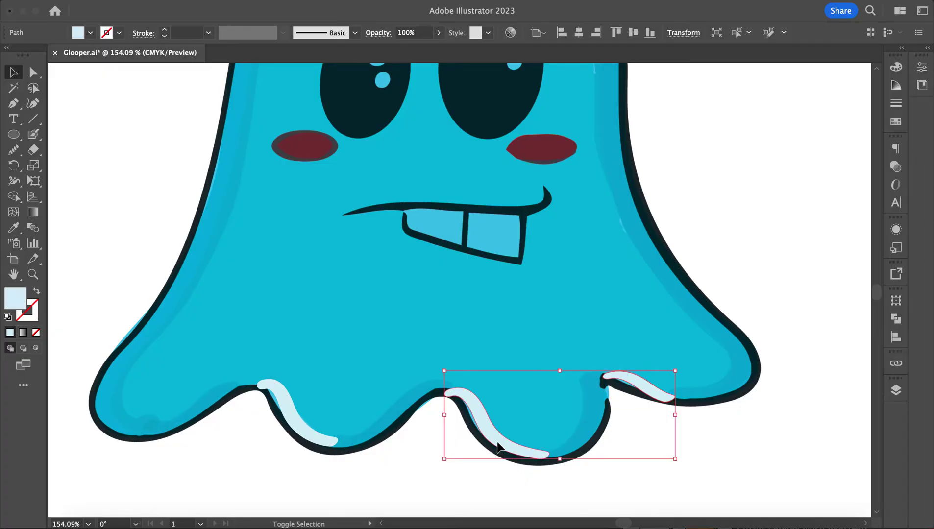
{"action": "left_click", "coordinate": [293, 421], "text": "shift"}
{"action": "key", "text": "o"}
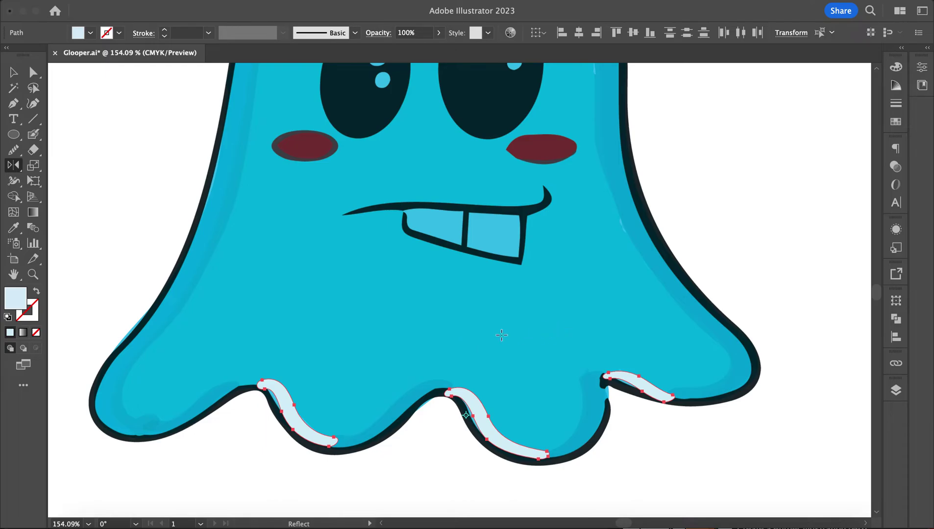
{"action": "key", "text": "i"}
{"action": "left_click", "coordinate": [896, 167]}
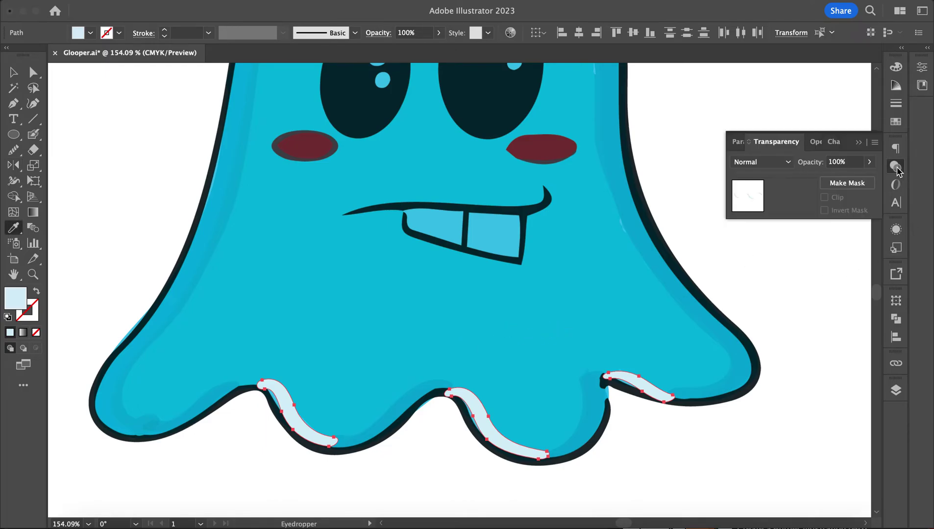
{"action": "left_click", "coordinate": [755, 161]}
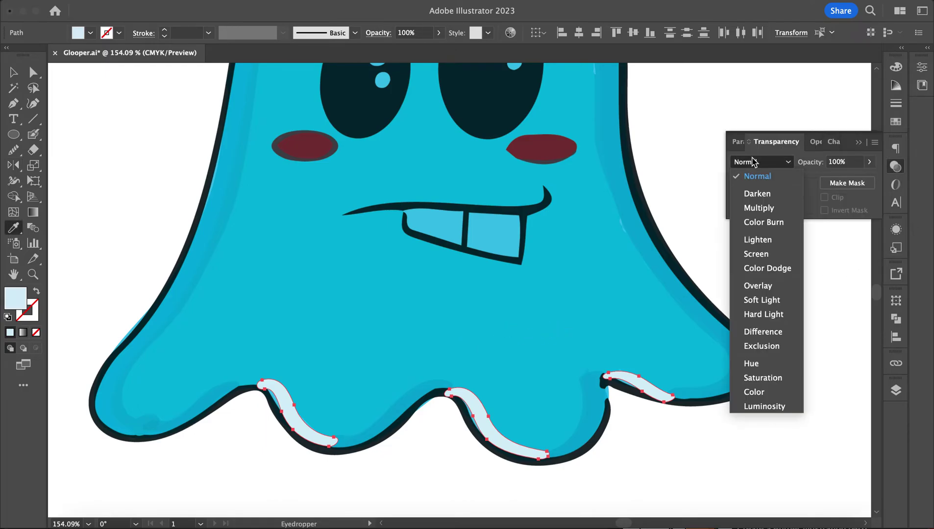
{"action": "left_click", "coordinate": [755, 210]}
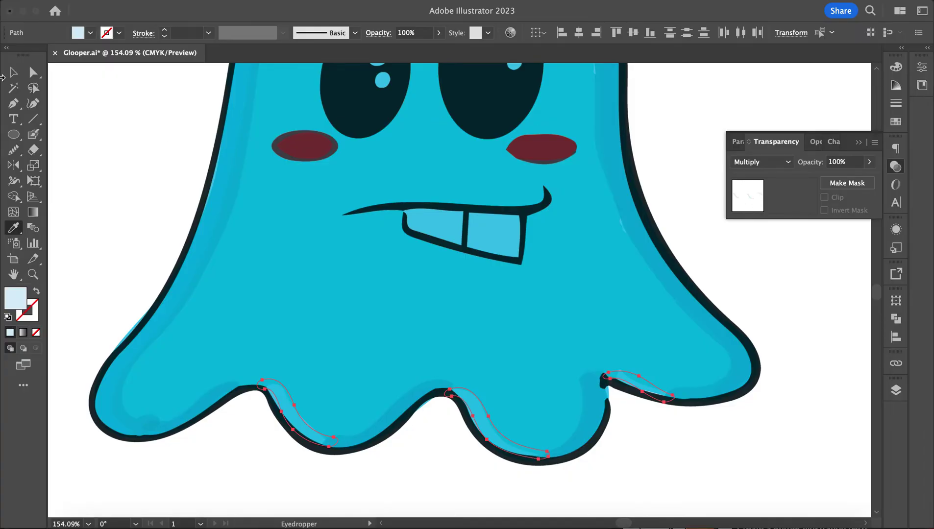
{"action": "left_click", "coordinate": [14, 73]}
{"action": "scroll", "coordinate": [259, 318], "scroll_direction": "up", "scroll_amount": 10}
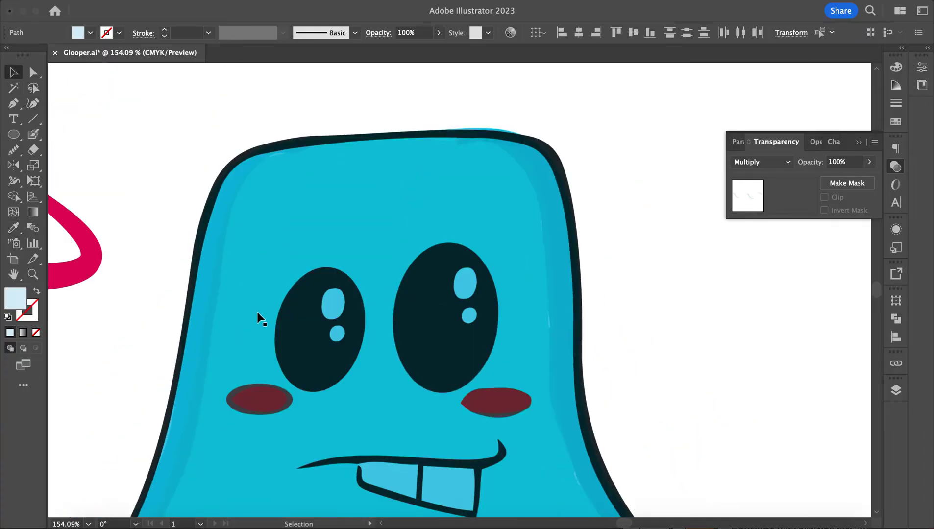
{"action": "scroll", "coordinate": [258, 318], "scroll_direction": "down", "scroll_amount": 5}
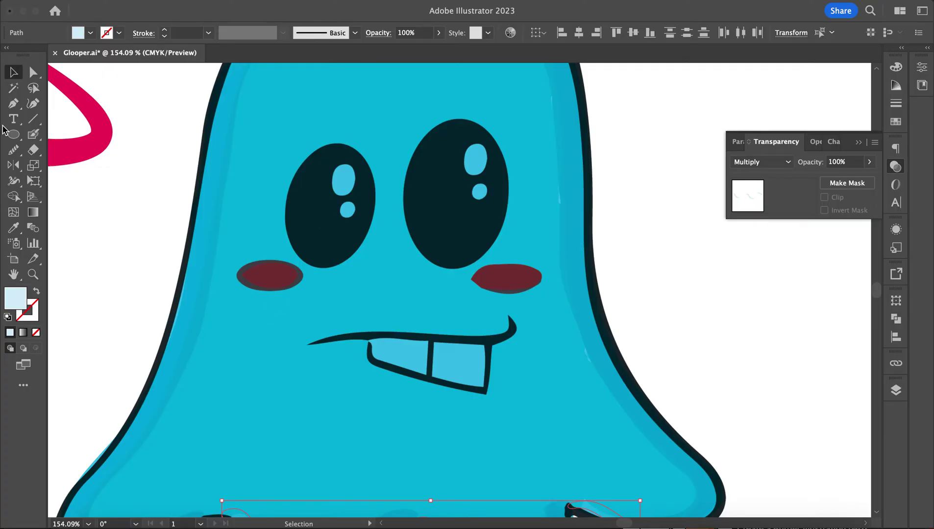
{"action": "left_click", "coordinate": [34, 134]}
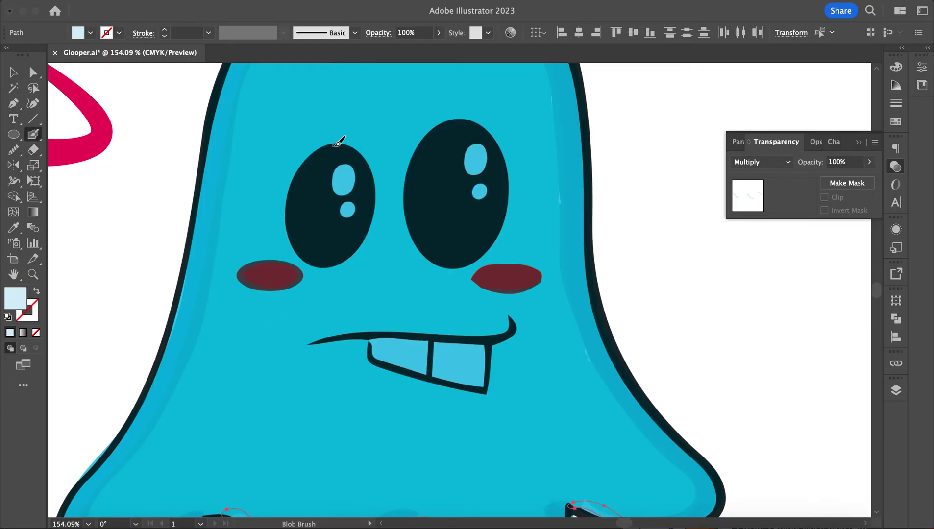
{"action": "key", "text": "]"}
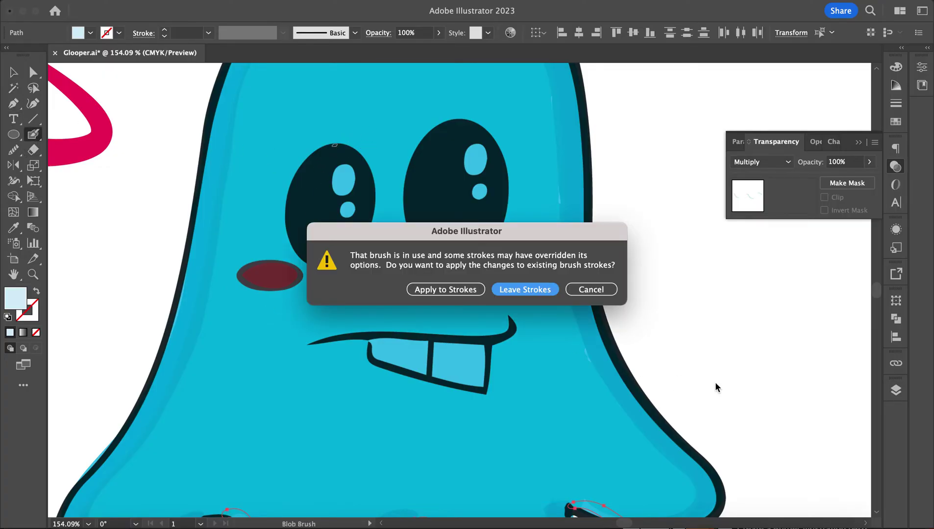
{"action": "left_click", "coordinate": [594, 290]}
Deselect the scallop highlights, swap the pale blue from fill to stroke, and paint Blob Brush highlights around the left edges of both eyes.
{"action": "left_click", "coordinate": [12, 73]}
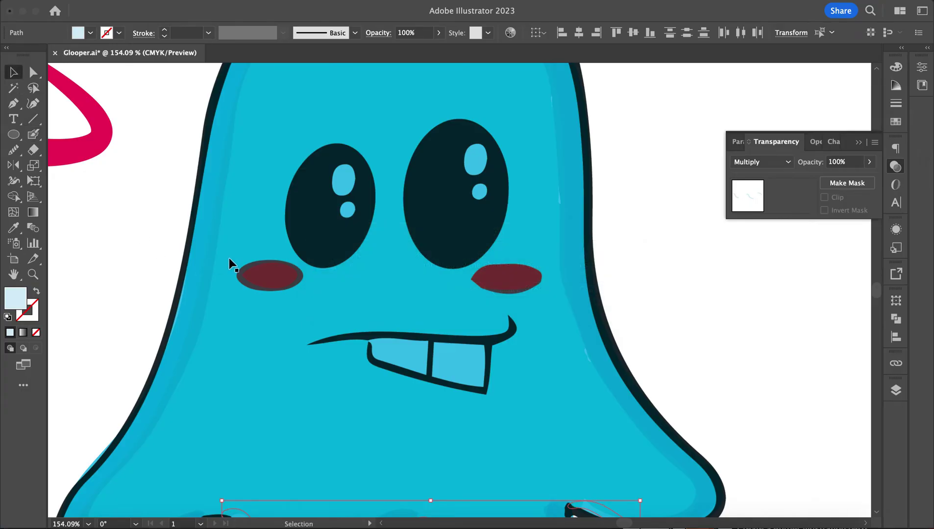
{"action": "left_click", "coordinate": [105, 223]}
{"action": "left_click", "coordinate": [31, 134]}
{"action": "key", "text": "shift+x"}
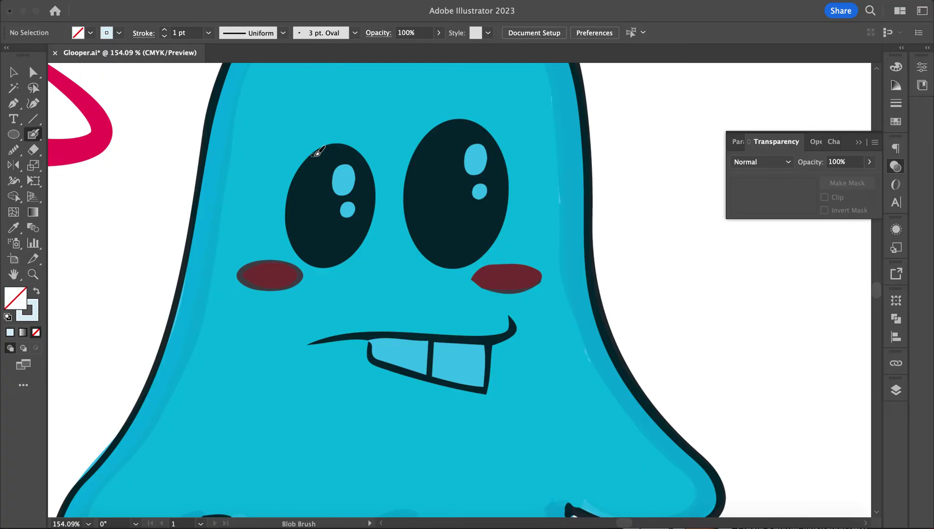
{"action": "scroll", "coordinate": [328, 231], "scroll_direction": "down", "scroll_amount": 5}
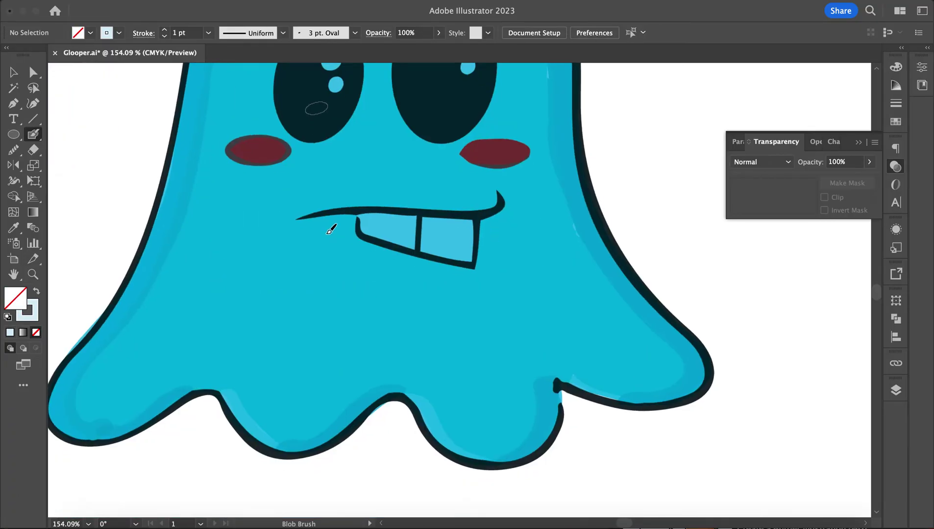
{"action": "scroll", "coordinate": [205, 121], "scroll_direction": "up", "scroll_amount": 4}
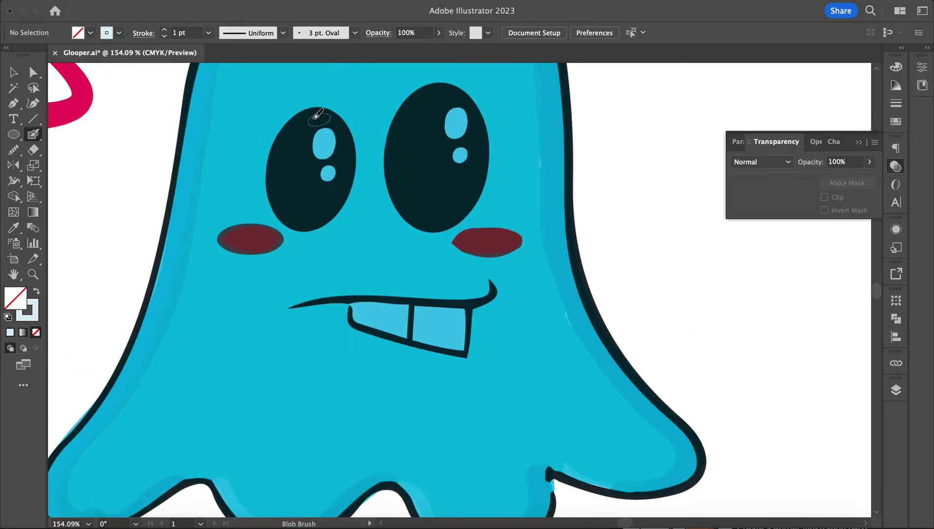
{"action": "mouse_move", "coordinate": [316, 107]}
{"action": "left_mouse_down"}
{"action": "mouse_move", "coordinate": [298, 109]}
{"action": "mouse_move", "coordinate": [263, 152]}
{"action": "mouse_move", "coordinate": [274, 167]}
{"action": "mouse_move", "coordinate": [267, 196]}
{"action": "mouse_move", "coordinate": [294, 223]}
{"action": "left_mouse_up"}
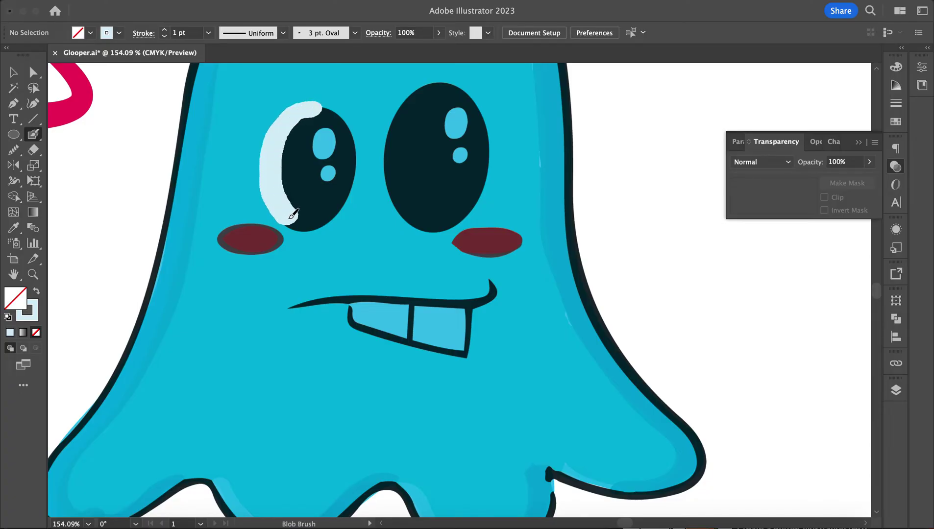
{"action": "mouse_move", "coordinate": [446, 83]}
{"action": "left_mouse_down"}
{"action": "mouse_move", "coordinate": [418, 90]}
{"action": "mouse_move", "coordinate": [391, 117]}
{"action": "mouse_move", "coordinate": [398, 151]}
{"action": "mouse_move", "coordinate": [387, 186]}
{"action": "mouse_move", "coordinate": [422, 226]}
{"action": "left_mouse_up"}
Select the right eye's pale blue highlight and nudge it slightly to the left.
{"action": "left_click", "coordinate": [14, 72]}
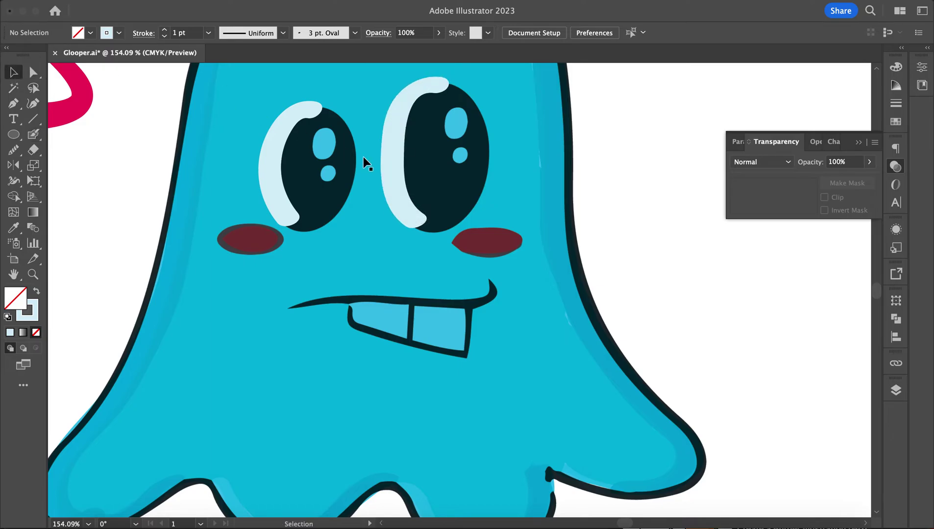
{"action": "left_click", "coordinate": [394, 162]}
{"action": "key", "text": "Left"}
{"action": "key", "text": "Left"}
{"action": "key", "text": "Left"}
{"action": "key", "text": "Left"}
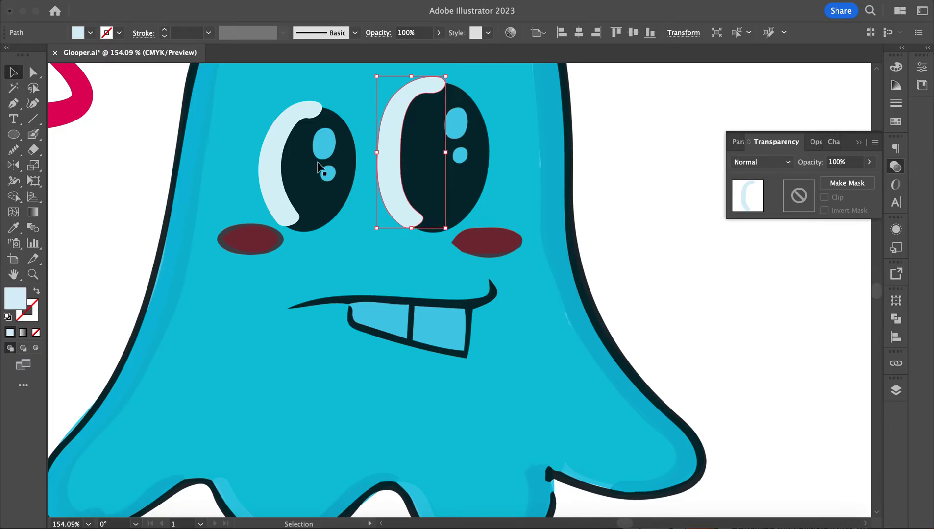
Match both eye highlights to the Multiply highlight on the middle scallop with the Eyedropper and deselect them.
{"action": "left_click", "coordinate": [268, 176], "text": "shift"}
{"action": "key", "text": "i"}
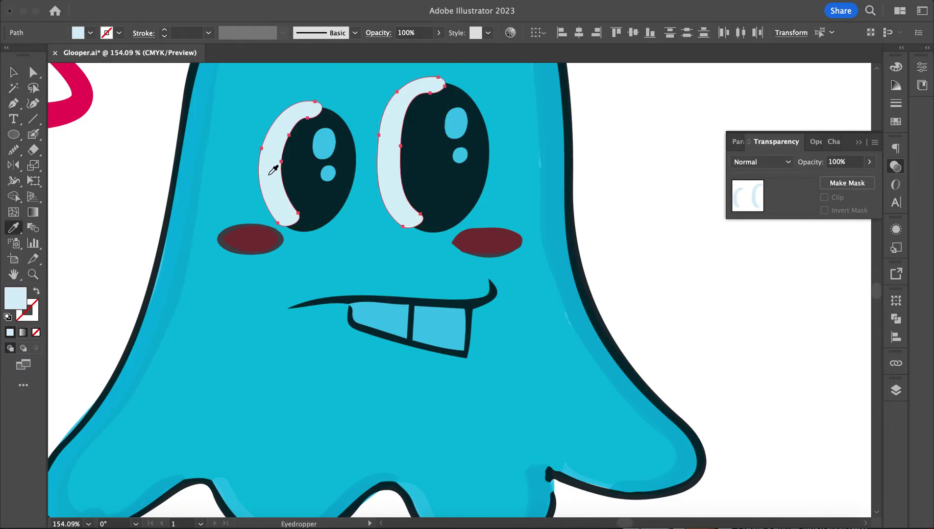
{"action": "scroll", "coordinate": [397, 382], "scroll_direction": "down", "scroll_amount": 5}
{"action": "left_click", "coordinate": [424, 381]}
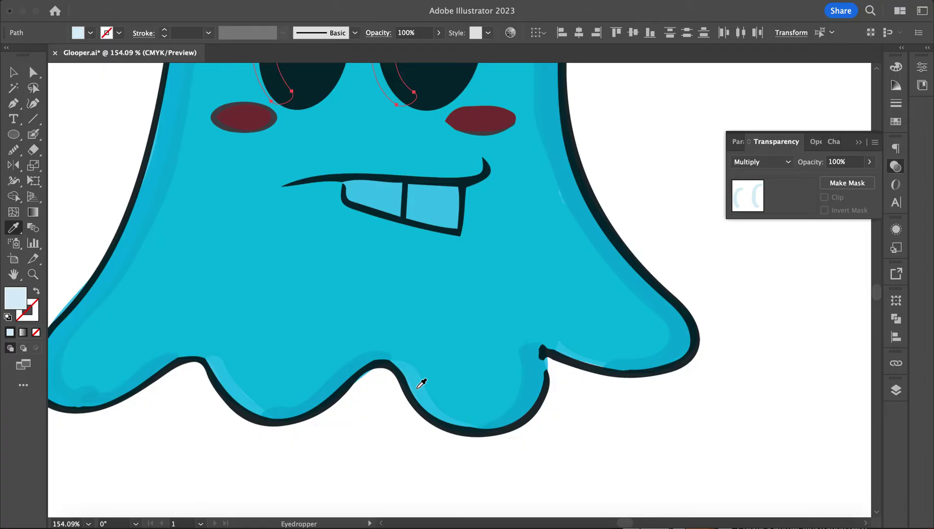
{"action": "scroll", "coordinate": [424, 381], "scroll_direction": "up", "scroll_amount": 9}
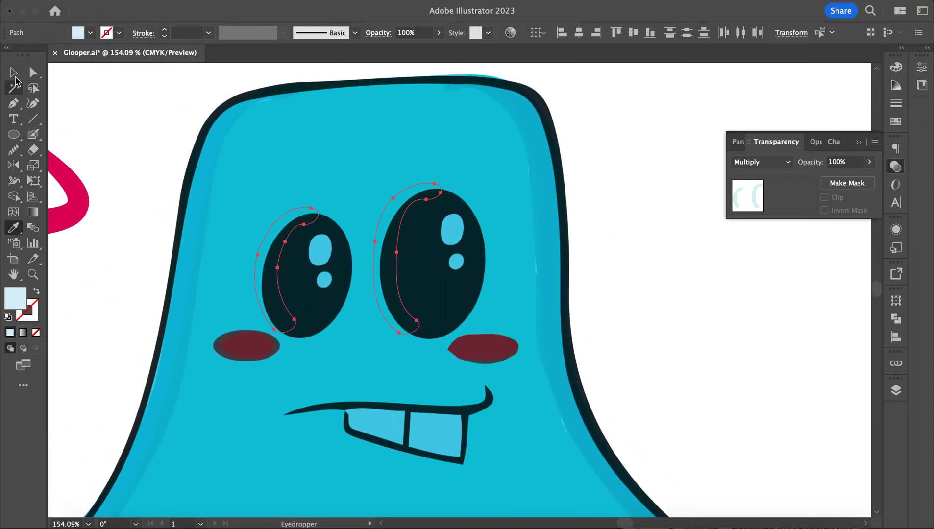
{"action": "left_click", "coordinate": [14, 72]}
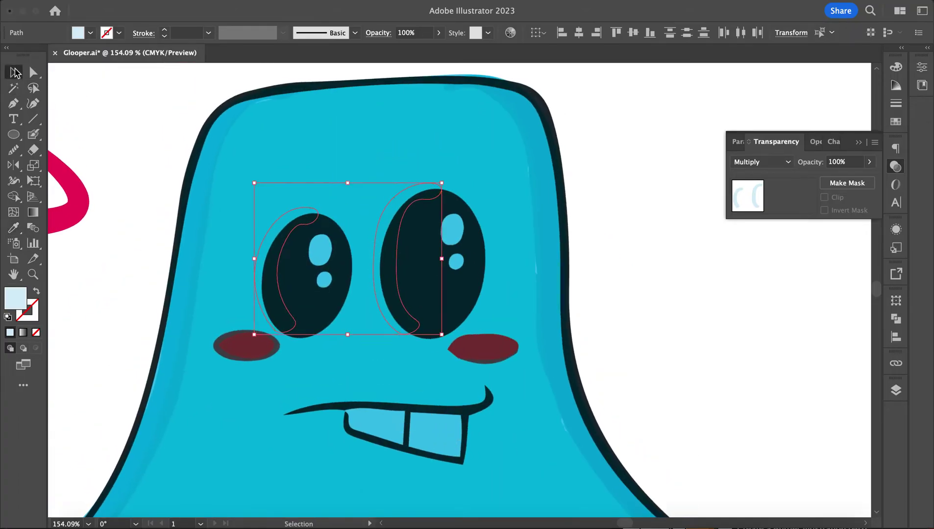
{"action": "left_click", "coordinate": [595, 126]}
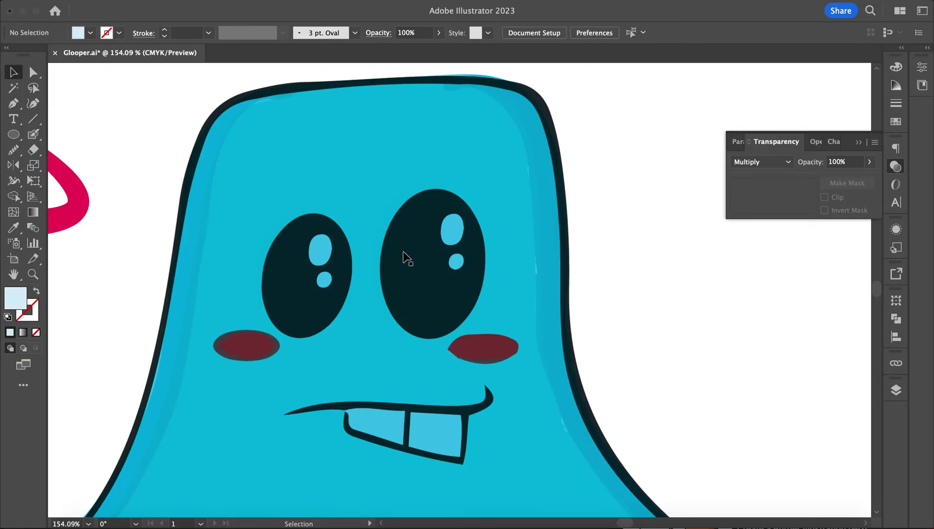
Draw a narrow, tall pale blue ellipse over the left part of the left eye.
{"action": "scroll", "coordinate": [500, 406], "scroll_direction": "down", "scroll_amount": 5}
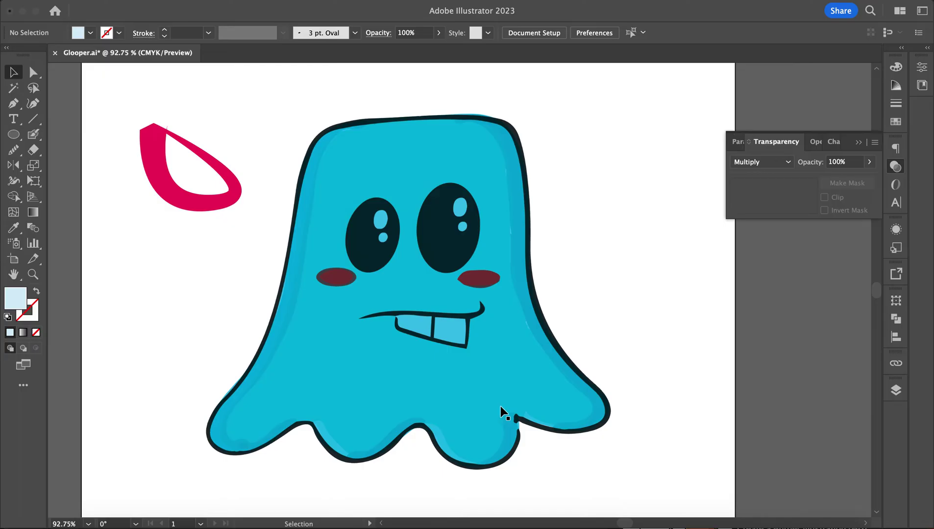
{"action": "scroll", "coordinate": [500, 406], "scroll_direction": "up", "scroll_amount": 1}
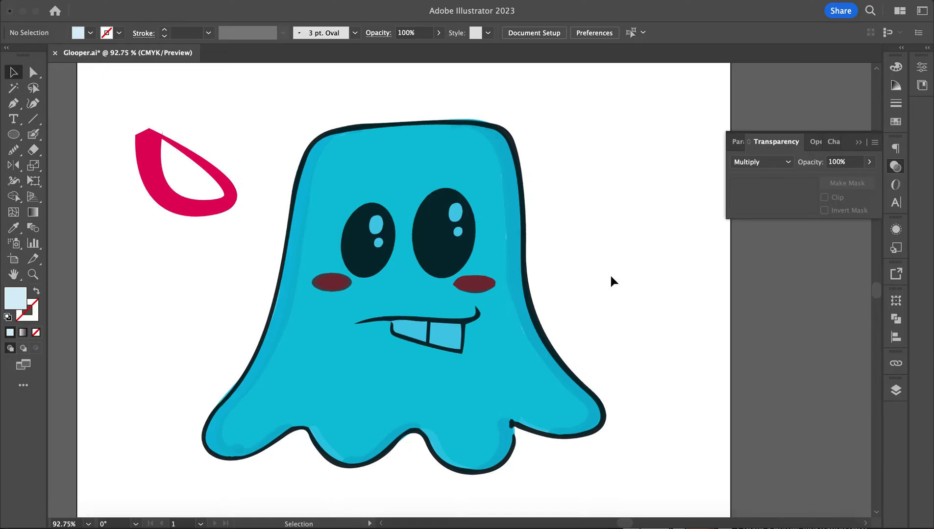
{"action": "left_click", "coordinate": [14, 134]}
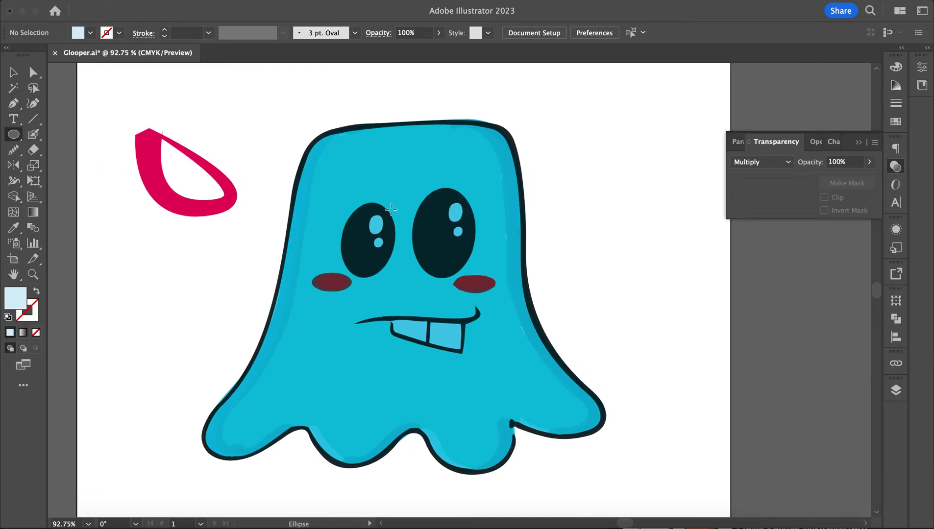
{"action": "left_click_drag", "start_coordinate": [366, 202], "coordinate": [338, 268]}
{"action": "key", "text": "v"}
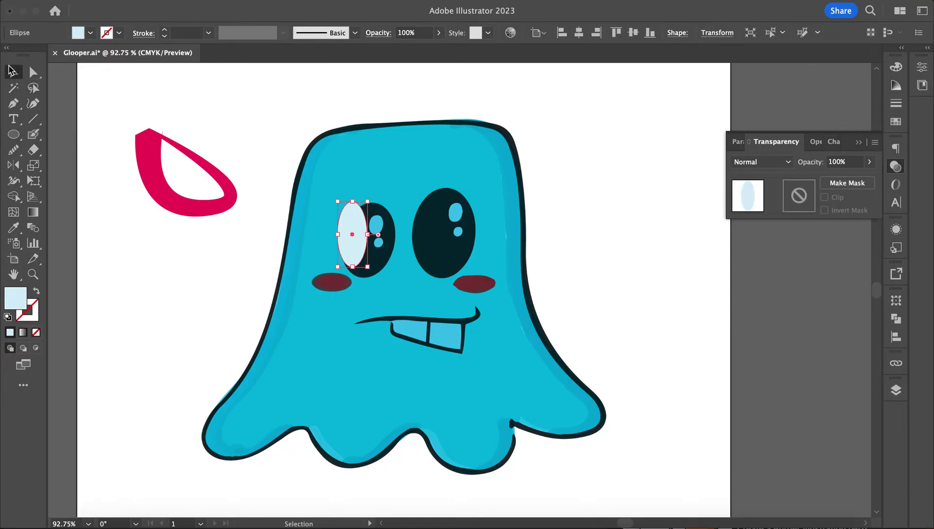
Move, enlarge and slightly rotate the pale blue ellipse so that it covers the left eye.
{"action": "left_click_drag", "start_coordinate": [358, 245], "coordinate": [391, 244]}
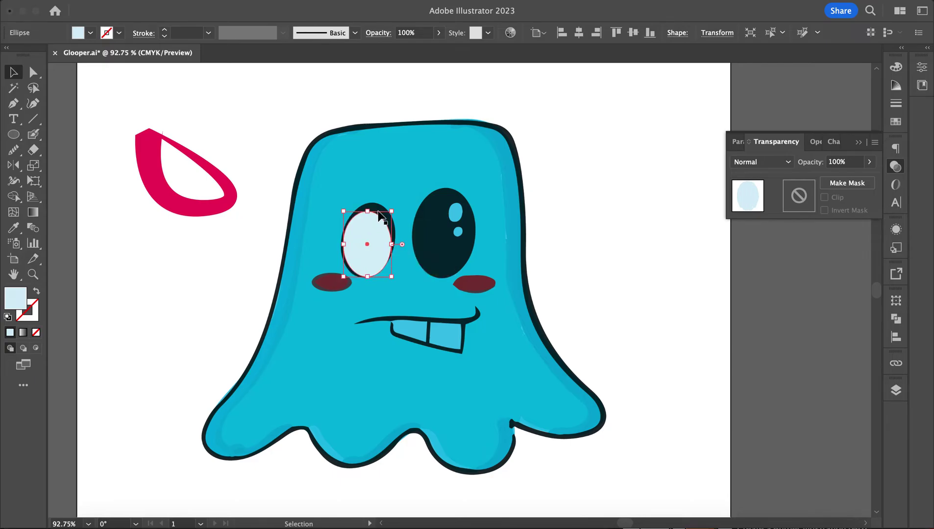
{"action": "left_click_drag", "start_coordinate": [371, 210], "coordinate": [371, 199]}
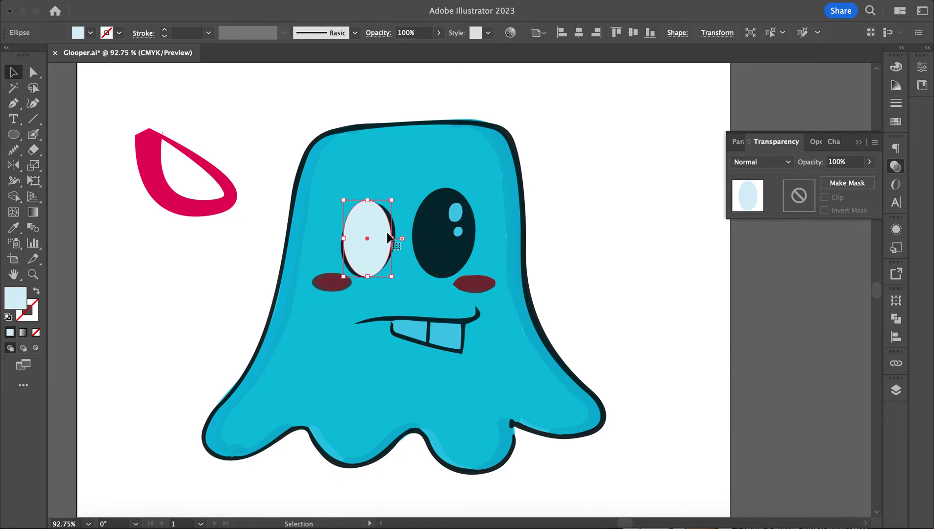
{"action": "left_click_drag", "start_coordinate": [394, 238], "coordinate": [339, 239]}
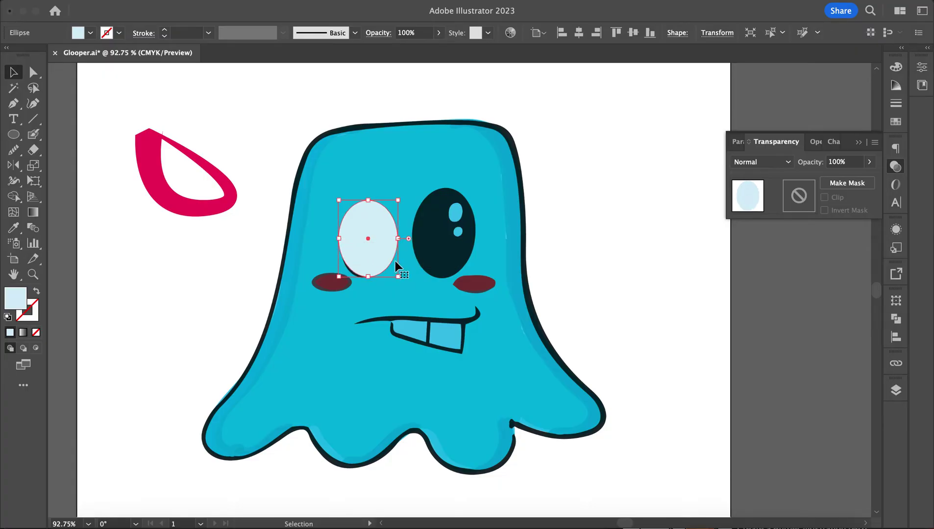
{"action": "left_click_drag", "start_coordinate": [401, 275], "coordinate": [397, 279]}
Swap the ellipse's pale blue fill to its stroke and scale the outline to fit the left eye's edge.
{"action": "left_click", "coordinate": [36, 292]}
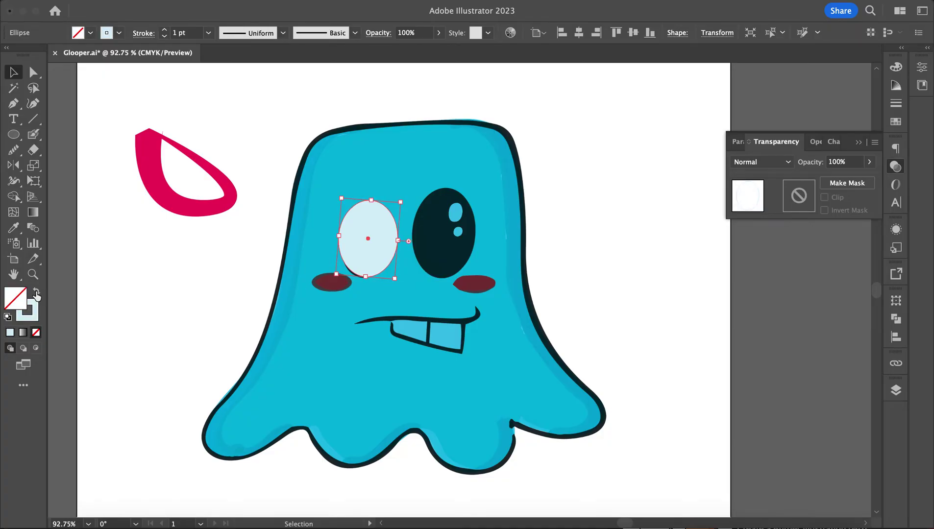
{"action": "scroll", "coordinate": [430, 168], "scroll_direction": "up", "scroll_amount": 5}
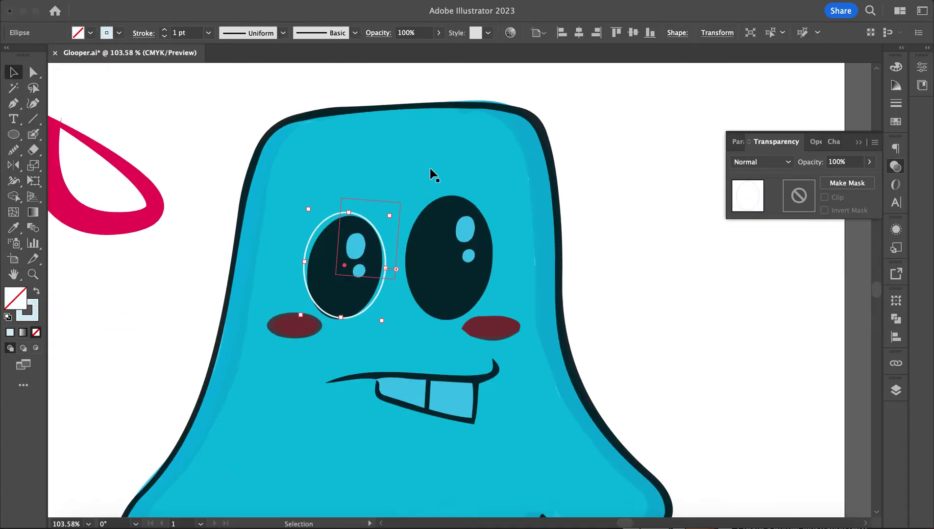
{"action": "left_click_drag", "start_coordinate": [222, 239], "coordinate": [228, 246]}
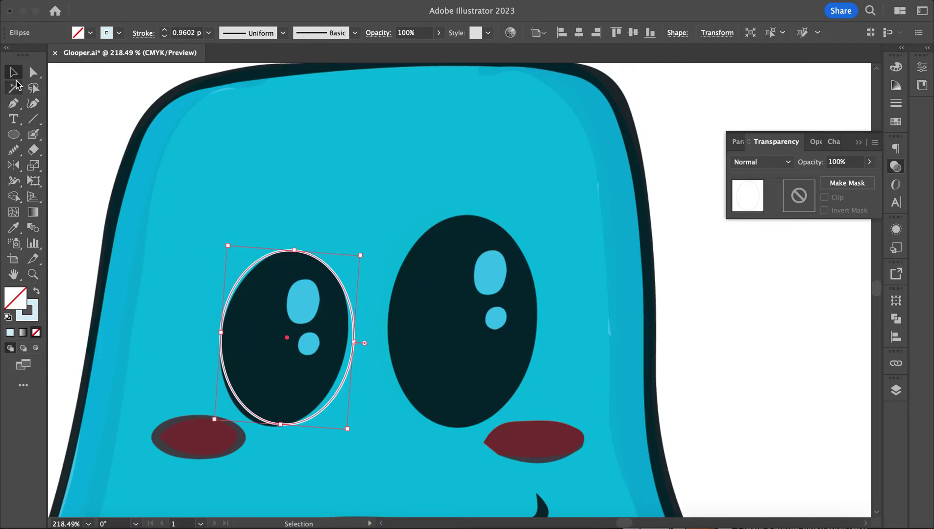
Apply a vertical Squeeze warp to the left eye's pale outline with -9% bend and -6% horizontal distortion.
{"action": "left_click", "coordinate": [268, 3]}
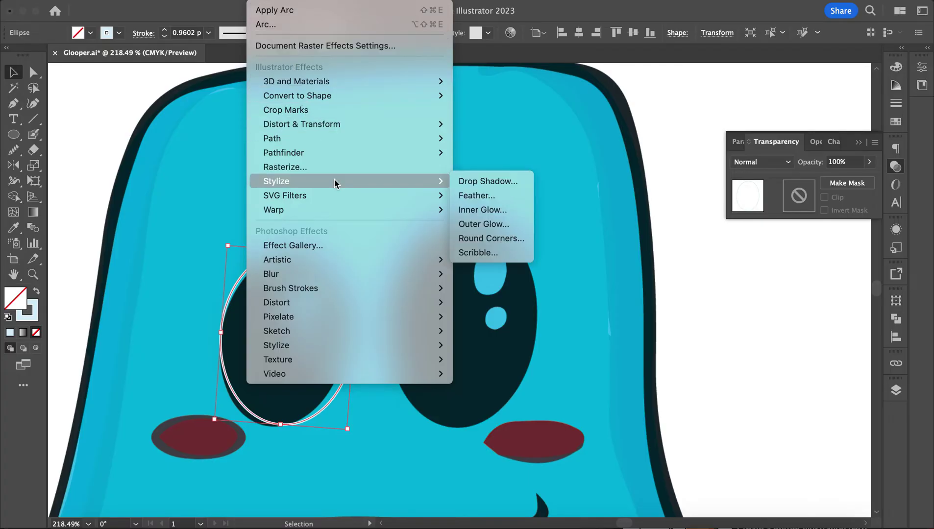
{"action": "mouse_move", "coordinate": [401, 288]}
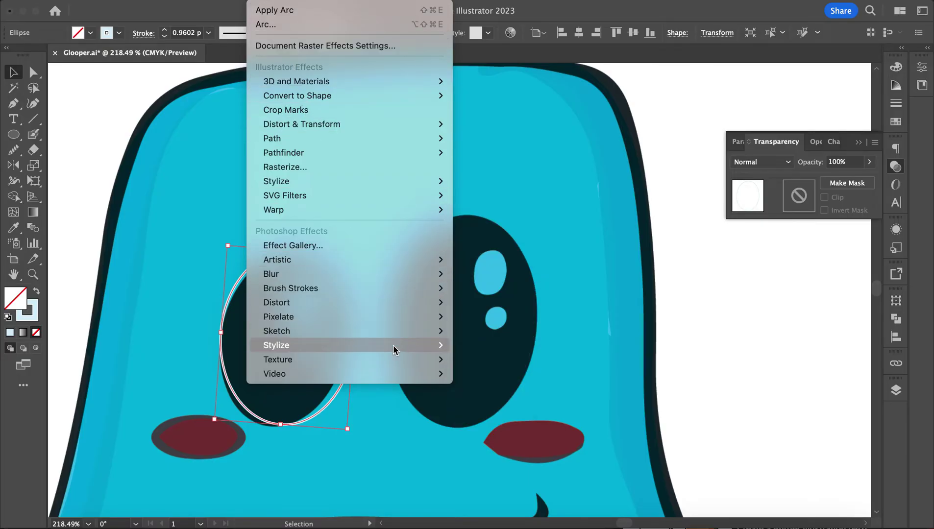
{"action": "mouse_move", "coordinate": [349, 184]}
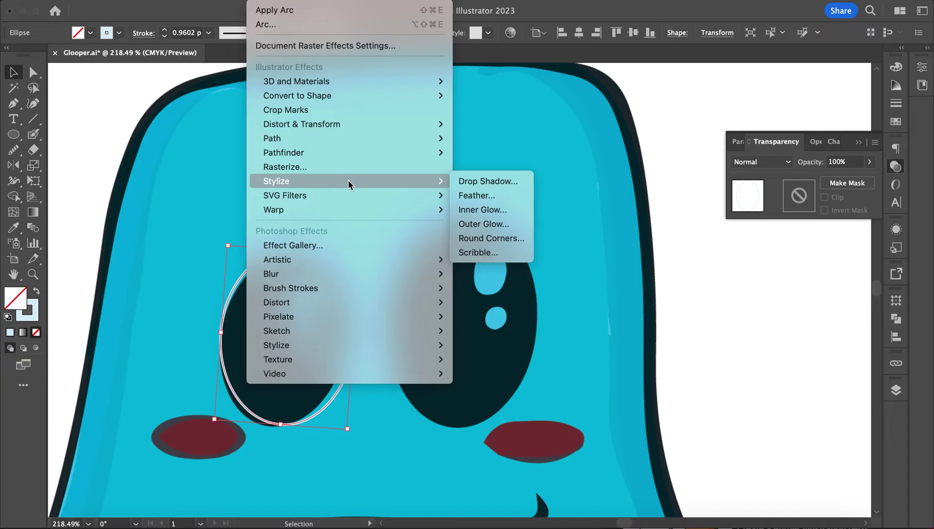
{"action": "mouse_move", "coordinate": [349, 208]}
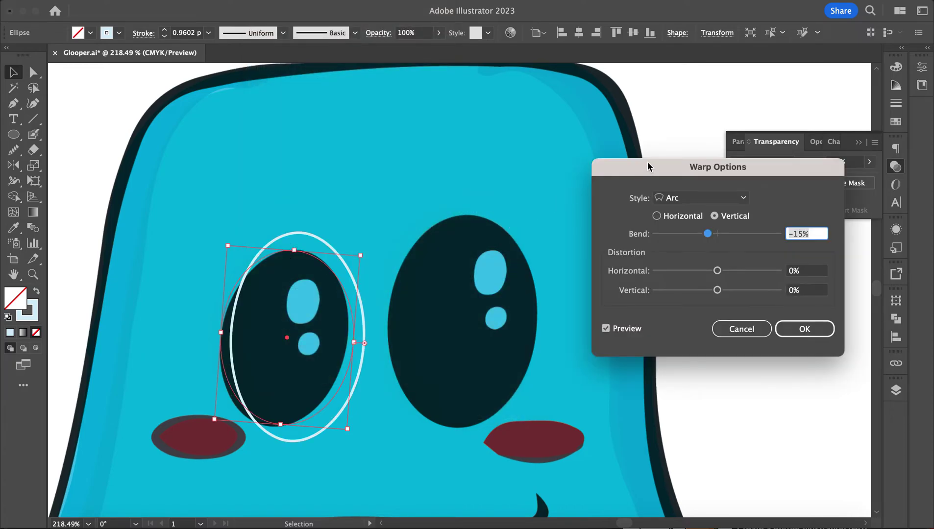
{"action": "left_click_drag", "start_coordinate": [648, 163], "coordinate": [593, 137]}
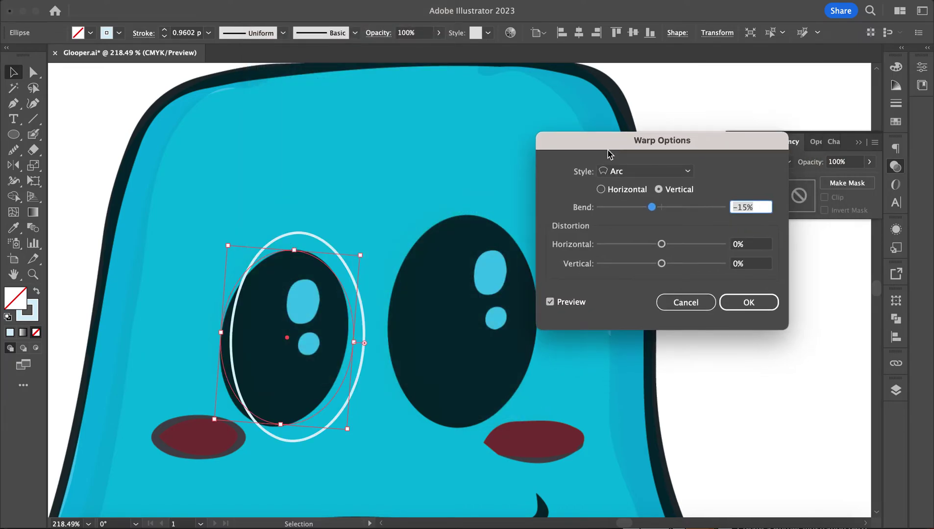
{"action": "left_click", "coordinate": [629, 174]}
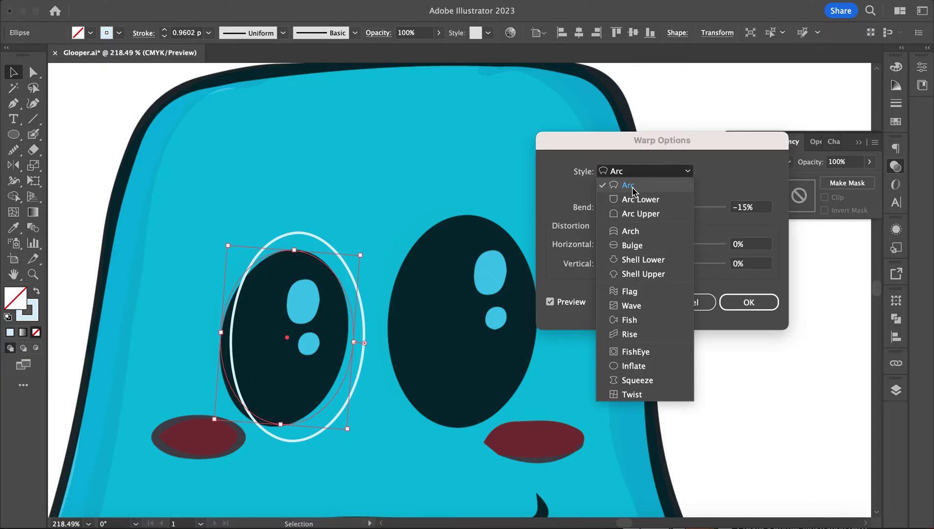
{"action": "left_click", "coordinate": [637, 380]}
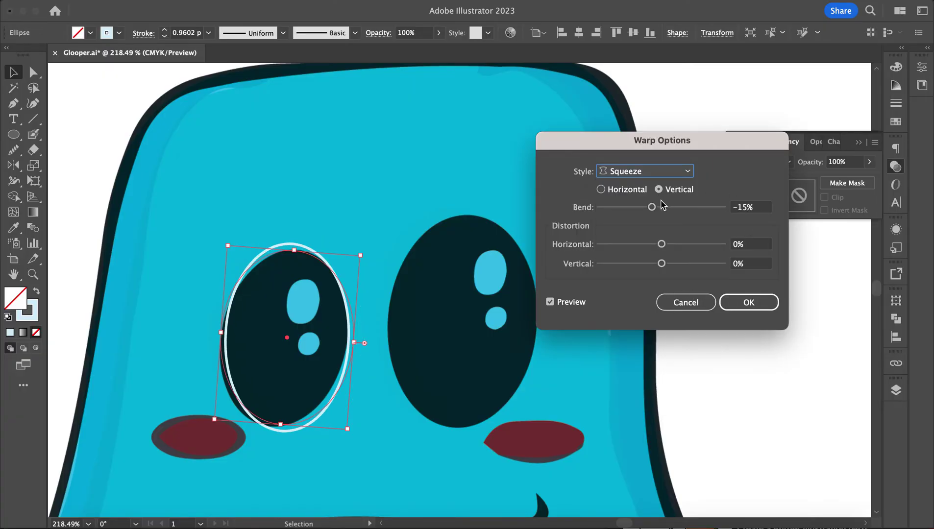
{"action": "left_click", "coordinate": [609, 191]}
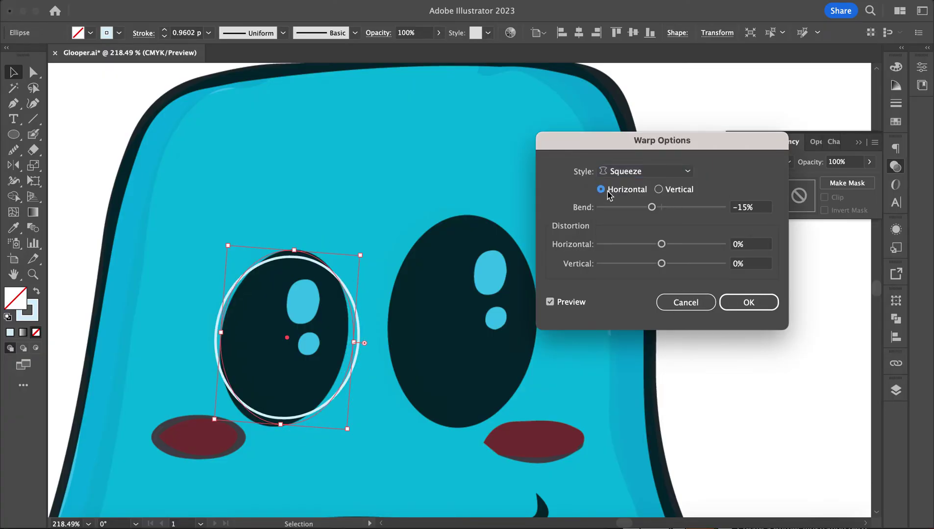
{"action": "left_click", "coordinate": [673, 191]}
{"action": "mouse_move", "coordinate": [652, 207]}
{"action": "left_mouse_down"}
{"action": "mouse_move", "coordinate": [635, 208]}
{"action": "mouse_move", "coordinate": [657, 208]}
{"action": "left_mouse_up"}
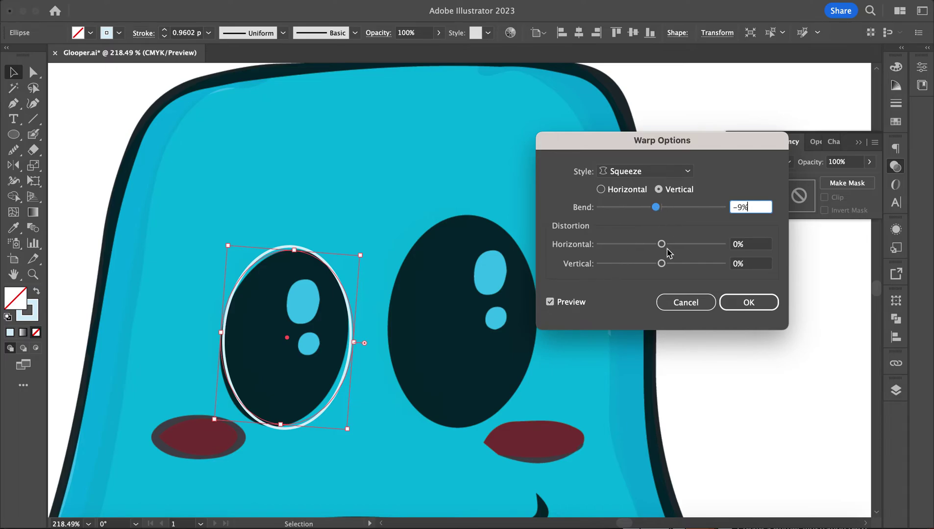
{"action": "mouse_move", "coordinate": [662, 244]}
{"action": "left_mouse_down"}
{"action": "mouse_move", "coordinate": [675, 245]}
{"action": "mouse_move", "coordinate": [660, 247]}
{"action": "left_mouse_up"}
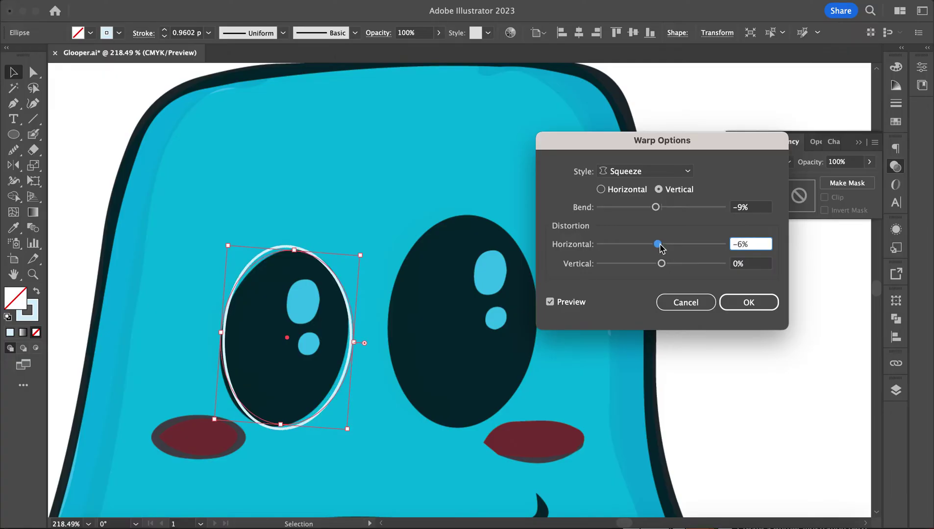
{"action": "left_click", "coordinate": [740, 310]}
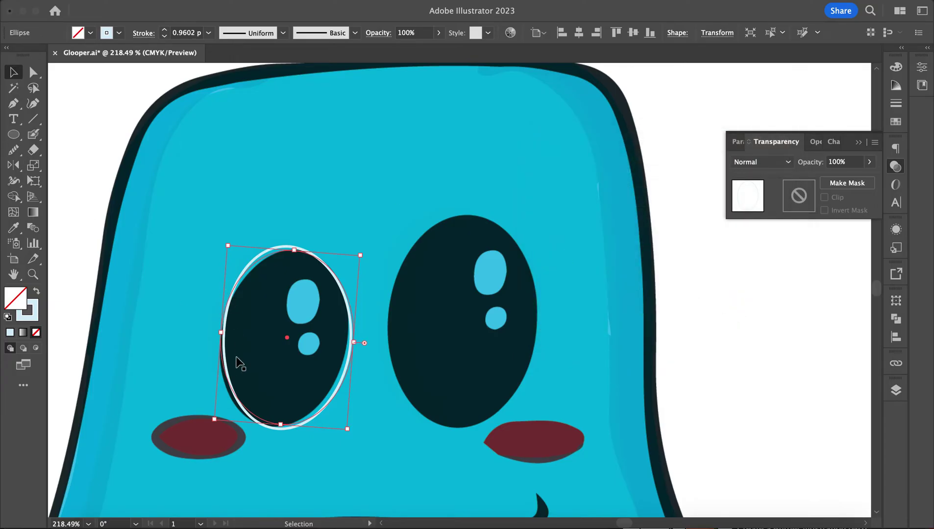
Duplicate the left eye's pale outline onto the right eye and enlarge the copy to fit that eye's edge.
{"action": "left_click_drag", "start_coordinate": [227, 354], "coordinate": [396, 334]}
{"action": "left_click_drag", "start_coordinate": [465, 235], "coordinate": [465, 222]}
{"action": "left_click_drag", "start_coordinate": [449, 407], "coordinate": [449, 421]}
{"action": "left_click_drag", "start_coordinate": [523, 328], "coordinate": [545, 328]}
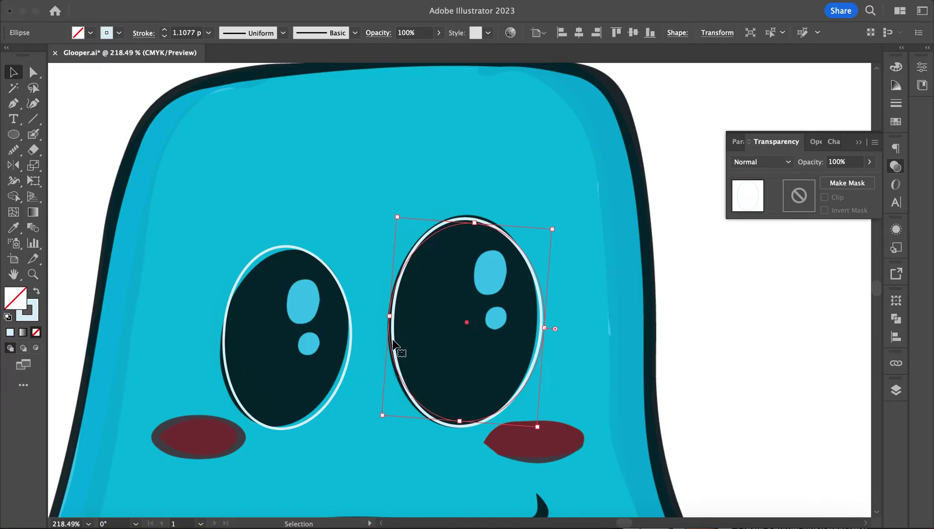
Duplicate the right eye's outline, shrink the copy near the left eye's lower edge and swap its pale blue stroke to the fill.
{"action": "left_click_drag", "start_coordinate": [394, 344], "coordinate": [280, 367]}
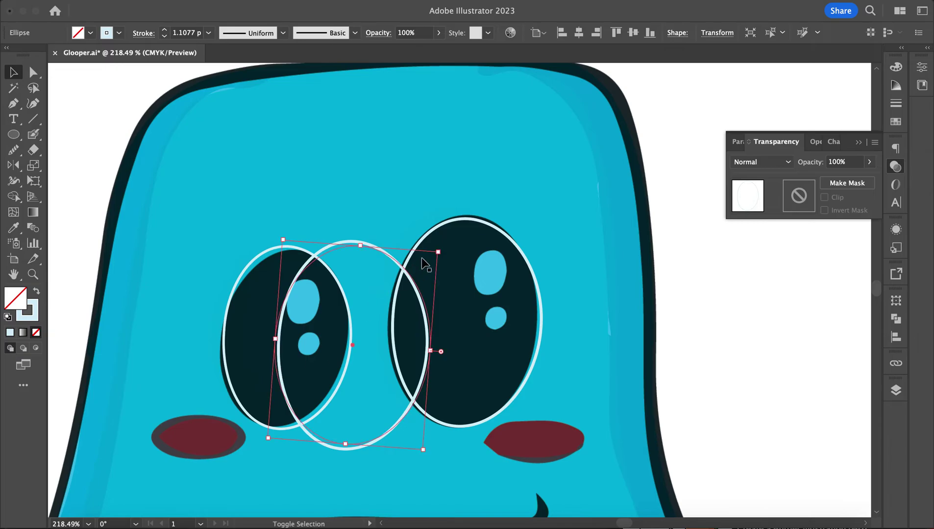
{"action": "mouse_move", "coordinate": [438, 252]}
{"action": "left_mouse_down"}
{"action": "mouse_move", "coordinate": [423, 309]}
{"action": "mouse_move", "coordinate": [376, 345]}
{"action": "mouse_move", "coordinate": [328, 360]}
{"action": "mouse_move", "coordinate": [323, 377]}
{"action": "left_mouse_up"}
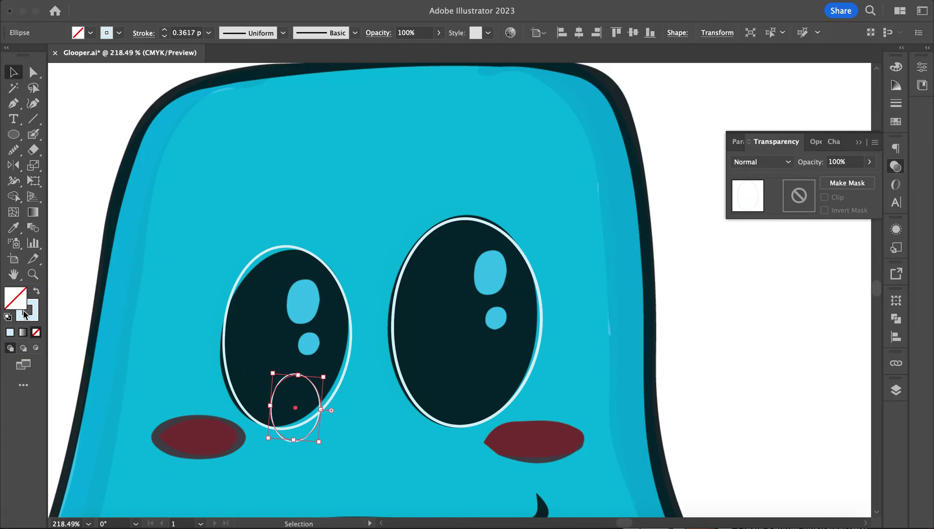
{"action": "left_click", "coordinate": [37, 291]}
Move the small pale blue ellipse over the left eye's upper highlight and resize it to fit.
{"action": "left_click_drag", "start_coordinate": [312, 411], "coordinate": [321, 309]}
{"action": "left_click_drag", "start_coordinate": [305, 339], "coordinate": [308, 312]}
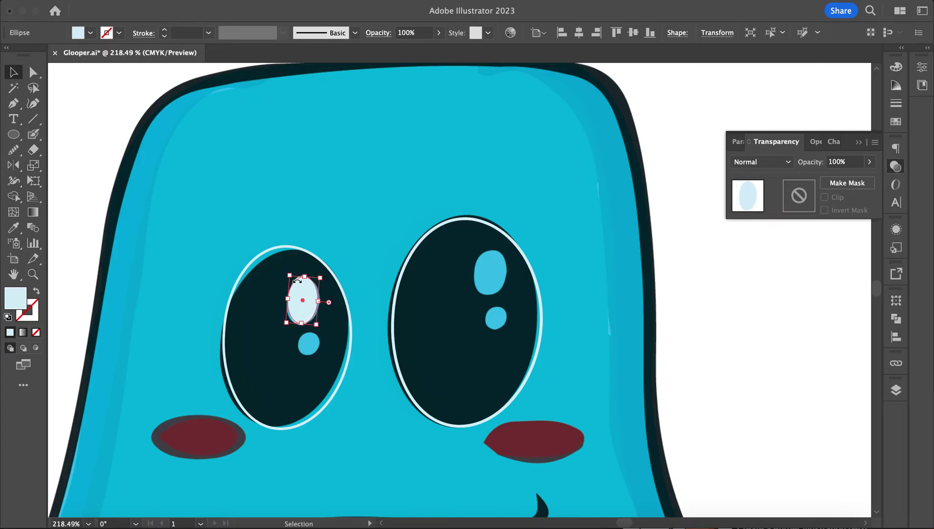
{"action": "left_click_drag", "start_coordinate": [308, 278], "coordinate": [308, 281]}
{"action": "scroll", "coordinate": [309, 361], "scroll_direction": "up", "scroll_amount": 5}
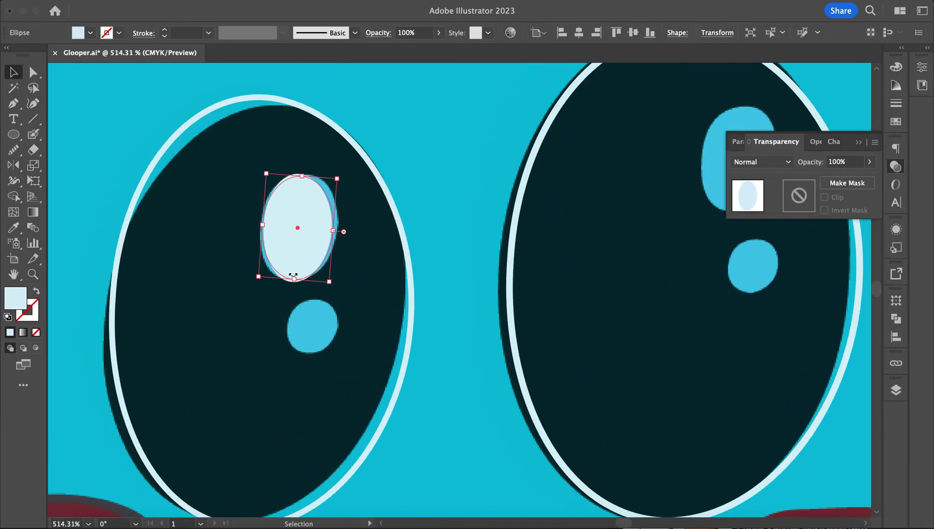
{"action": "left_click_drag", "start_coordinate": [264, 228], "coordinate": [259, 228]}
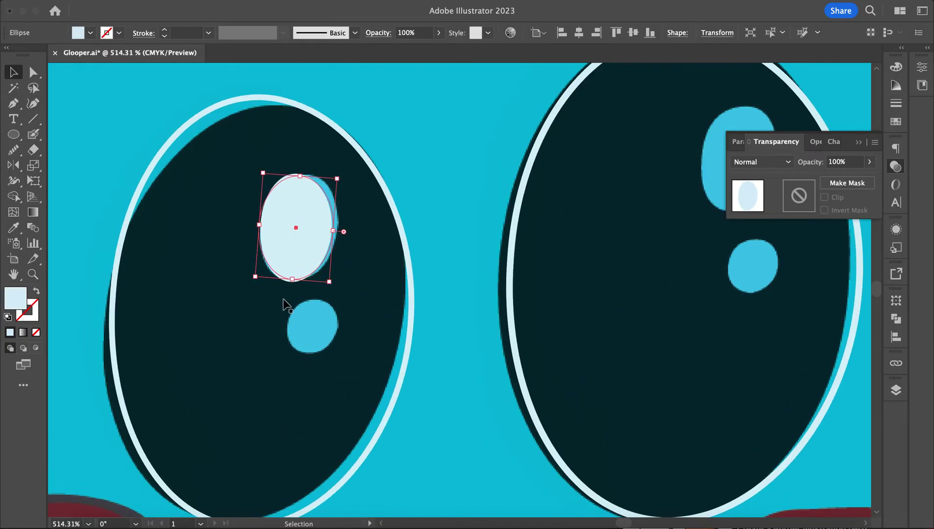
Paint a pale blue shape over the left eye's lower highlight with the Blob Brush, undoing and redoing the uneven strokes.
{"action": "left_click", "coordinate": [33, 135]}
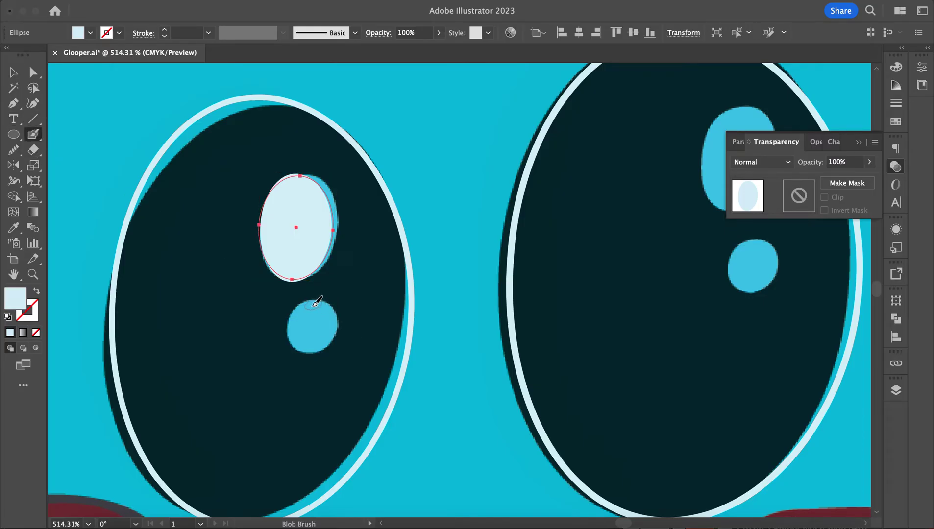
{"action": "mouse_move", "coordinate": [314, 304]}
{"action": "left_mouse_down"}
{"action": "mouse_move", "coordinate": [297, 333]}
{"action": "mouse_move", "coordinate": [315, 346]}
{"action": "mouse_move", "coordinate": [332, 315]}
{"action": "mouse_move", "coordinate": [315, 306]}
{"action": "mouse_move", "coordinate": [308, 317]}
{"action": "mouse_move", "coordinate": [311, 336]}
{"action": "mouse_move", "coordinate": [325, 326]}
{"action": "mouse_move", "coordinate": [315, 316]}
{"action": "mouse_move", "coordinate": [312, 342]}
{"action": "mouse_move", "coordinate": [332, 336]}
{"action": "mouse_move", "coordinate": [316, 354]}
{"action": "mouse_move", "coordinate": [305, 352]}
{"action": "mouse_move", "coordinate": [309, 329]}
{"action": "left_mouse_up"}
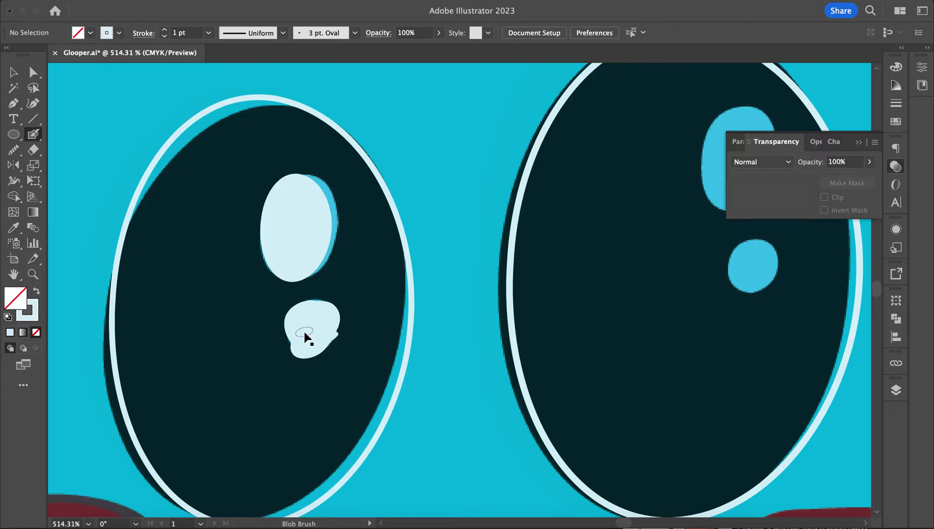
{"action": "key", "text": "ctrl+z"}
{"action": "key", "text": "ctrl+z"}
{"action": "key", "text": "ctrl+z"}
{"action": "key", "text": "ctrl+z"}
{"action": "mouse_move", "coordinate": [314, 304]}
{"action": "left_mouse_down"}
{"action": "mouse_move", "coordinate": [296, 327]}
{"action": "mouse_move", "coordinate": [312, 346]}
{"action": "mouse_move", "coordinate": [331, 312]}
{"action": "mouse_move", "coordinate": [314, 306]}
{"action": "mouse_move", "coordinate": [314, 329]}
{"action": "left_mouse_up"}
{"action": "key", "text": "ctrl+shift+a"}
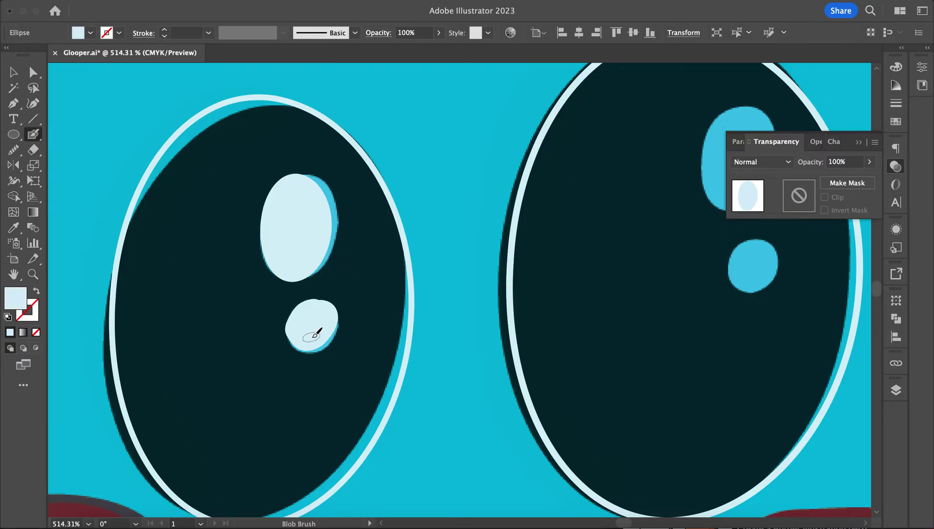
Enlarge the painted pale blue shape slightly so that it covers the left eye's lower highlight.
{"action": "left_click", "coordinate": [12, 70]}
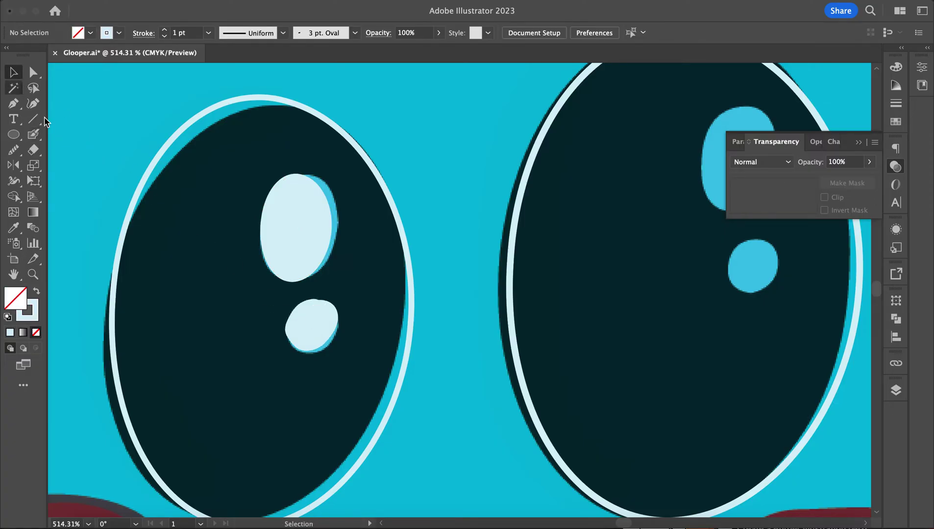
{"action": "left_click", "coordinate": [317, 334]}
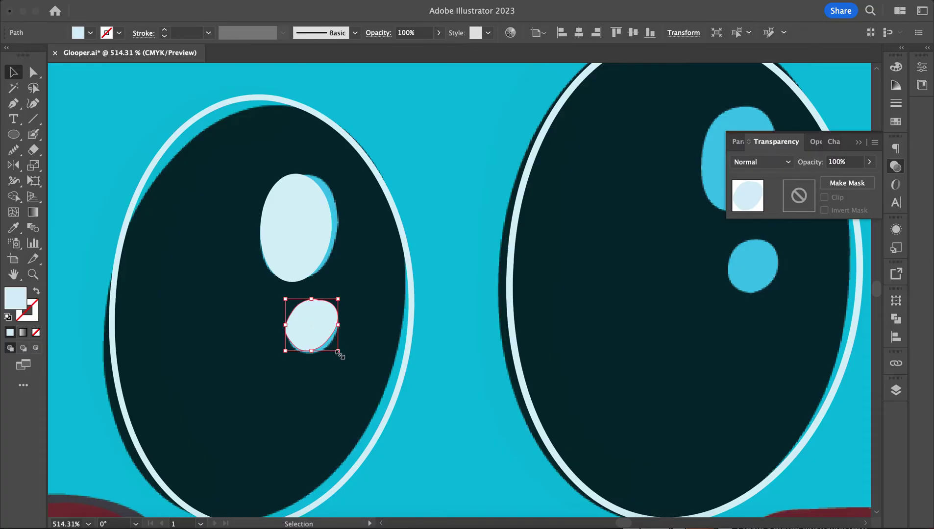
{"action": "left_click_drag", "start_coordinate": [339, 352], "coordinate": [342, 358]}
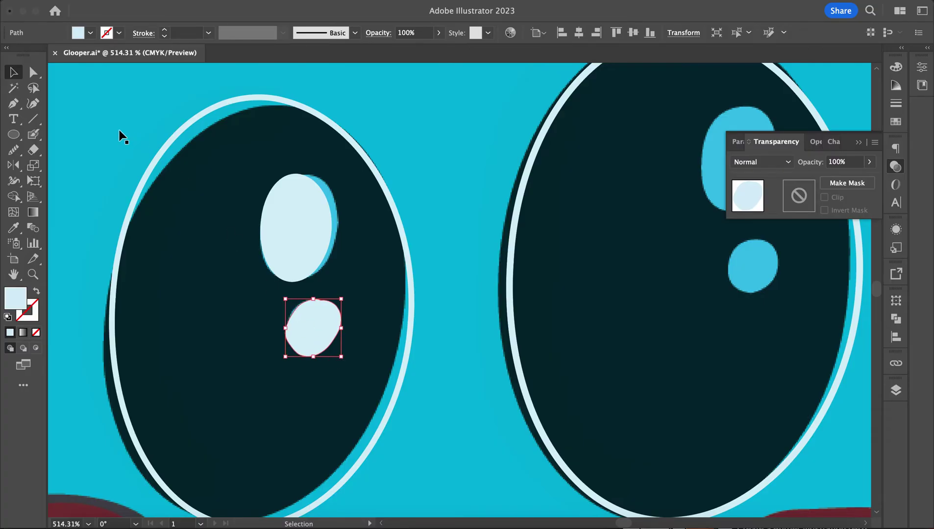
{"action": "left_click", "coordinate": [13, 149]}
{"action": "left_click_drag", "start_coordinate": [294, 307], "coordinate": [356, 397]}
{"action": "left_click", "coordinate": [13, 72]}
Widen the pale blue ellipse so that it covers the left eye's upper highlight.
{"action": "scroll", "coordinate": [216, 292], "scroll_direction": "right", "scroll_amount": 4}
{"action": "scroll", "coordinate": [216, 293], "scroll_direction": "up", "scroll_amount": 2}
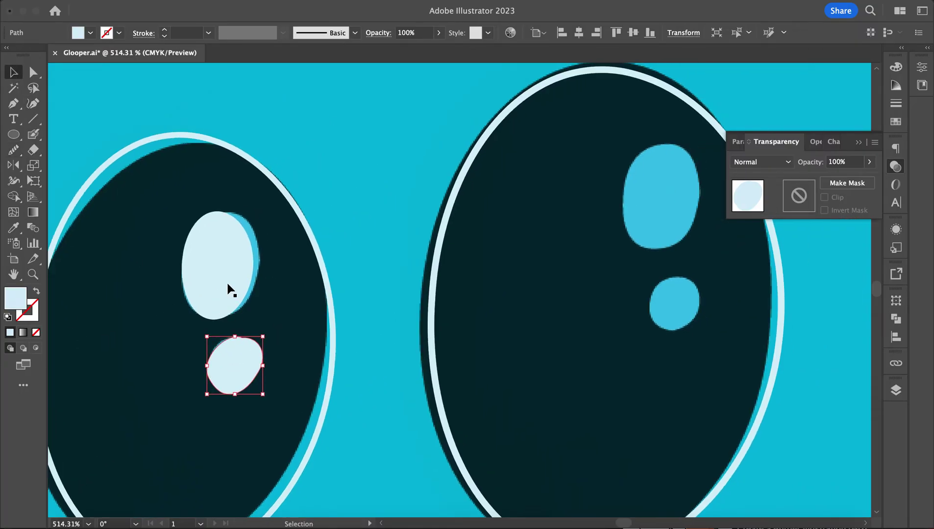
{"action": "left_click", "coordinate": [226, 285]}
{"action": "left_click_drag", "start_coordinate": [257, 267], "coordinate": [264, 268]}
Duplicate both pale highlights of the left eye onto the right eye and shift the smaller copy over the lower highlight.
{"action": "left_click", "coordinate": [229, 385], "text": "shift"}
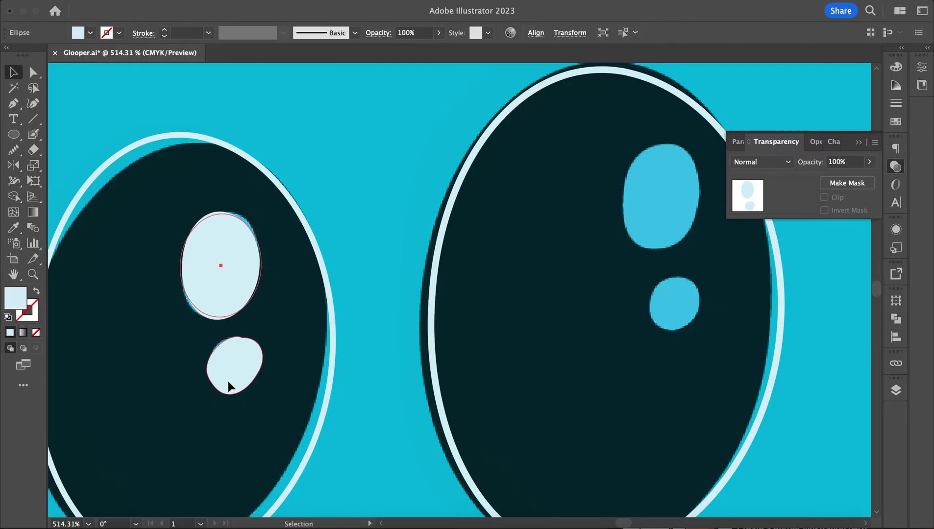
{"action": "left_click_drag", "start_coordinate": [229, 384], "coordinate": [671, 316]}
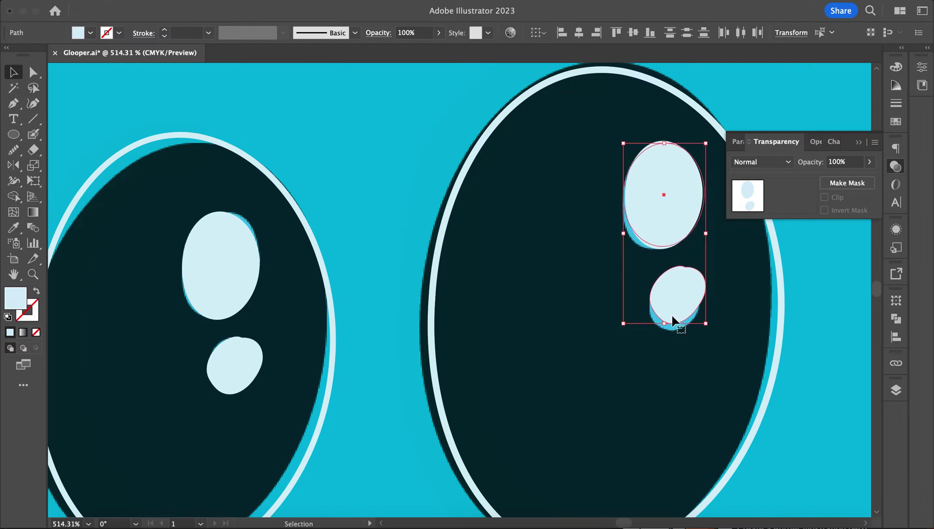
{"action": "left_click", "coordinate": [671, 428]}
{"action": "double_click", "coordinate": [675, 307]}
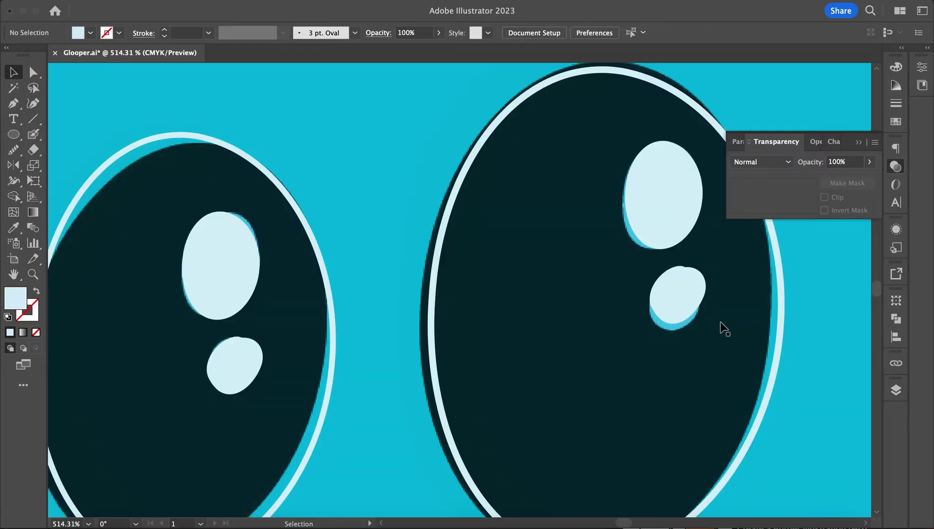
{"action": "double_click", "coordinate": [723, 327]}
{"action": "left_click", "coordinate": [677, 306]}
{"action": "scroll", "coordinate": [658, 223], "scroll_direction": "down", "scroll_amount": 10}
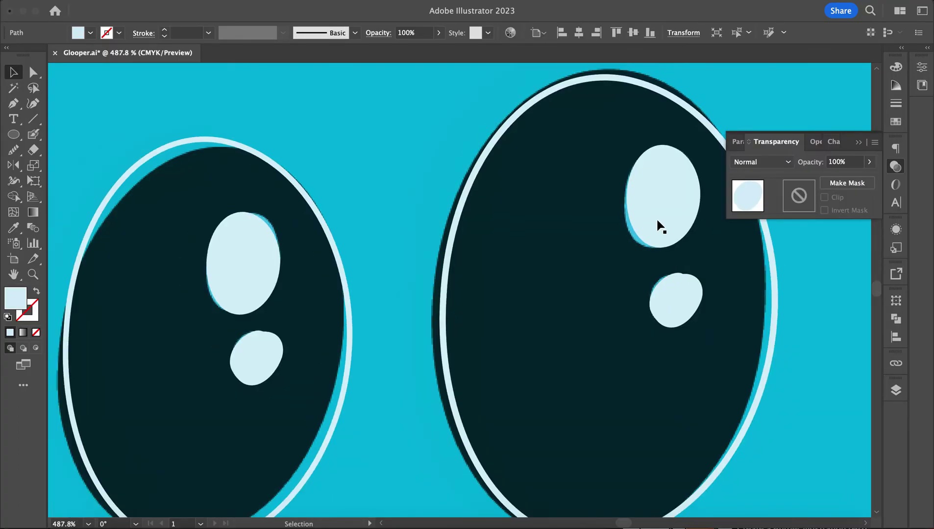
Change both eye outline ellipses to a solid black fill with no stroke.
{"action": "scroll", "coordinate": [496, 278], "scroll_direction": "up", "scroll_amount": 5}
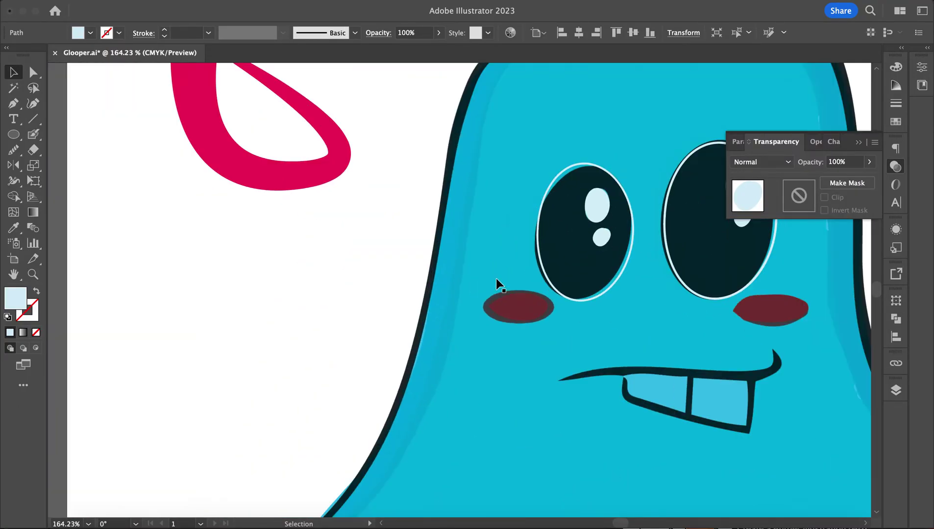
{"action": "left_click", "coordinate": [569, 253]}
{"action": "scroll", "coordinate": [569, 253], "scroll_direction": "right", "scroll_amount": 5}
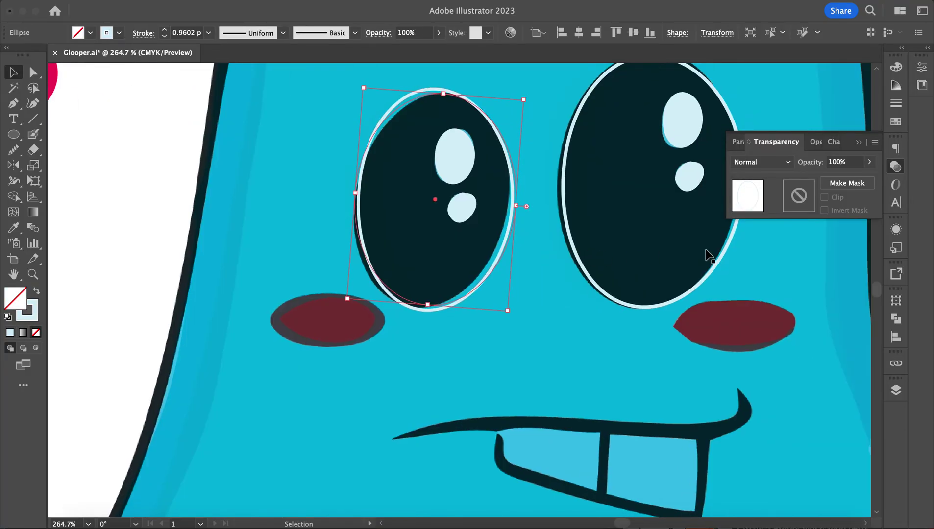
{"action": "left_click", "coordinate": [722, 251], "text": "shift"}
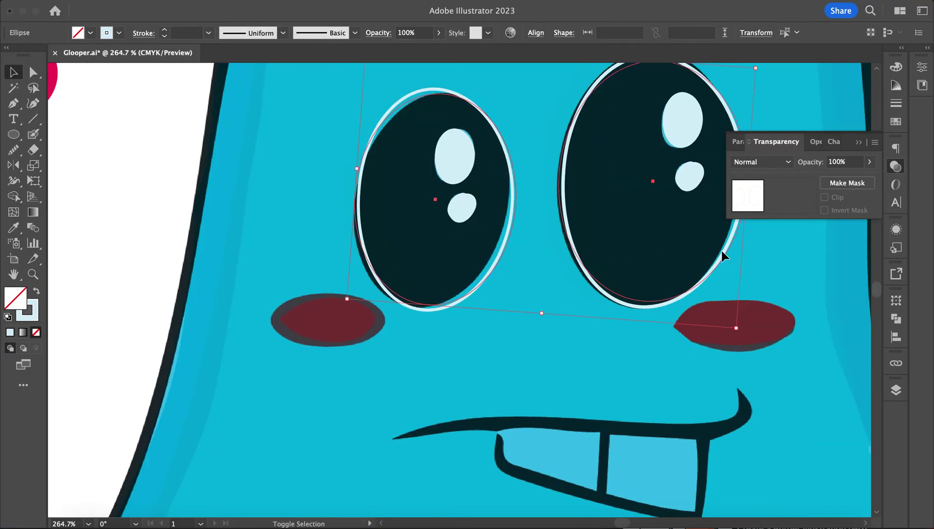
{"action": "left_click", "coordinate": [8, 317]}
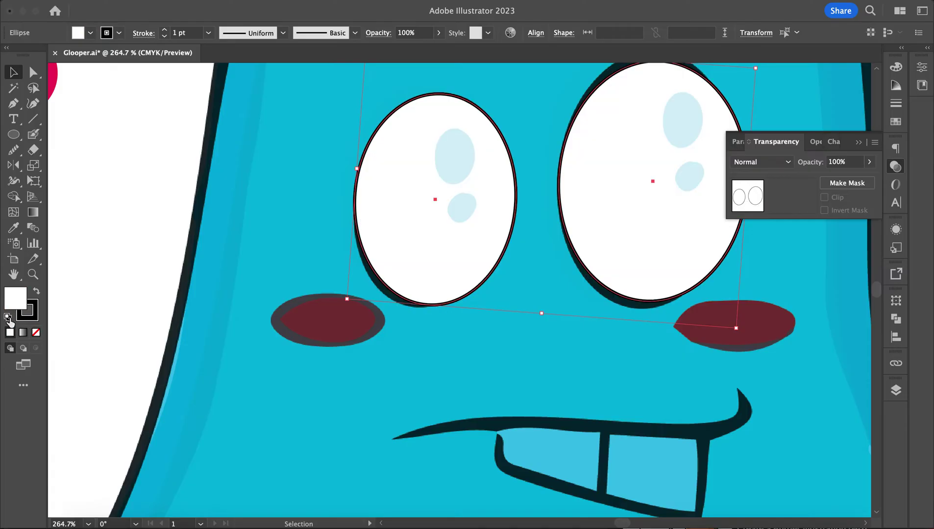
{"action": "left_click", "coordinate": [35, 333]}
{"action": "left_click", "coordinate": [36, 292]}
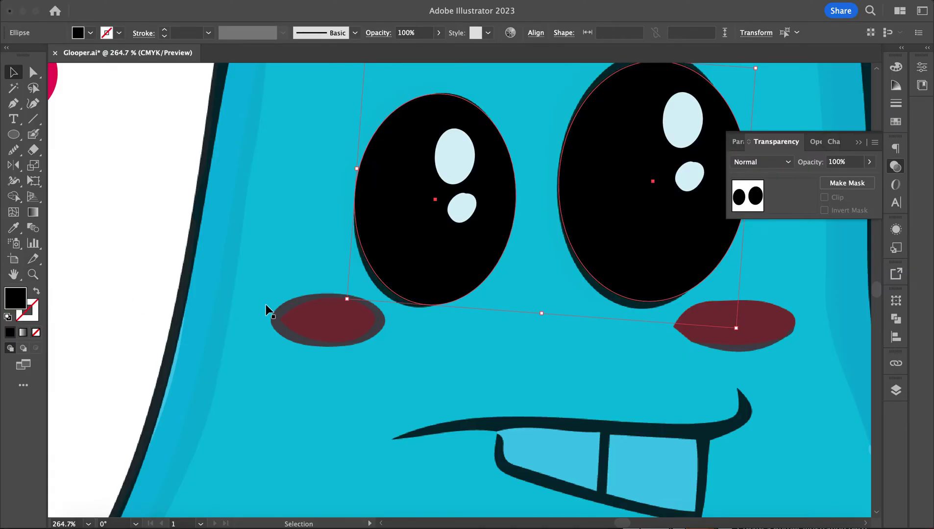
Change the fill of all four eye highlights to white (ffffff).
{"action": "scroll", "coordinate": [265, 305], "scroll_direction": "right", "scroll_amount": 6}
{"action": "scroll", "coordinate": [265, 304], "scroll_direction": "up", "scroll_amount": 2}
{"action": "left_click", "coordinate": [305, 224]}
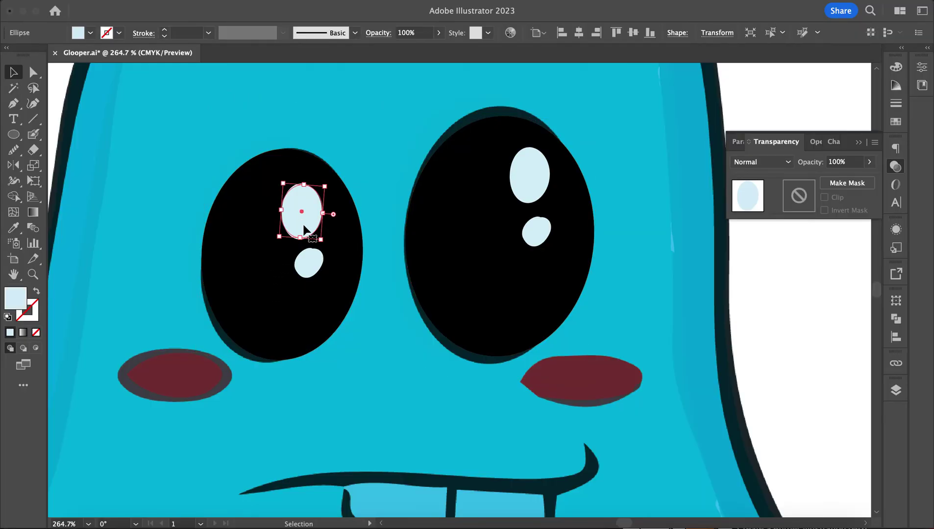
{"action": "left_click", "coordinate": [311, 266], "text": "shift"}
{"action": "left_click", "coordinate": [547, 183], "text": "shift"}
{"action": "left_click", "coordinate": [539, 225], "text": "shift"}
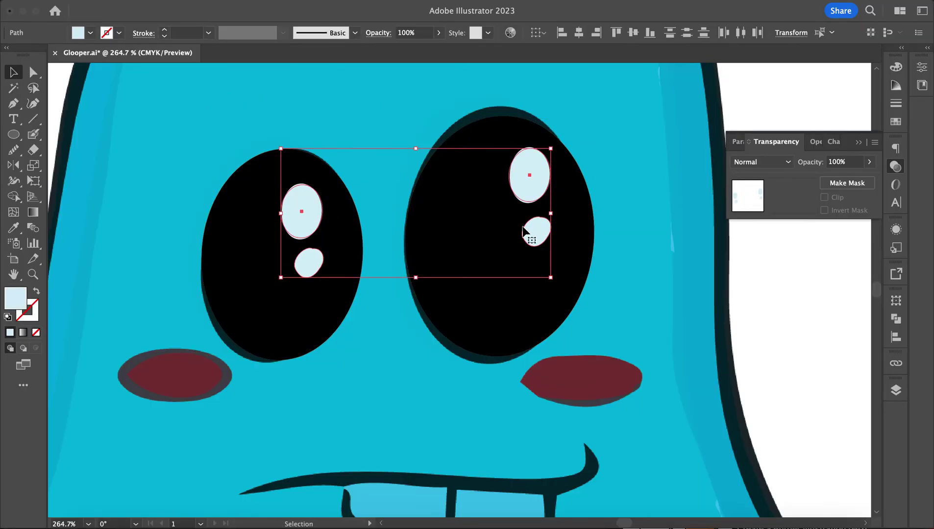
{"action": "double_click", "coordinate": [8, 300]}
{"action": "left_click_drag", "start_coordinate": [363, 85], "coordinate": [317, 69]}
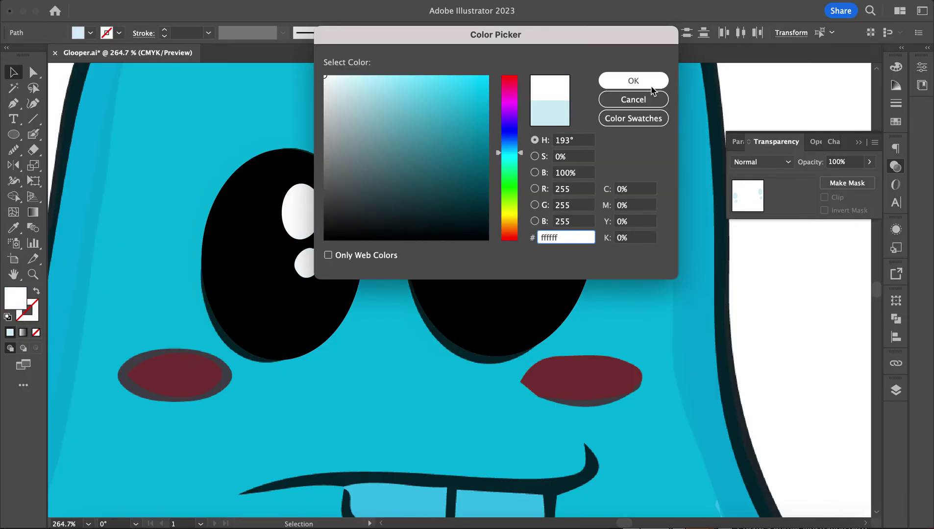
{"action": "left_click", "coordinate": [647, 82]}
{"action": "left_click", "coordinate": [808, 329]}
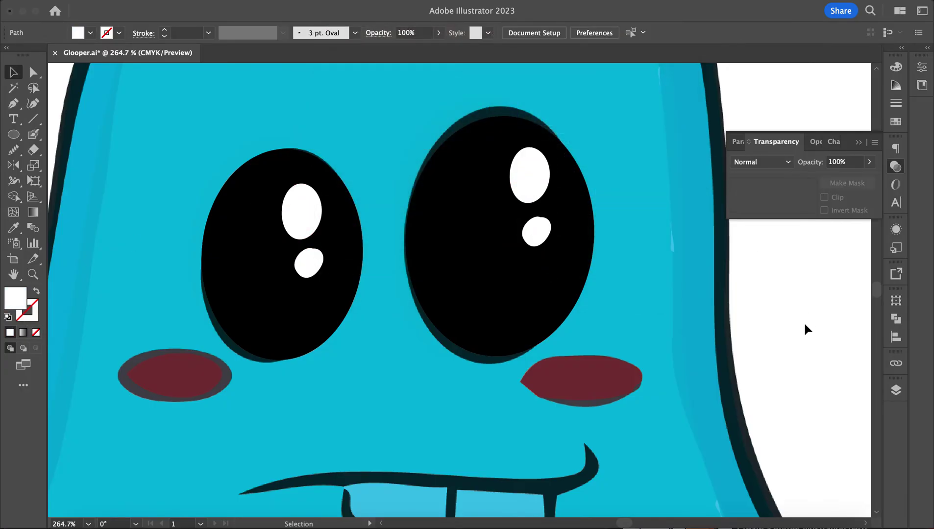
Draw a white ellipse over the left cheek and stretch its height until it covers the whole dark red oval.
{"action": "scroll", "coordinate": [803, 329], "scroll_direction": "down", "scroll_amount": 3}
{"action": "scroll", "coordinate": [504, 360], "scroll_direction": "right", "scroll_amount": 1}
{"action": "scroll", "coordinate": [500, 354], "scroll_direction": "up", "scroll_amount": 4}
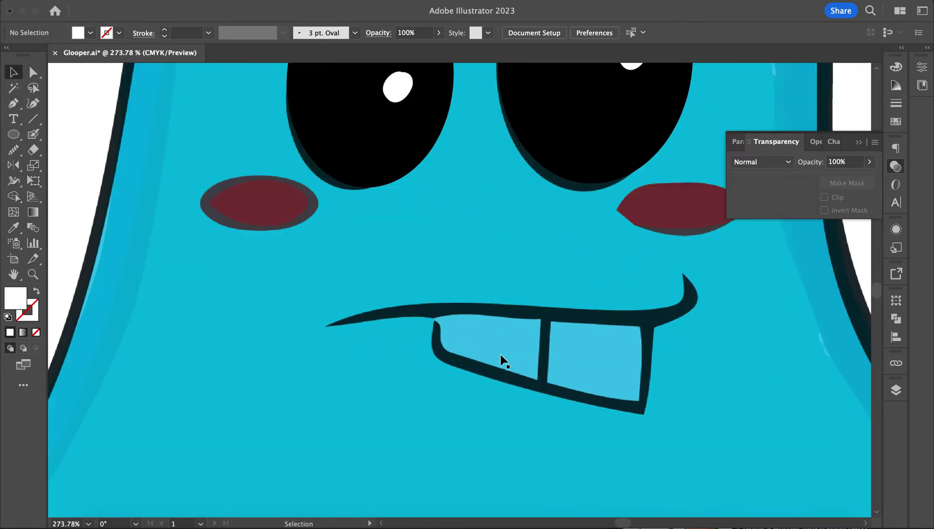
{"action": "key", "text": "l"}
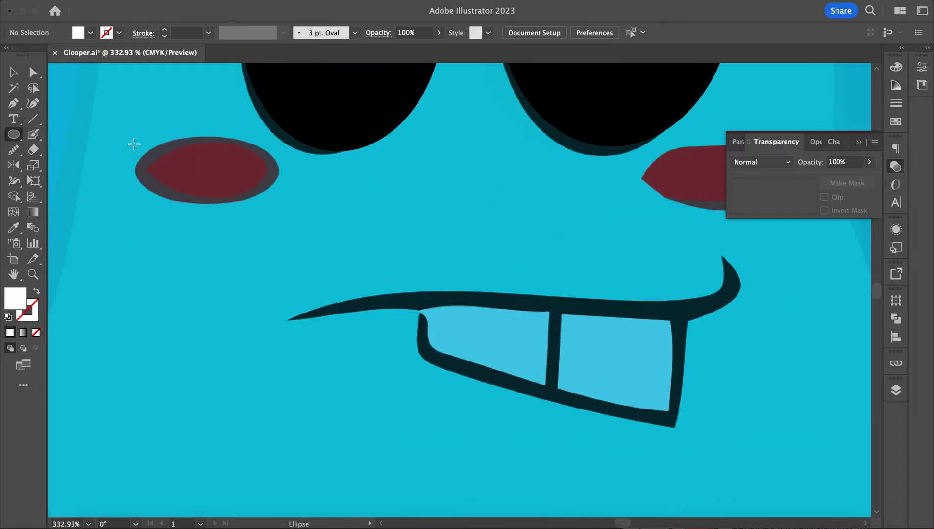
{"action": "left_click_drag", "start_coordinate": [134, 142], "coordinate": [279, 206]}
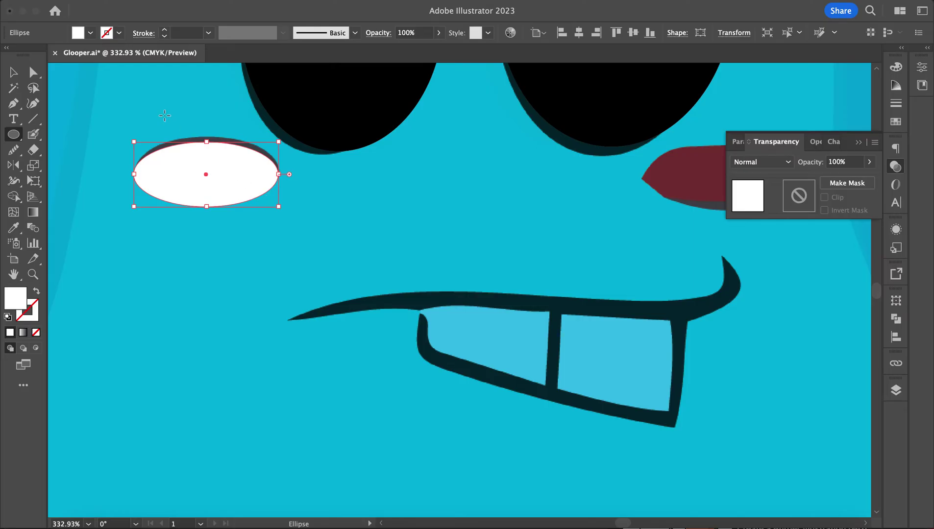
{"action": "left_click", "coordinate": [14, 73]}
{"action": "left_click_drag", "start_coordinate": [210, 147], "coordinate": [209, 139]}
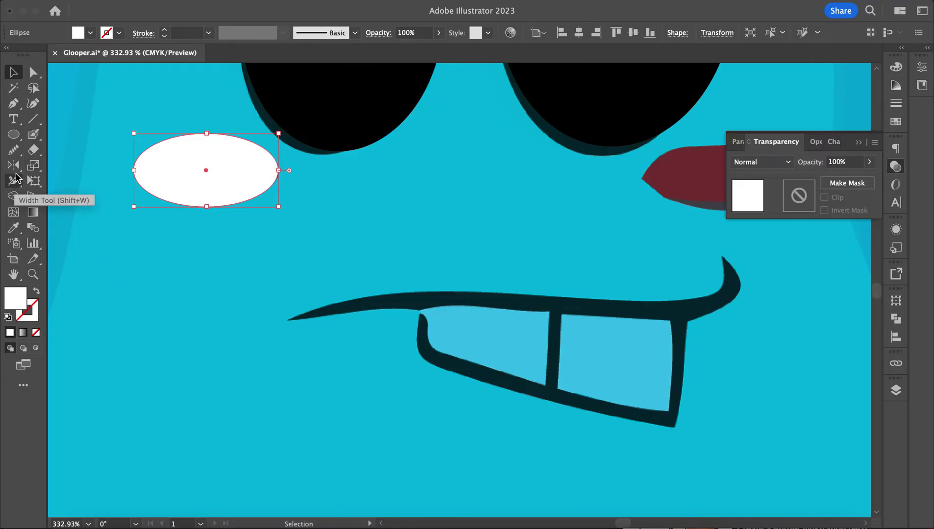
Warp the white left cheek ellipse with the Warp tool to follow the painted cheek's shape.
{"action": "left_click", "coordinate": [13, 150]}
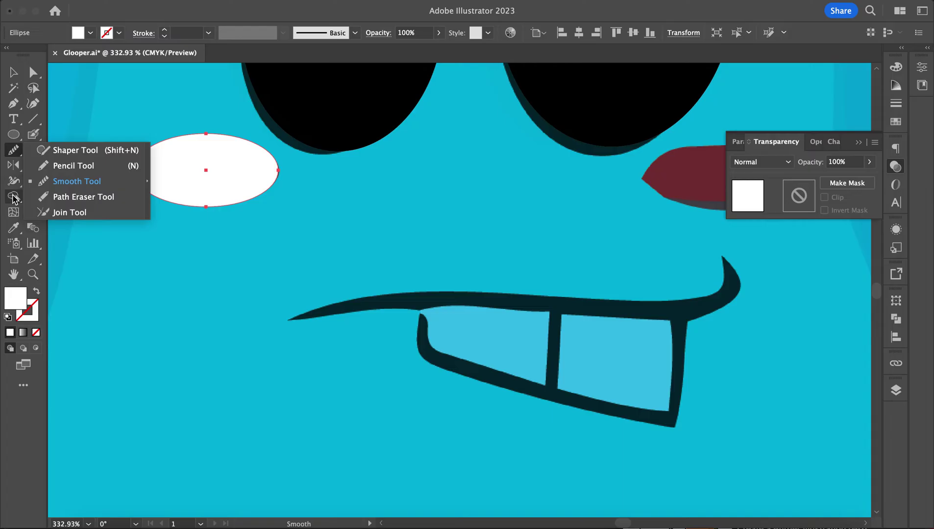
{"action": "left_click", "coordinate": [13, 181]}
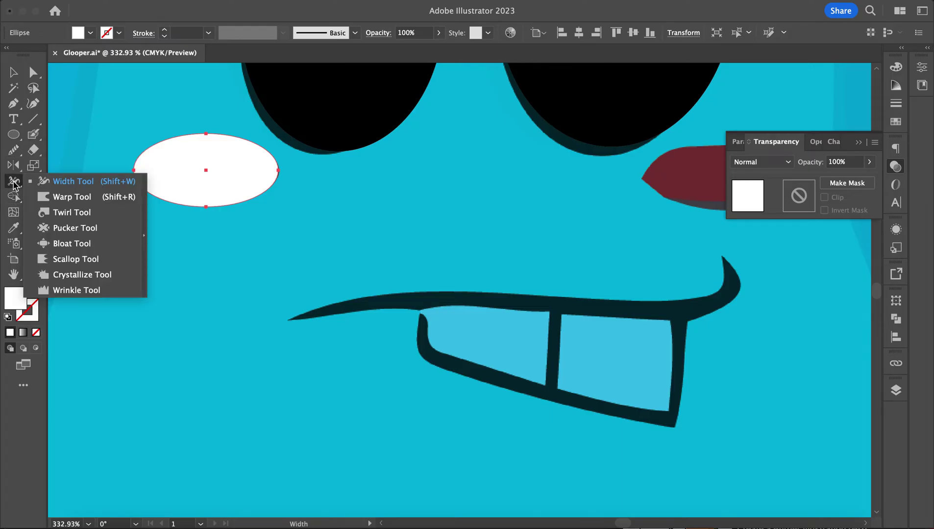
{"action": "left_click", "coordinate": [72, 197]}
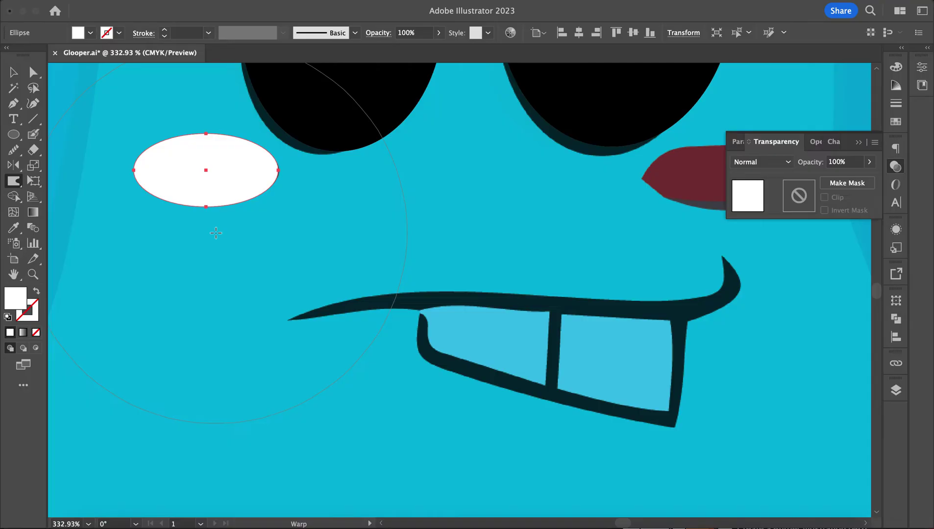
{"action": "left_click_drag", "start_coordinate": [206, 175], "coordinate": [206, 181]}
Duplicate the white left cheek shape onto the right cheek and warp the copy toward that cheek's outline.
{"action": "left_click", "coordinate": [13, 72]}
{"action": "scroll", "coordinate": [237, 167], "scroll_direction": "right", "scroll_amount": 5}
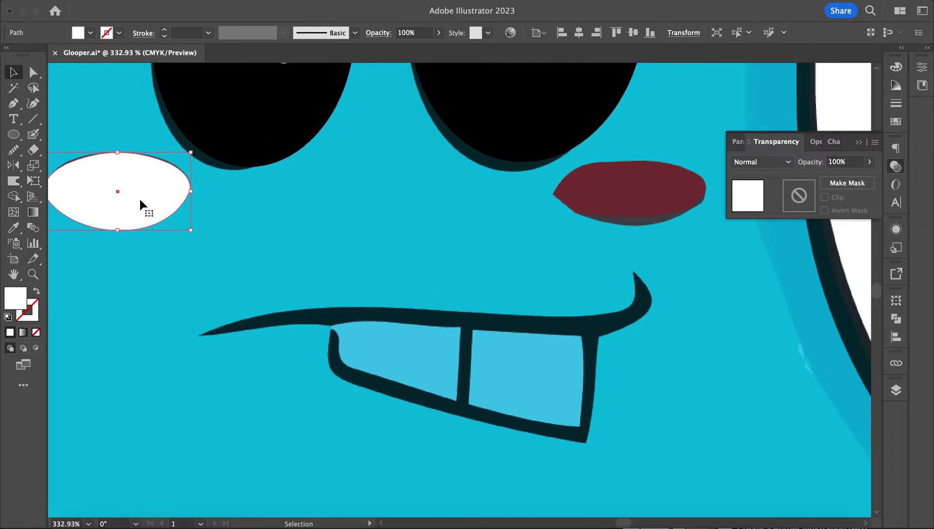
{"action": "left_click_drag", "start_coordinate": [141, 203], "coordinate": [633, 223]}
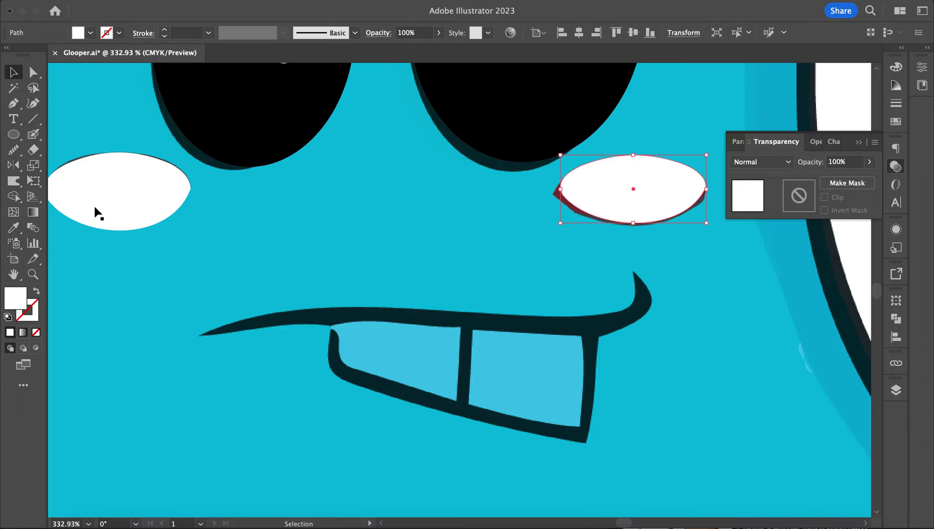
{"action": "left_click", "coordinate": [12, 189]}
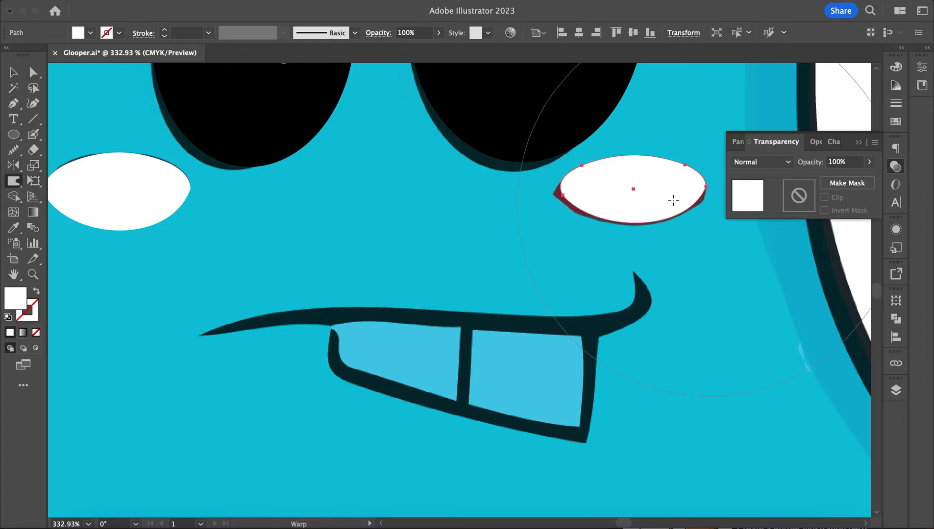
{"action": "mouse_move", "coordinate": [632, 183]}
{"action": "left_mouse_down"}
{"action": "mouse_move", "coordinate": [618, 184]}
{"action": "mouse_move", "coordinate": [679, 174]}
{"action": "left_mouse_up"}
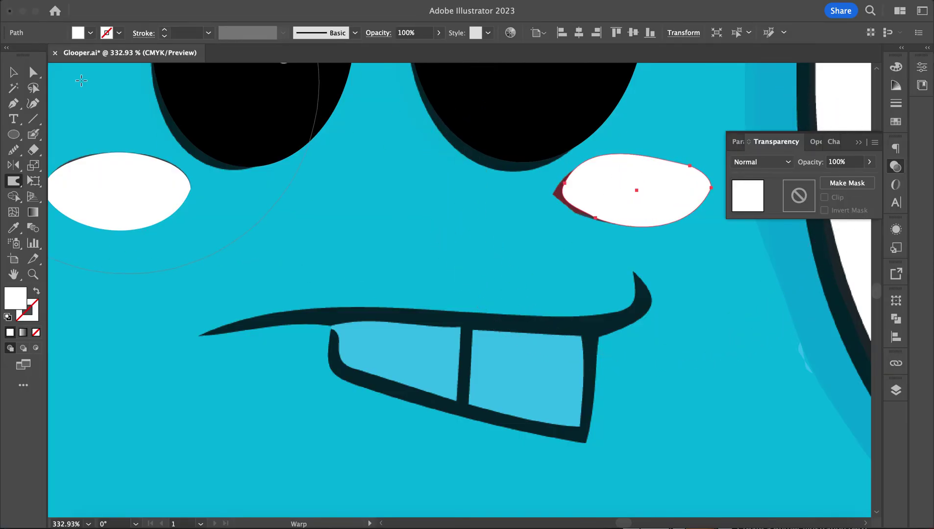
{"action": "left_click", "coordinate": [12, 73]}
{"action": "key", "text": "super+0"}
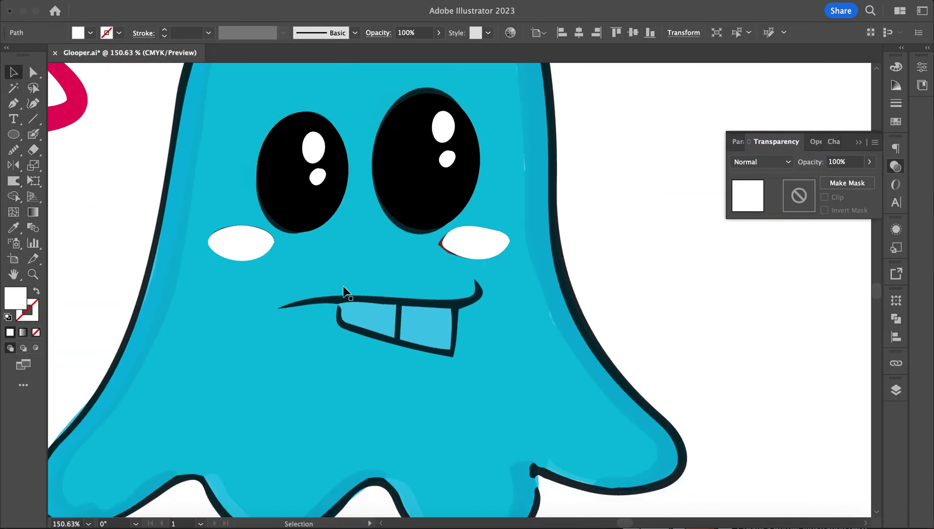
{"action": "left_click", "coordinate": [588, 280]}
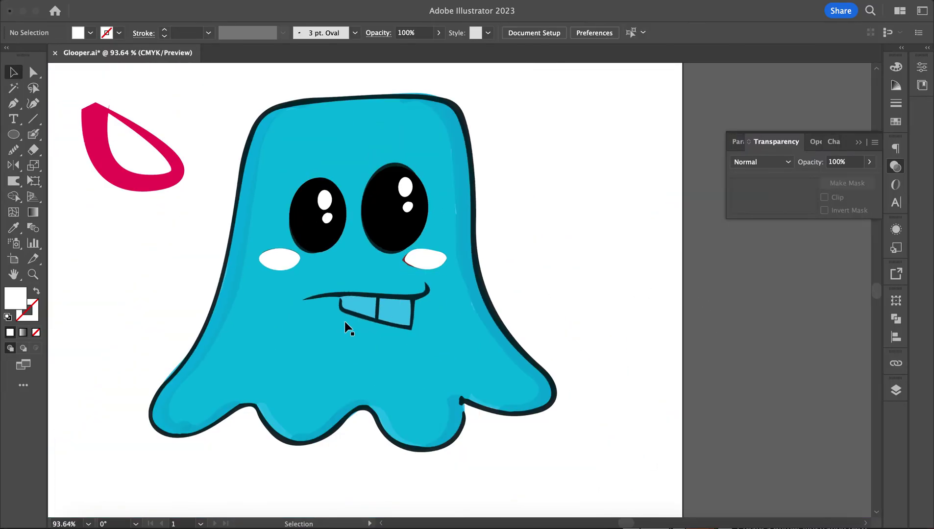
Trace the upper mouth line with the Pen tool, from its left tip along the curve into the hooked right end.
{"action": "scroll", "coordinate": [344, 322], "scroll_direction": "up", "scroll_amount": 3}
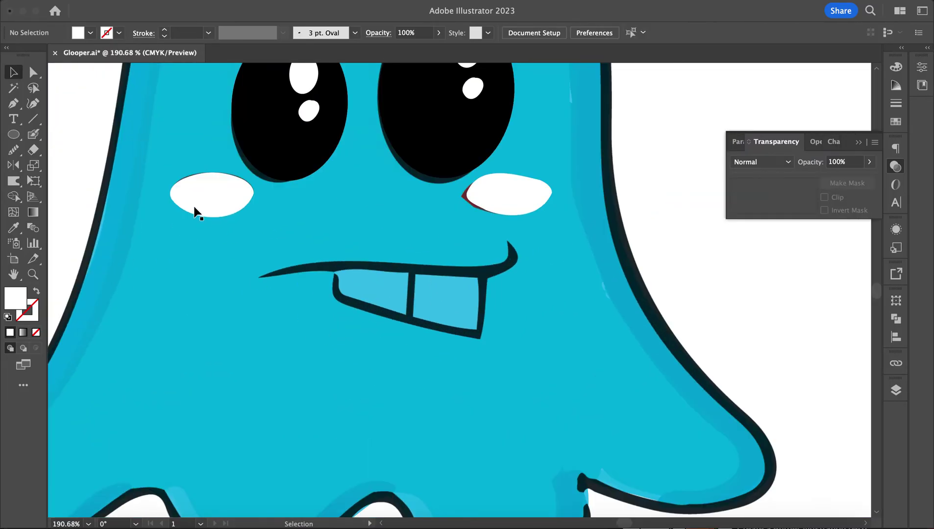
{"action": "left_click", "coordinate": [14, 103]}
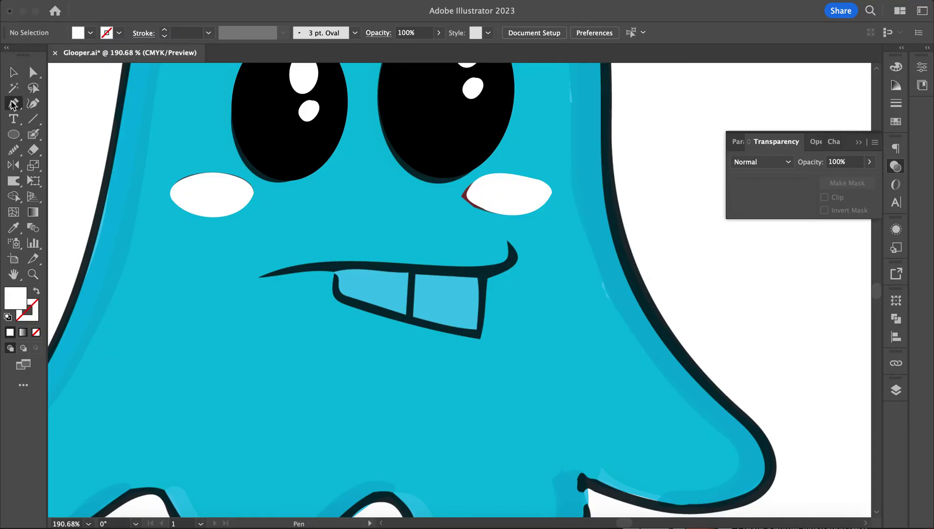
{"action": "left_click", "coordinate": [267, 276]}
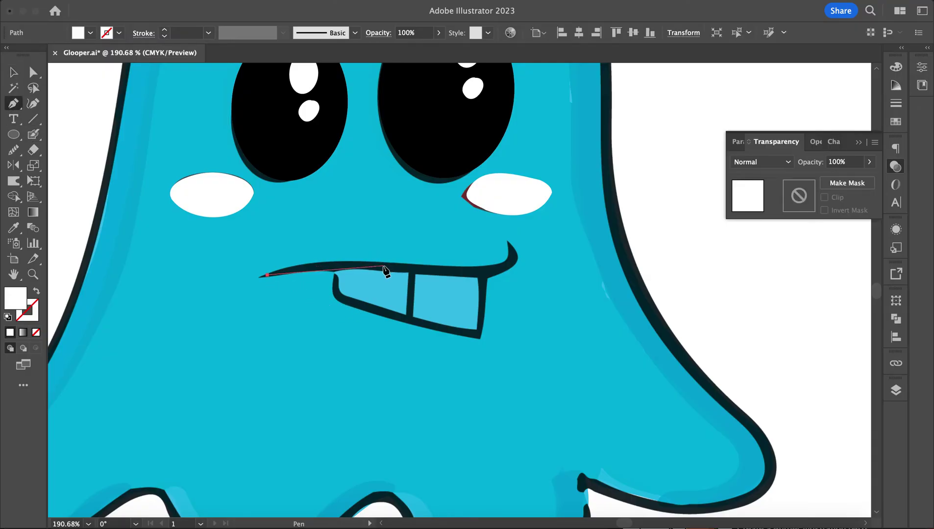
{"action": "left_click_drag", "start_coordinate": [391, 268], "coordinate": [417, 269]}
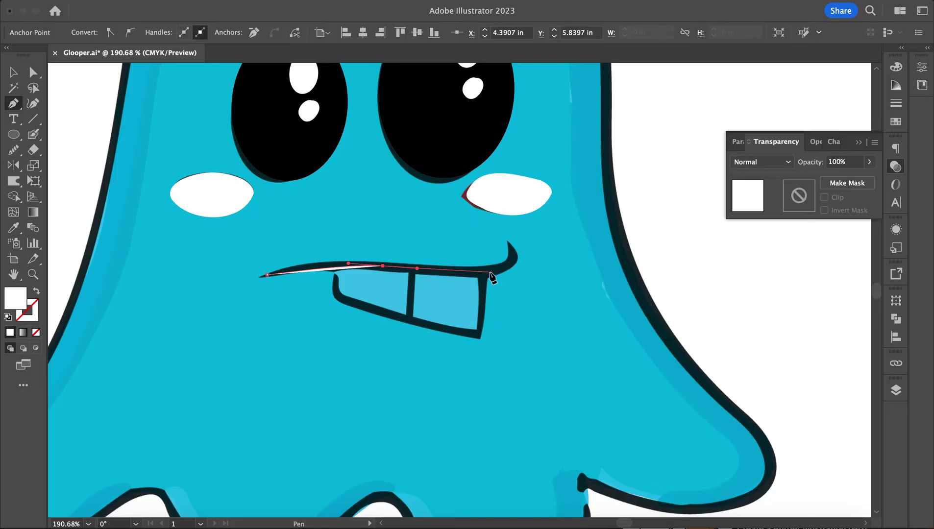
{"action": "left_click_drag", "start_coordinate": [489, 270], "coordinate": [513, 247]}
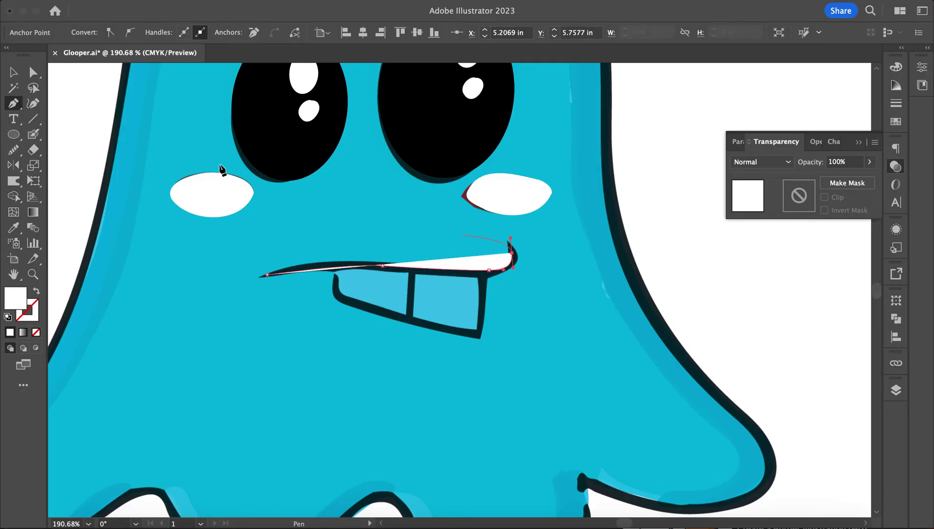
Swap the mouth path's fill and stroke, leaving no fill, and set the stroke color to black (000000).
{"action": "left_click", "coordinate": [13, 72]}
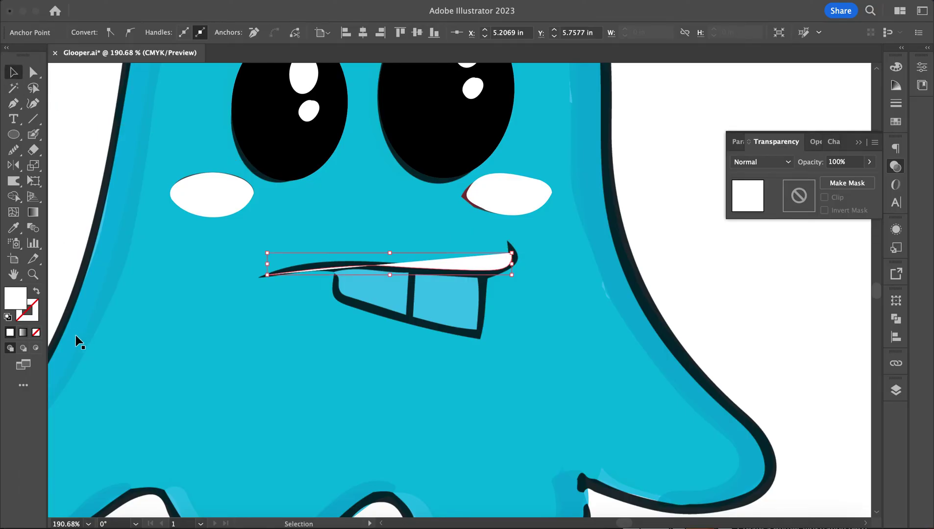
{"action": "left_click", "coordinate": [37, 293]}
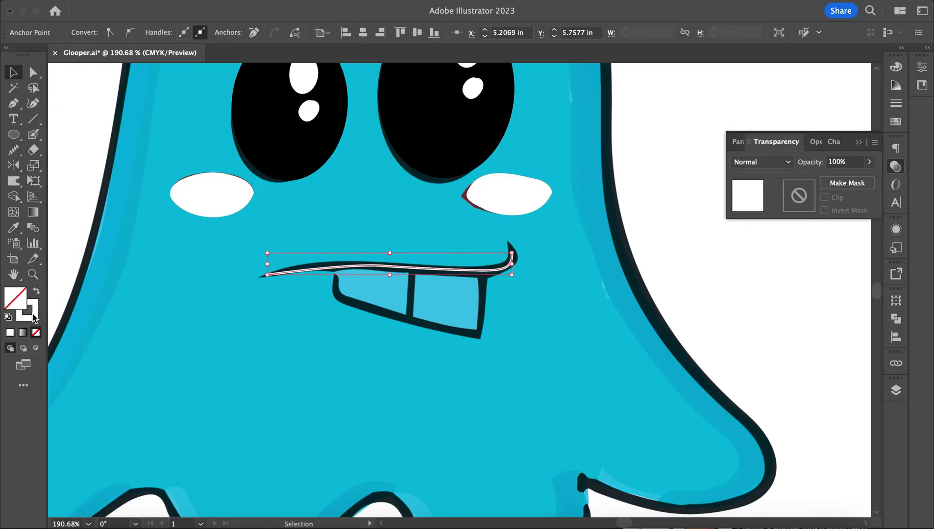
{"action": "double_click", "coordinate": [35, 317]}
{"action": "mouse_move", "coordinate": [345, 207]}
{"action": "left_mouse_down"}
{"action": "mouse_move", "coordinate": [328, 216]}
{"action": "mouse_move", "coordinate": [307, 266]}
{"action": "left_mouse_up"}
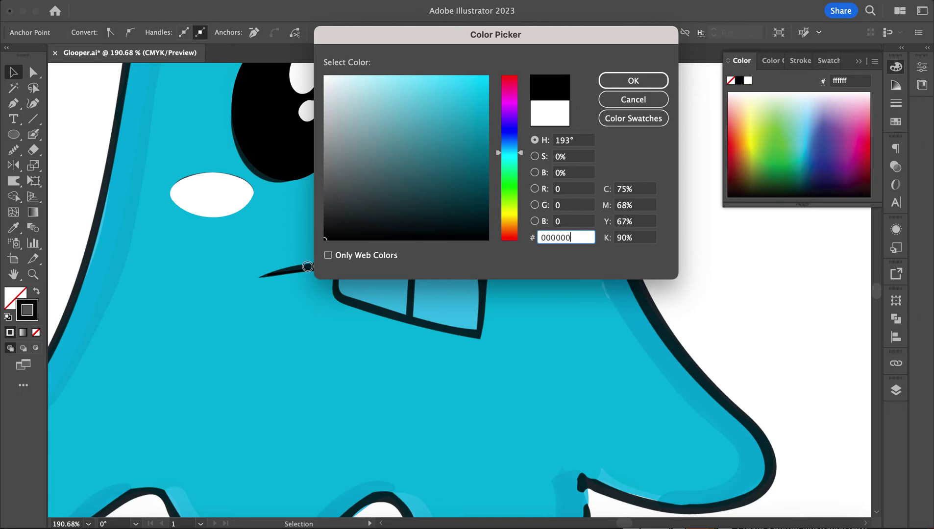
{"action": "left_click", "coordinate": [649, 81]}
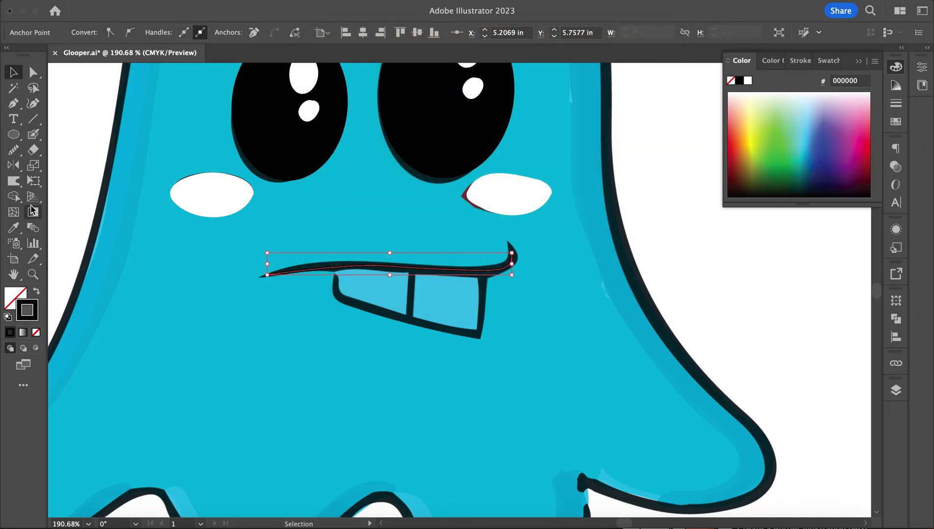
Widen the mouth stroke to about 6 pt near its middle with the Width tool and taper its hooked right end.
{"action": "left_click", "coordinate": [9, 182]}
{"action": "left_click", "coordinate": [50, 182]}
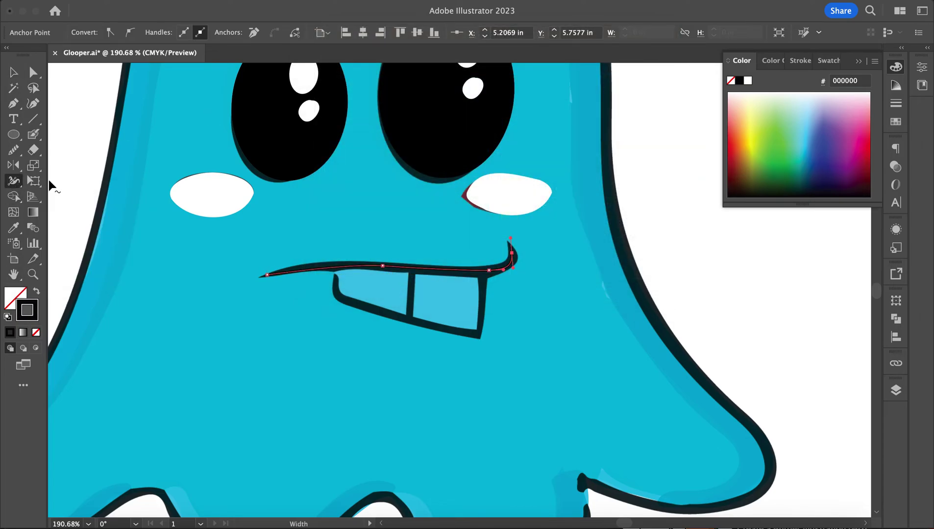
{"action": "left_click_drag", "start_coordinate": [382, 268], "coordinate": [381, 272]}
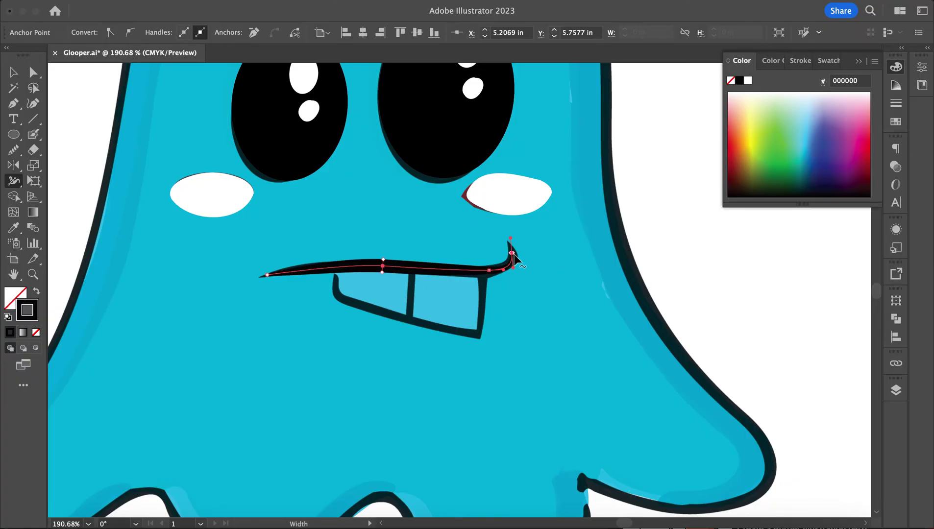
{"action": "scroll", "coordinate": [515, 257], "scroll_direction": "up", "scroll_amount": 5}
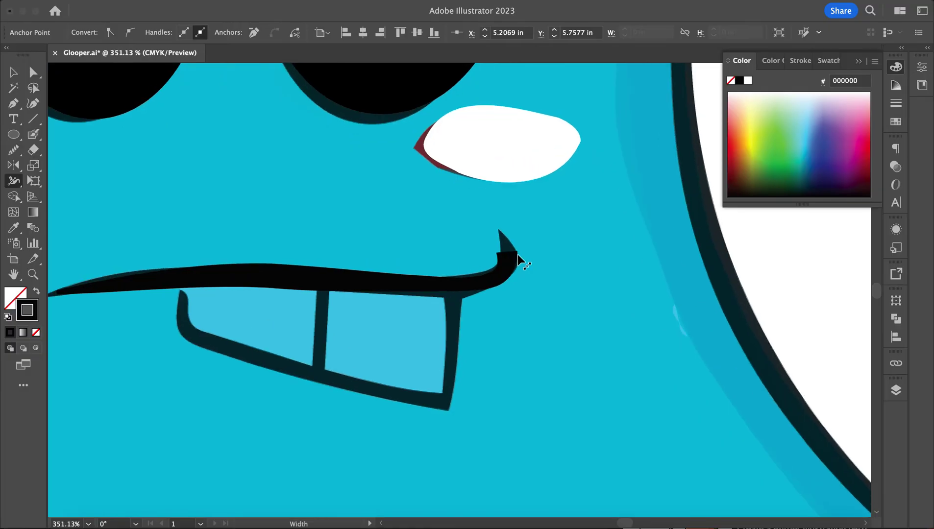
{"action": "left_click_drag", "start_coordinate": [519, 260], "coordinate": [517, 255]}
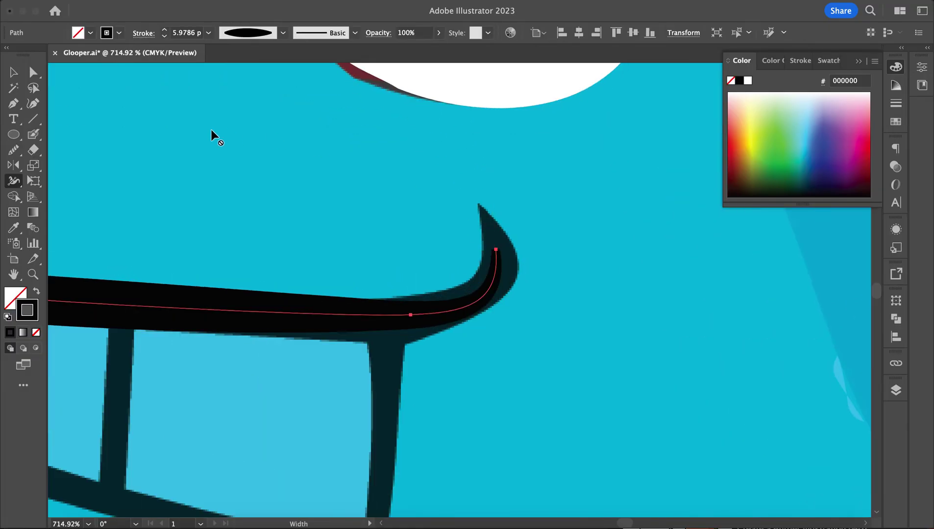
Extend the mouth path from its right endpoint up to the tip of the hook with the Pen tool.
{"action": "left_click", "coordinate": [13, 104]}
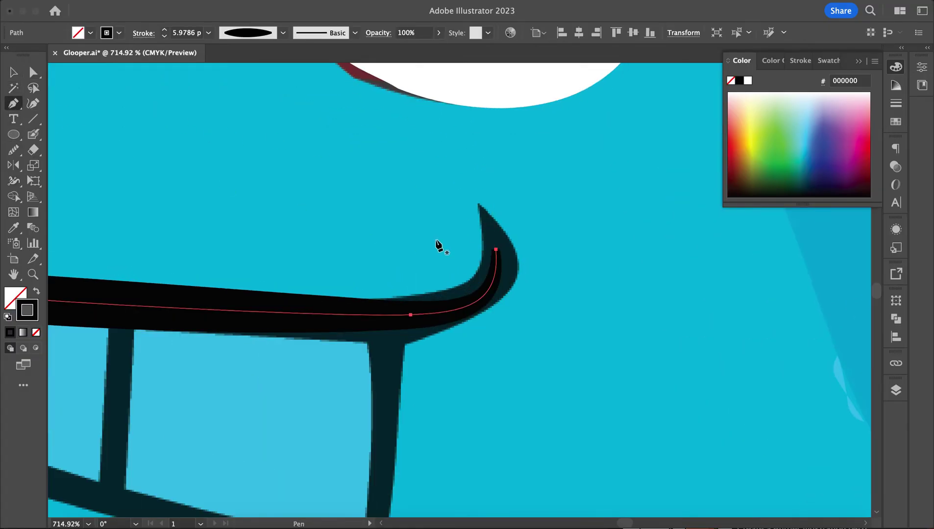
{"action": "left_click", "coordinate": [496, 250]}
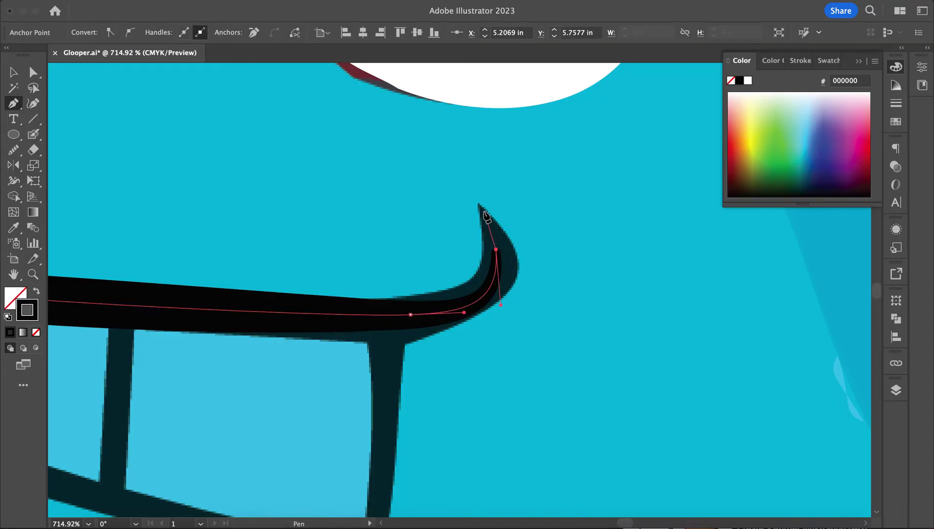
{"action": "left_click", "coordinate": [483, 211]}
{"action": "left_click", "coordinate": [12, 73]}
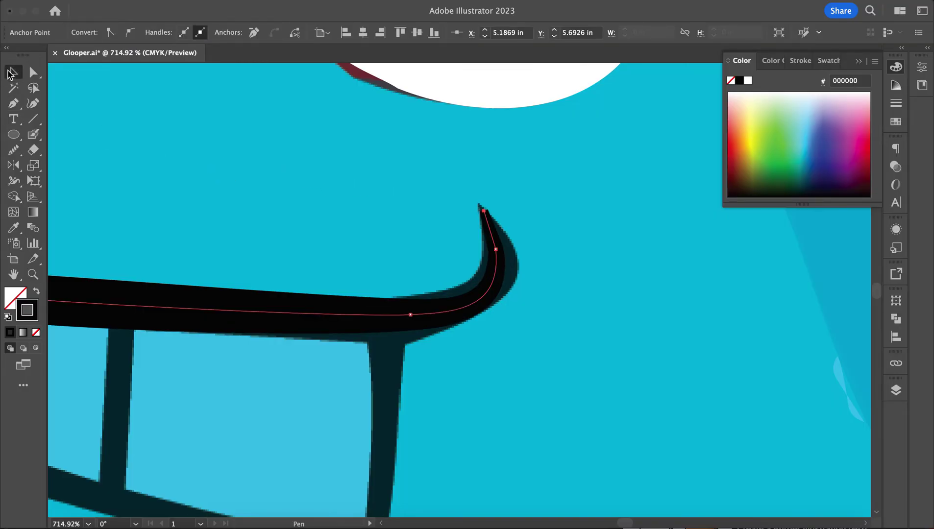
Recolor the upper mouth line's stroke from the Color Picker to bright red (f4193e).
{"action": "left_click", "coordinate": [12, 165]}
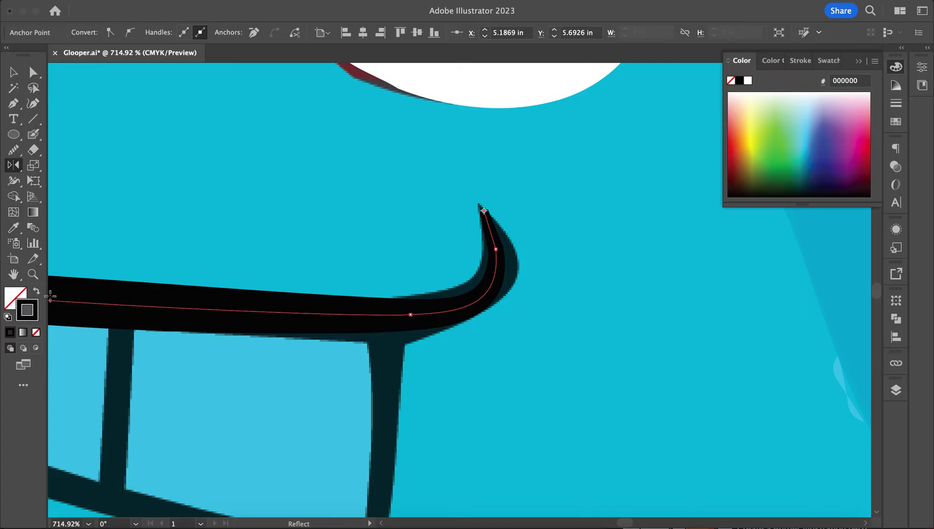
{"action": "double_click", "coordinate": [23, 319]}
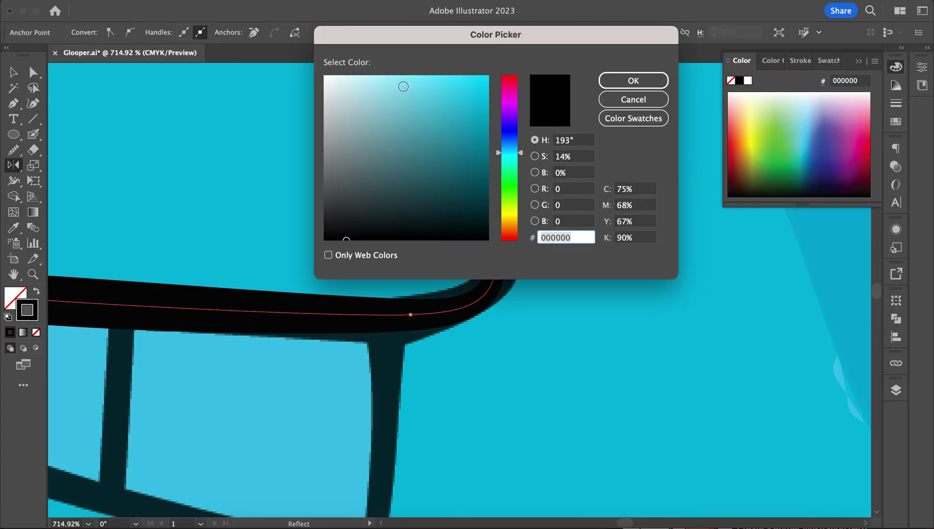
{"action": "left_click", "coordinate": [508, 80]}
{"action": "left_click", "coordinate": [472, 83]}
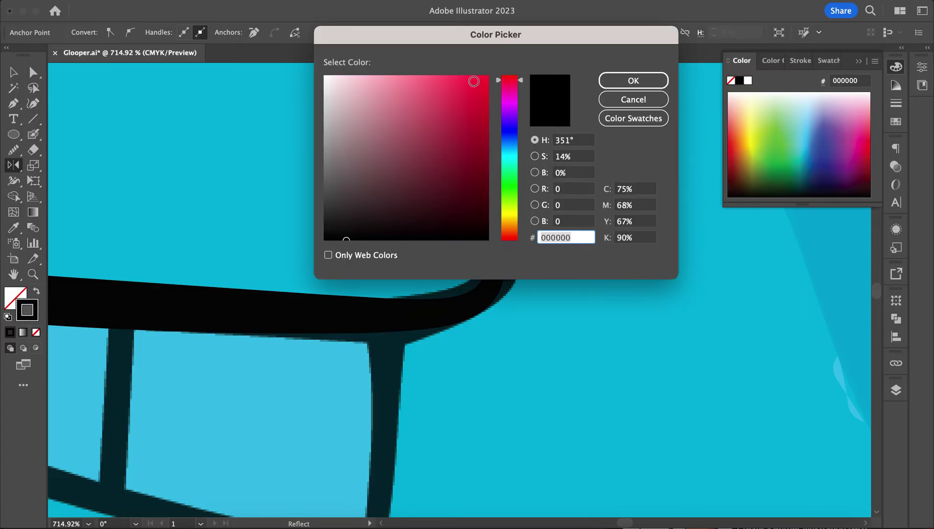
{"action": "left_click", "coordinate": [628, 83]}
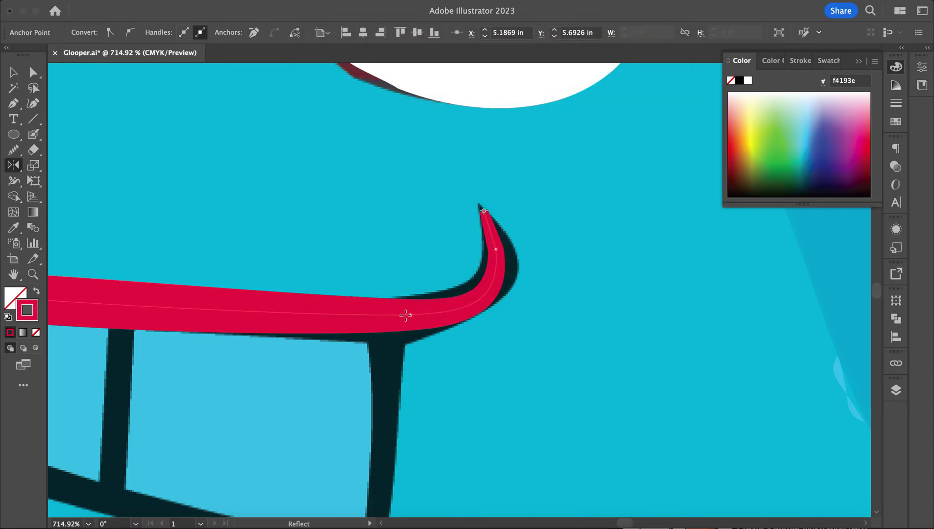
Give the upper mouth line's stroke a round cap.
{"action": "scroll", "coordinate": [293, 331], "scroll_direction": "left", "scroll_amount": 5}
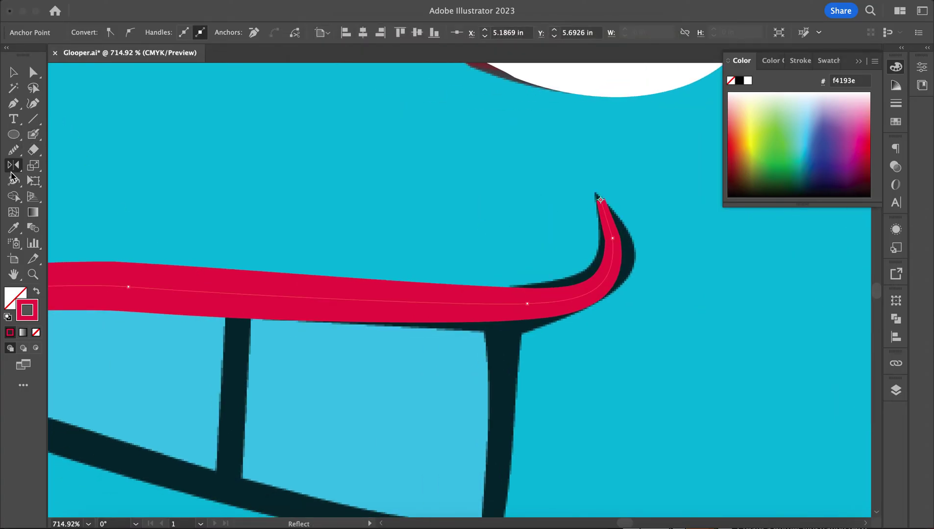
{"action": "left_click", "coordinate": [14, 72]}
{"action": "scroll", "coordinate": [147, 289], "scroll_direction": "down", "scroll_amount": 2}
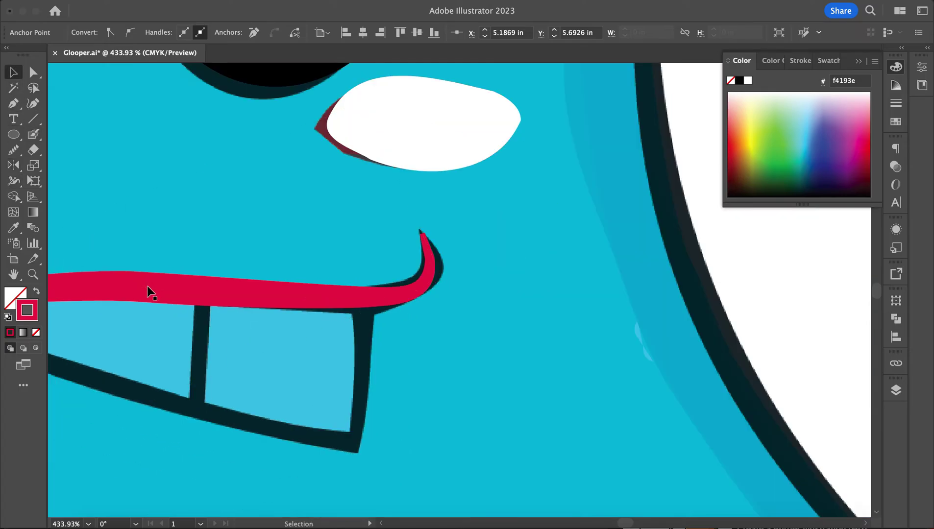
{"action": "left_click", "coordinate": [14, 169]}
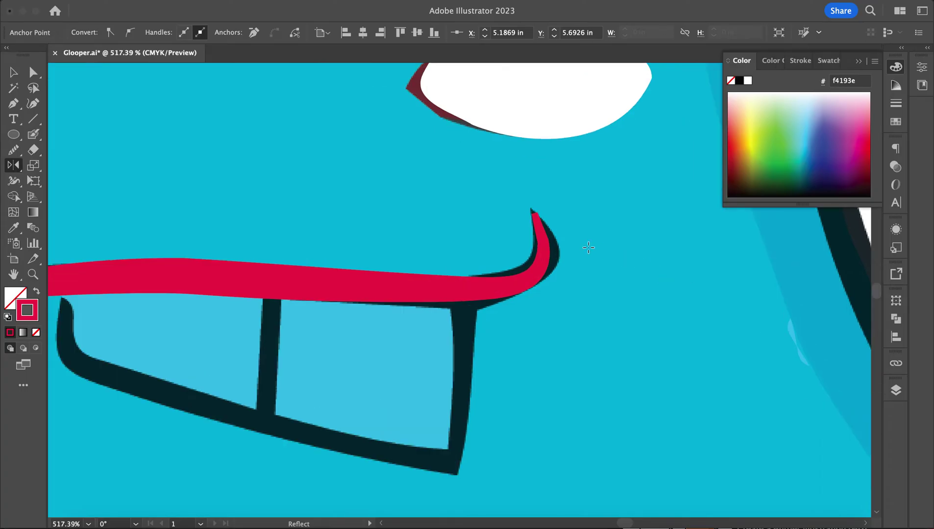
{"action": "scroll", "coordinate": [588, 246], "scroll_direction": "up", "scroll_amount": 3}
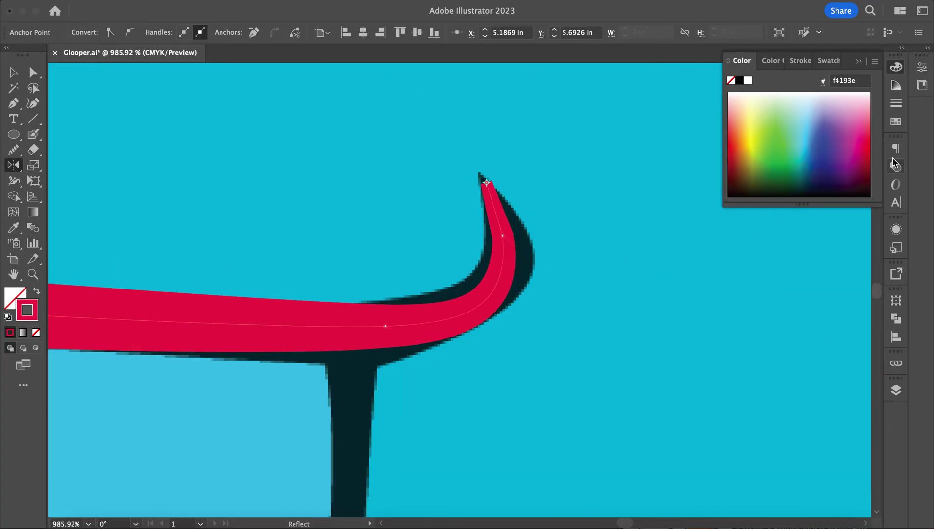
{"action": "left_click", "coordinate": [895, 101]}
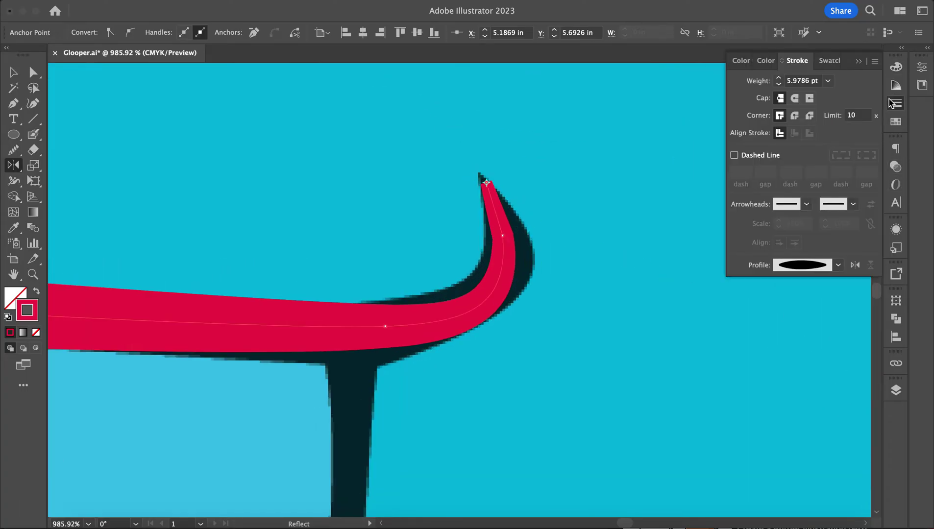
{"action": "left_click", "coordinate": [795, 98]}
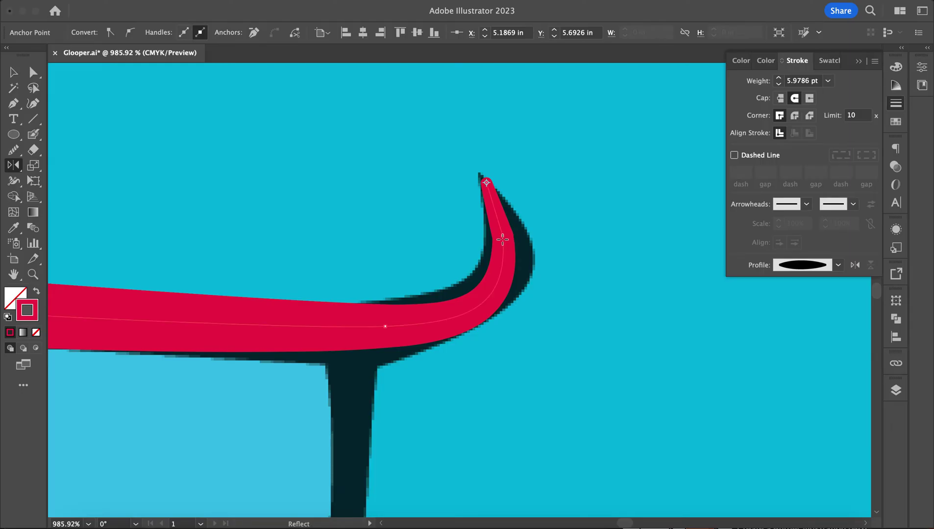
Select the upper mouth line and move its left endpoint outward to the tip of the dark sketch line.
{"action": "left_click", "coordinate": [13, 74]}
{"action": "left_click", "coordinate": [322, 270]}
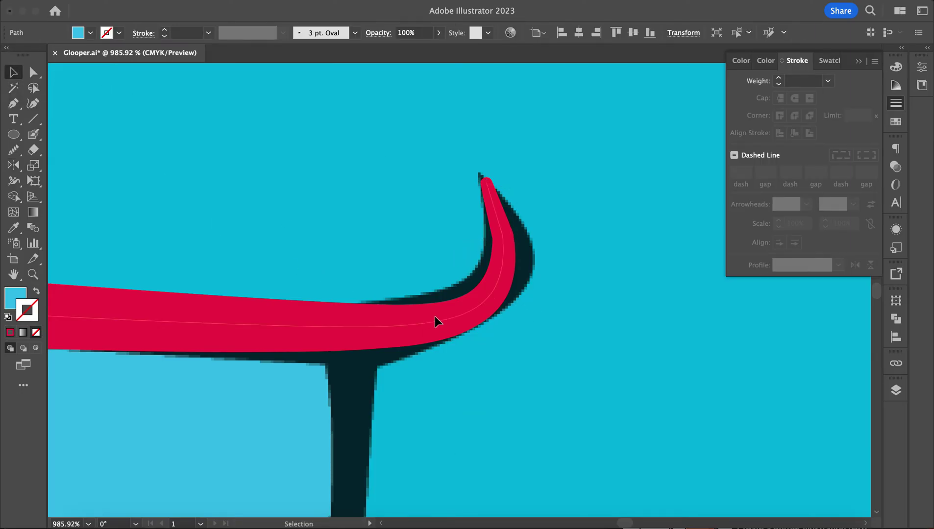
{"action": "left_click", "coordinate": [434, 319]}
{"action": "scroll", "coordinate": [425, 323], "scroll_direction": "down", "scroll_amount": 3}
{"action": "scroll", "coordinate": [304, 316], "scroll_direction": "left", "scroll_amount": 5}
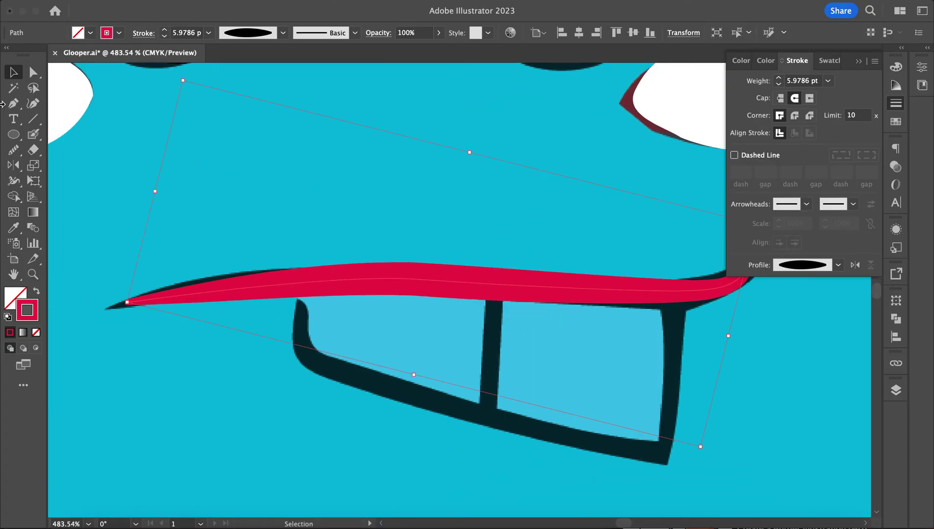
{"action": "left_click", "coordinate": [34, 73]}
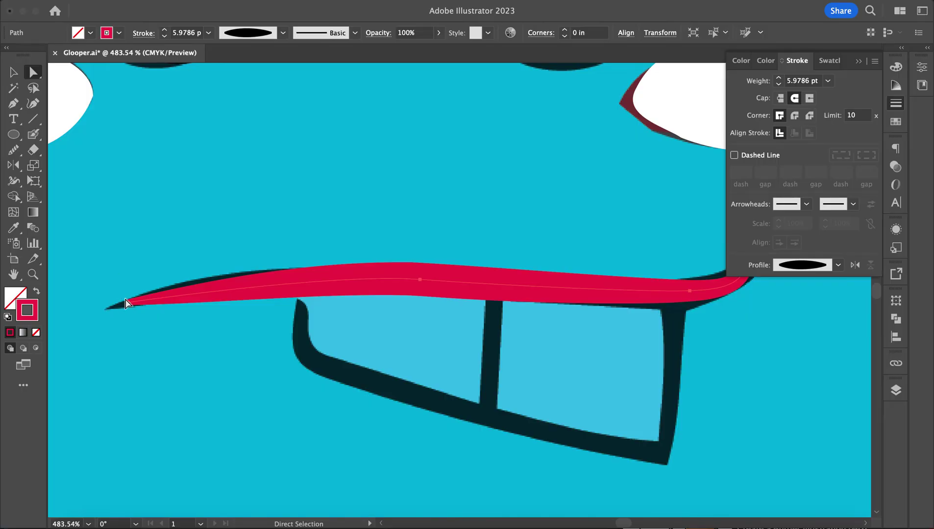
{"action": "left_click_drag", "start_coordinate": [126, 303], "coordinate": [108, 305]}
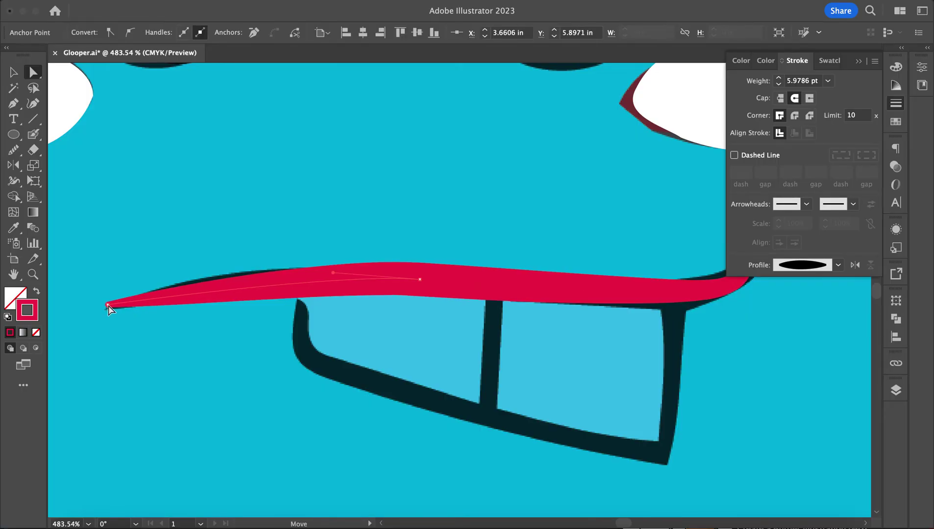
{"action": "left_click", "coordinate": [12, 167]}
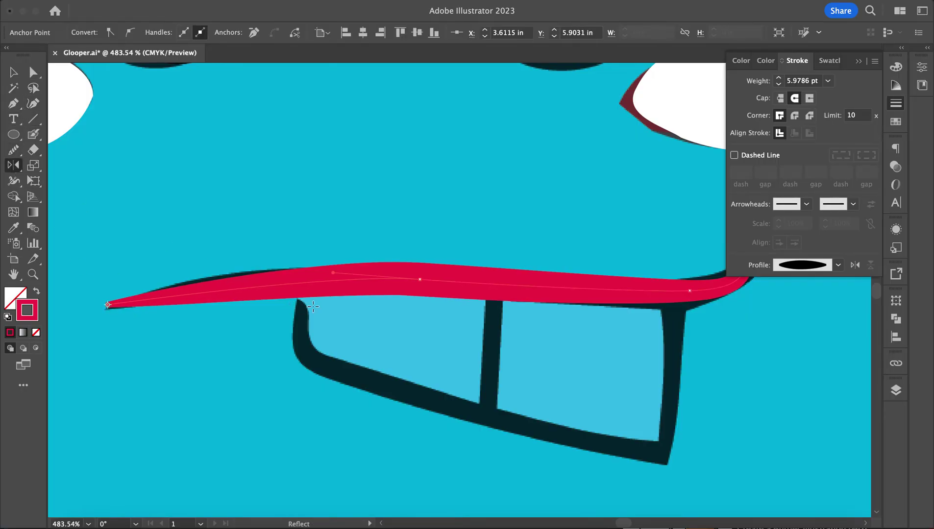
{"action": "scroll", "coordinate": [279, 286], "scroll_direction": "up", "scroll_amount": 5}
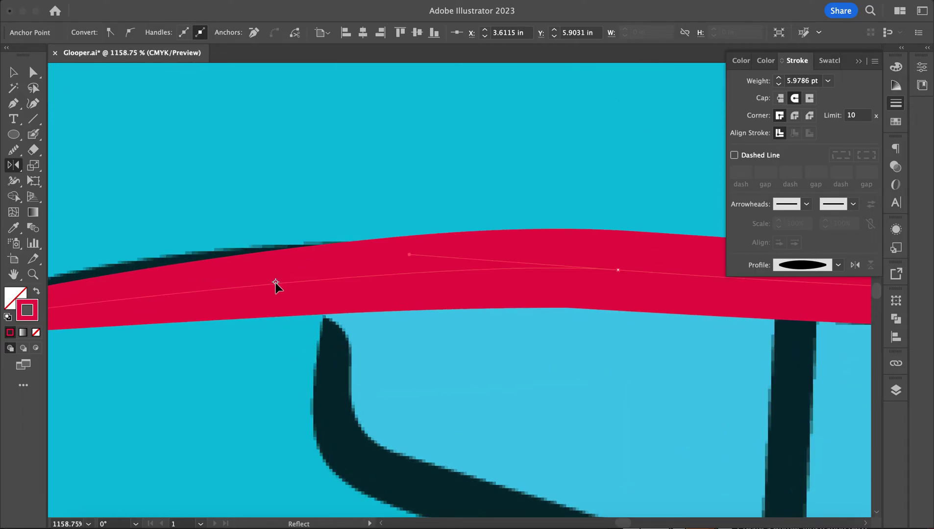
{"action": "left_click", "coordinate": [274, 304]}
{"action": "left_click_drag", "start_coordinate": [272, 285], "coordinate": [383, 283]}
{"action": "mouse_move", "coordinate": [327, 282]}
{"action": "left_mouse_down"}
{"action": "mouse_move", "coordinate": [323, 238]}
{"action": "mouse_move", "coordinate": [360, 256]}
{"action": "left_mouse_up"}
{"action": "scroll", "coordinate": [290, 259], "scroll_direction": "down", "scroll_amount": 5}
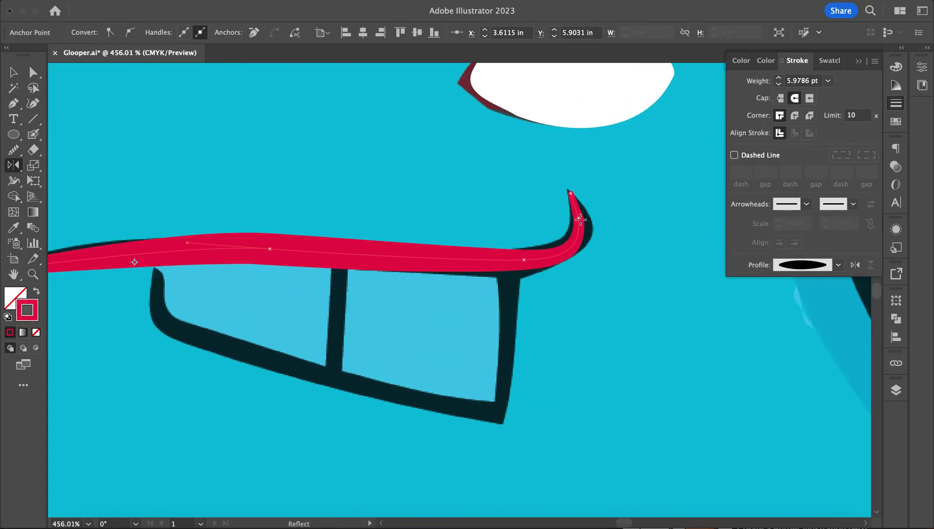
{"action": "mouse_move", "coordinate": [579, 219]}
{"action": "left_mouse_down"}
{"action": "mouse_move", "coordinate": [592, 218]}
{"action": "mouse_move", "coordinate": [580, 216]}
{"action": "left_mouse_up"}
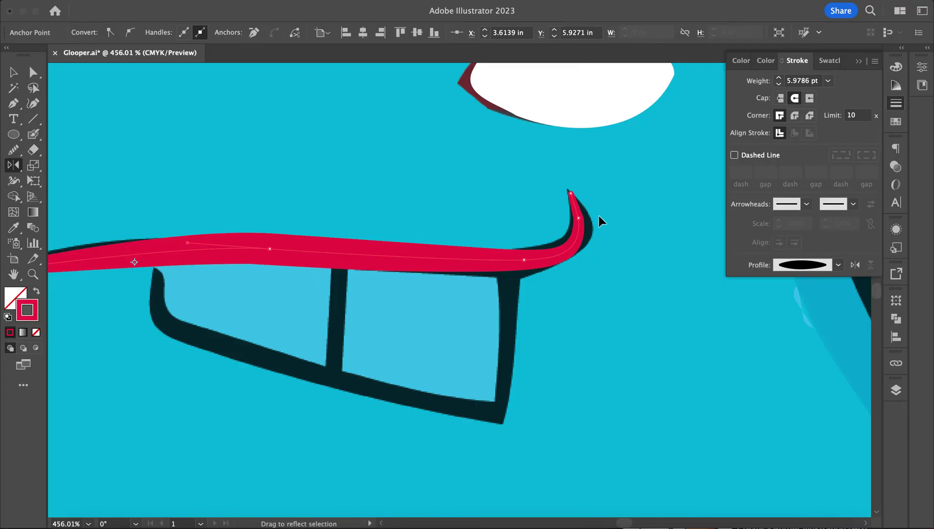
{"action": "scroll", "coordinate": [578, 232], "scroll_direction": "up", "scroll_amount": 4}
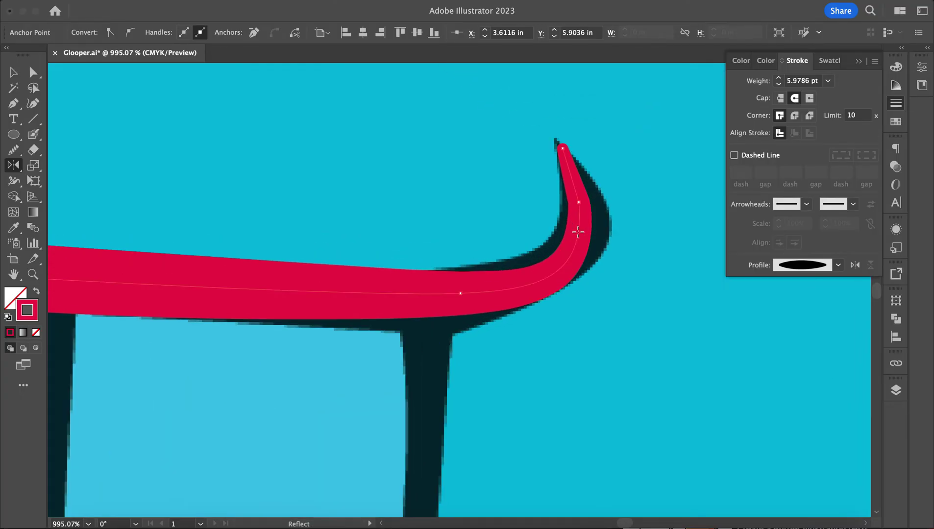
{"action": "left_click", "coordinate": [579, 201]}
{"action": "left_click", "coordinate": [14, 72]}
{"action": "scroll", "coordinate": [311, 261], "scroll_direction": "down", "scroll_amount": 3}
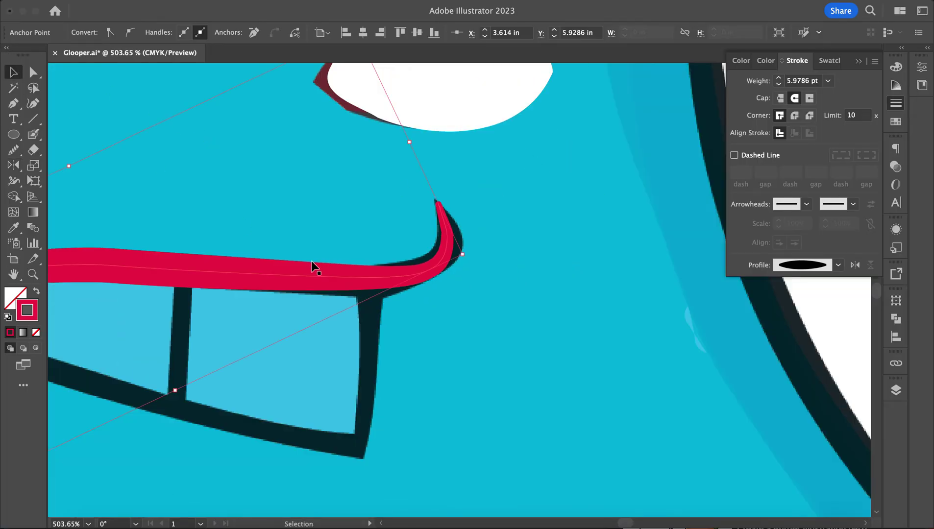
Trace the lower mouth outline with the Pen tool from its upper-left tip, around the corner and along the bottom to the tooth divider.
{"action": "left_click", "coordinate": [15, 105]}
{"action": "left_click", "coordinate": [198, 246]}
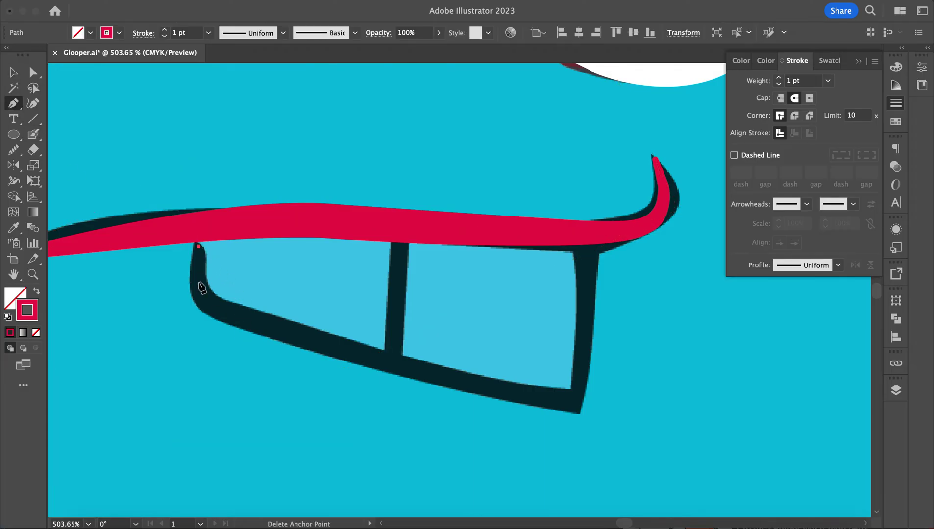
{"action": "left_click_drag", "start_coordinate": [224, 321], "coordinate": [224, 322]}
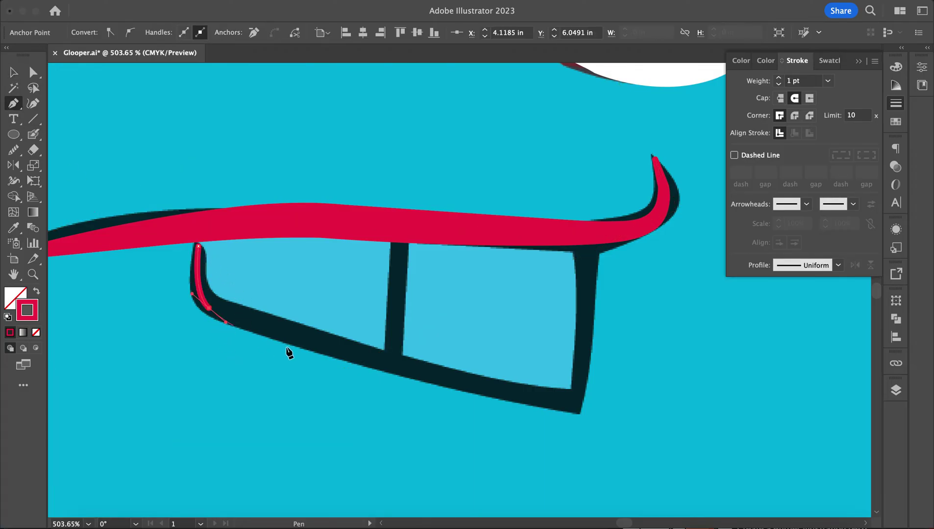
{"action": "left_click_drag", "start_coordinate": [356, 353], "coordinate": [552, 402]}
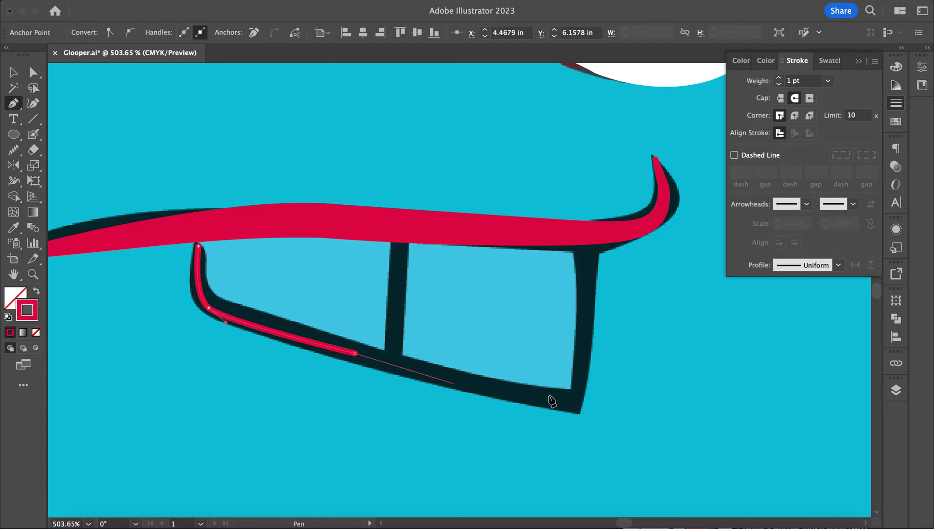
{"action": "left_click", "coordinate": [578, 403]}
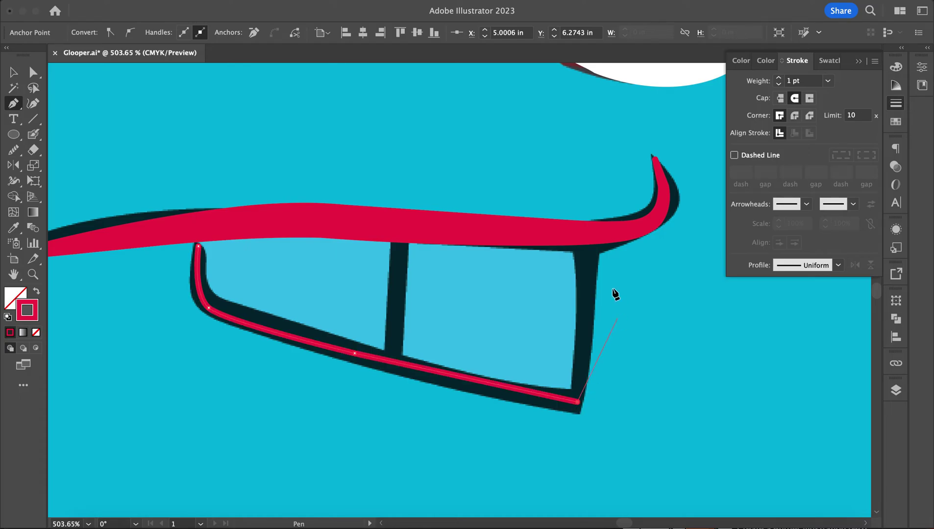
{"action": "left_click_drag", "start_coordinate": [593, 262], "coordinate": [594, 152]}
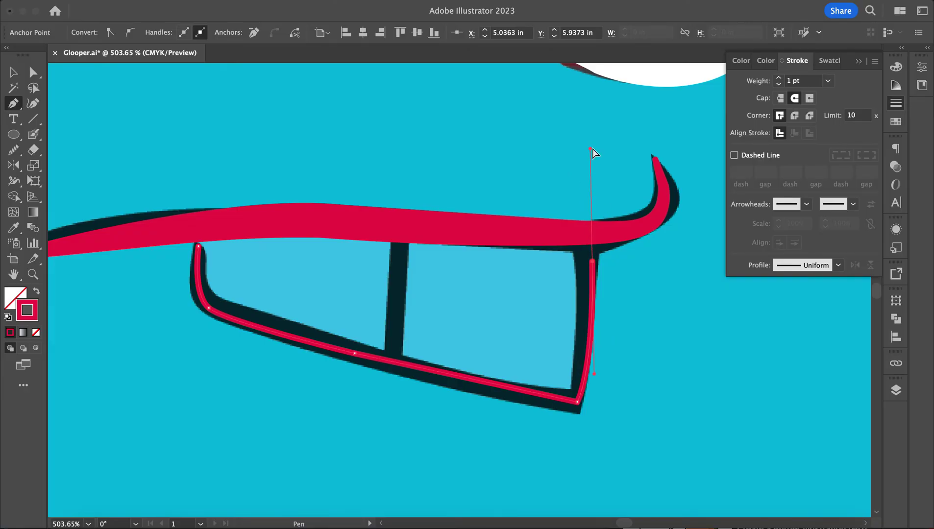
{"action": "key", "text": "super+z"}
{"action": "key", "text": "super+z"}
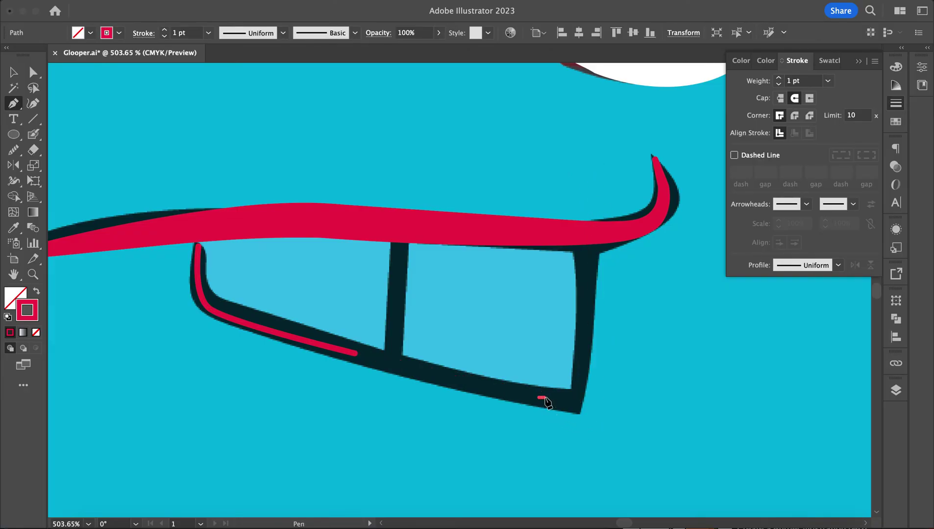
{"action": "key", "text": "super+z"}
Continue the lower mouth path along the bottom, round its lower-right corner and run it up the right side to the upper mouth line.
{"action": "left_click", "coordinate": [356, 353]}
{"action": "left_click_drag", "start_coordinate": [565, 402], "coordinate": [572, 401]}
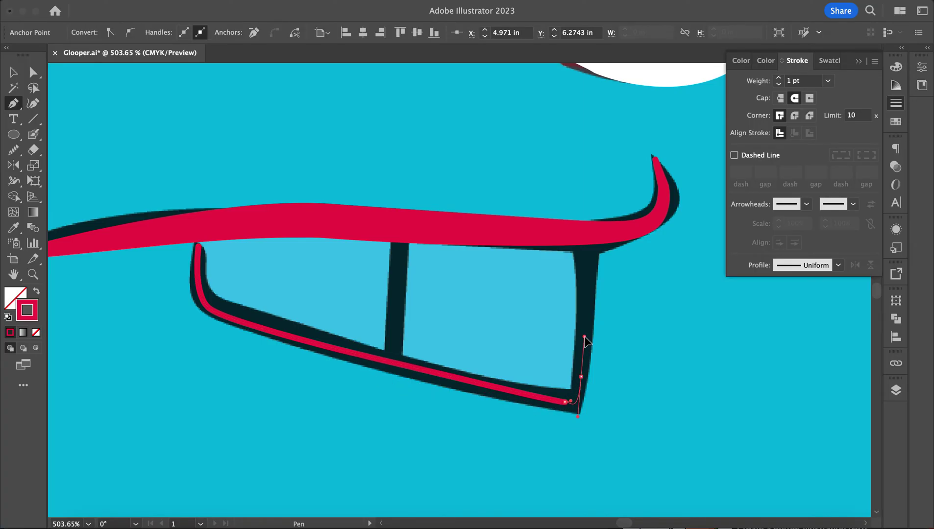
{"action": "left_click_drag", "start_coordinate": [585, 337], "coordinate": [582, 345]}
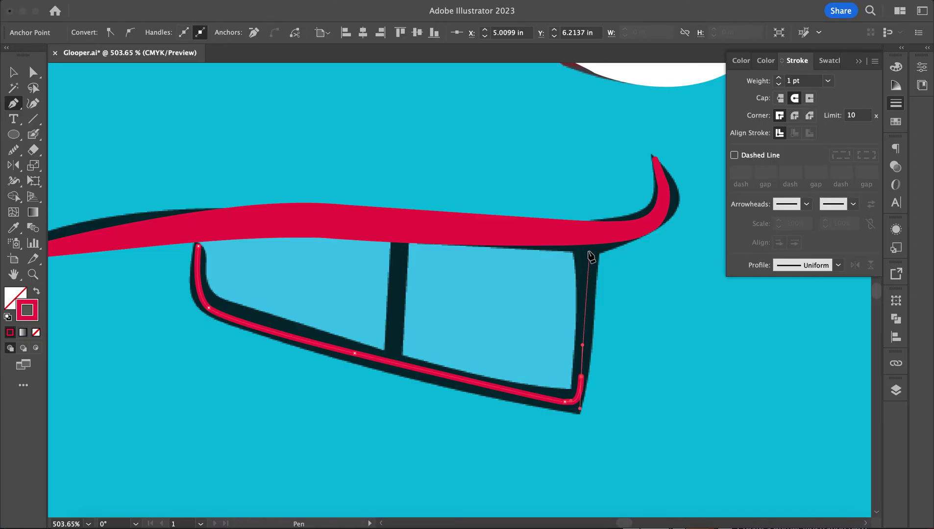
{"action": "left_click_drag", "start_coordinate": [584, 239], "coordinate": [299, 160]}
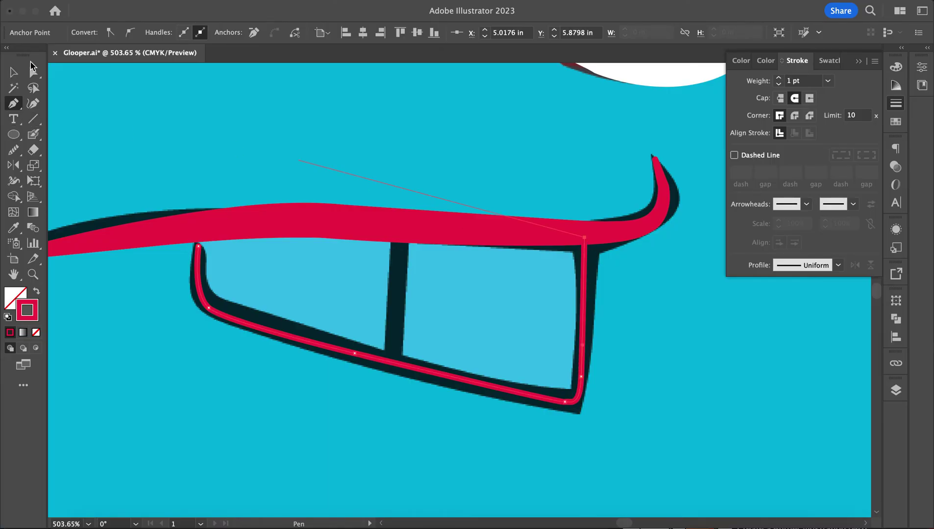
{"action": "left_click", "coordinate": [14, 74]}
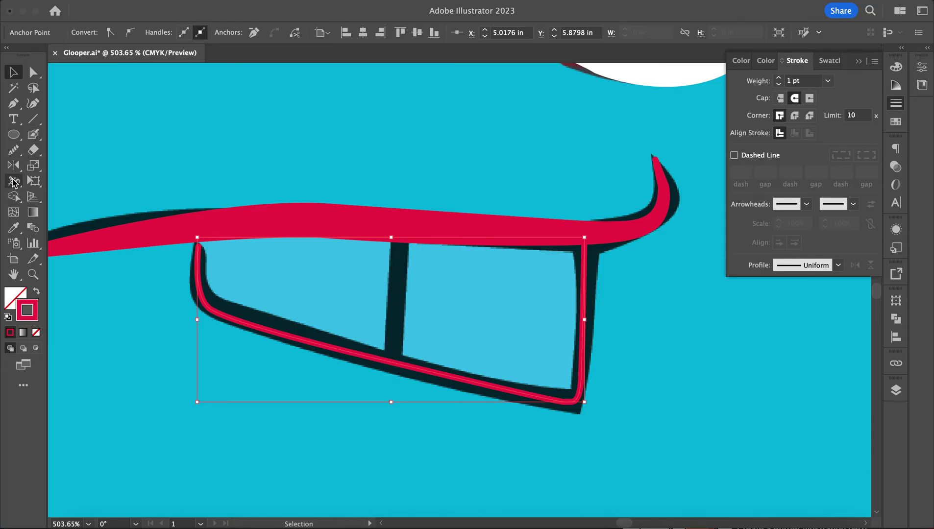
{"action": "left_click", "coordinate": [13, 165]}
{"action": "scroll", "coordinate": [222, 319], "scroll_direction": "up", "scroll_amount": 3}
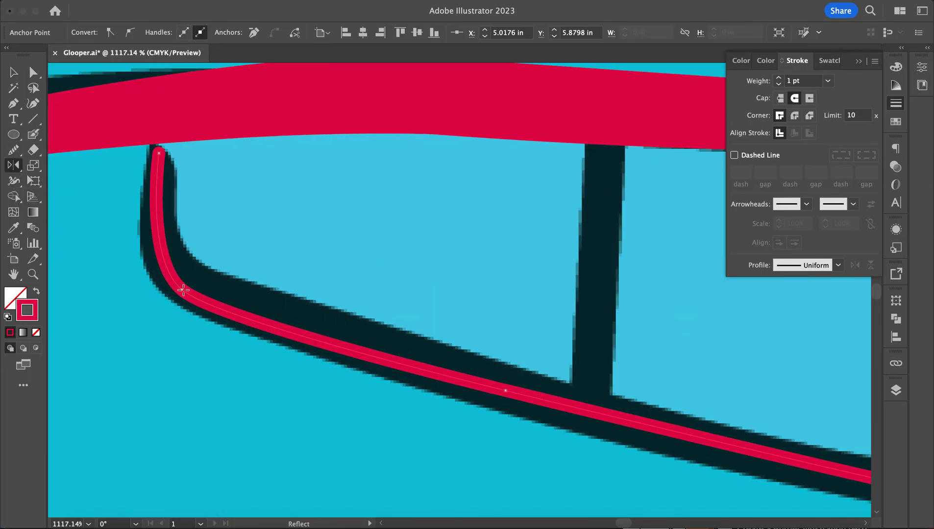
{"action": "left_click", "coordinate": [269, 326]}
{"action": "left_click_drag", "start_coordinate": [271, 327], "coordinate": [265, 336]}
{"action": "left_click_drag", "start_coordinate": [505, 393], "coordinate": [472, 398]}
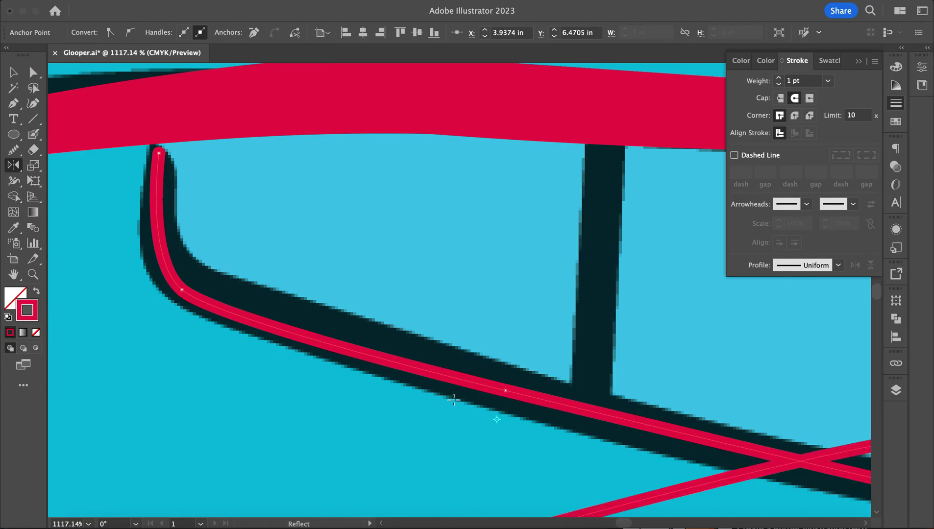
{"action": "scroll", "coordinate": [417, 377], "scroll_direction": "down", "scroll_amount": 4}
{"action": "left_click_drag", "start_coordinate": [417, 377], "coordinate": [665, 367]}
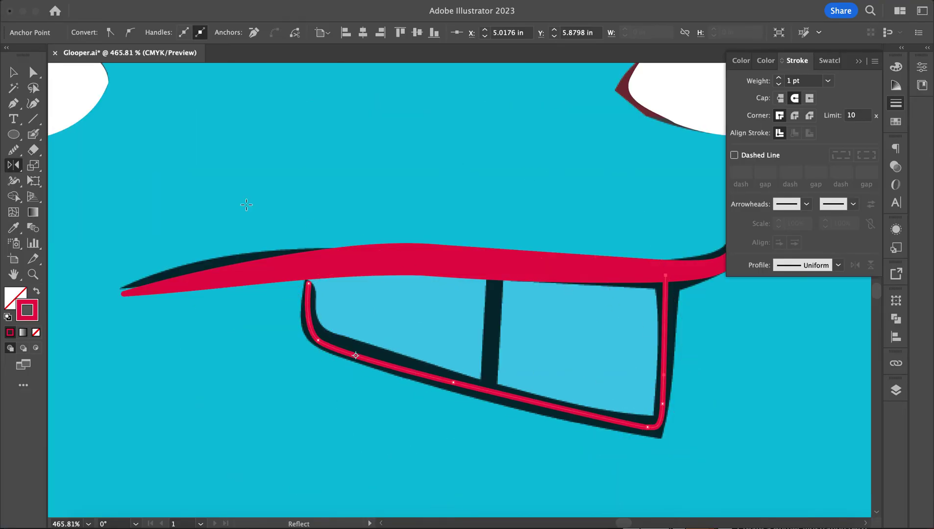
Widen the lower mouth outline with the Width tool along its bottom edge, at the lower-right corner and near the top of its right side.
{"action": "left_click", "coordinate": [18, 166]}
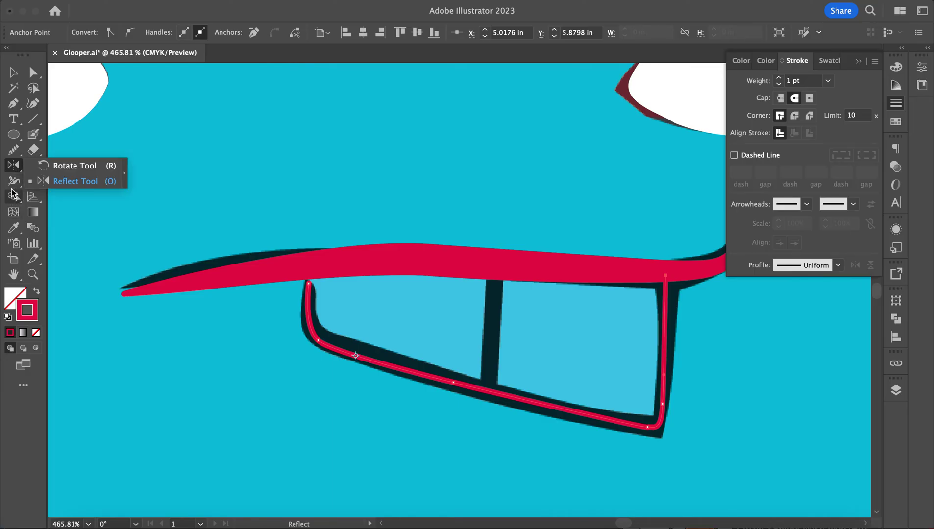
{"action": "left_click", "coordinate": [12, 184]}
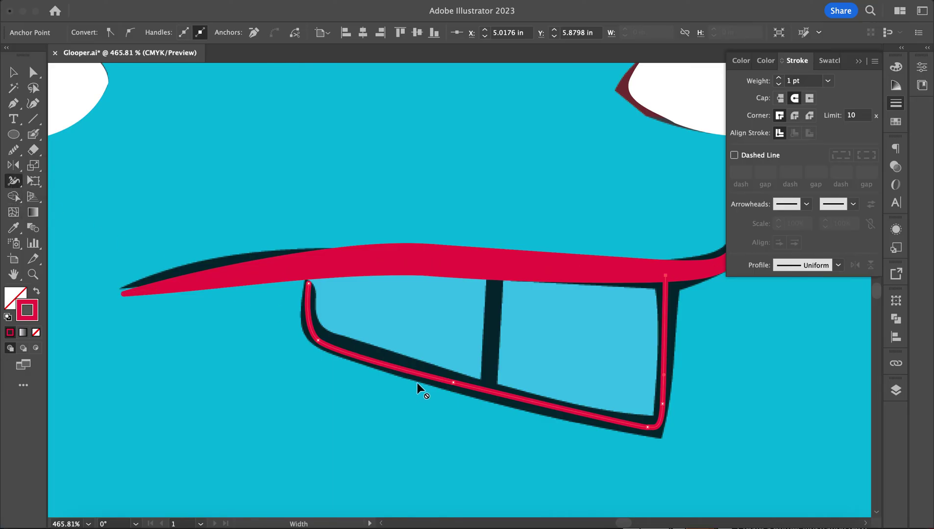
{"action": "scroll", "coordinate": [417, 383], "scroll_direction": "up", "scroll_amount": 3}
{"action": "left_click_drag", "start_coordinate": [428, 367], "coordinate": [433, 345]}
{"action": "scroll", "coordinate": [449, 329], "scroll_direction": "right", "scroll_amount": 10}
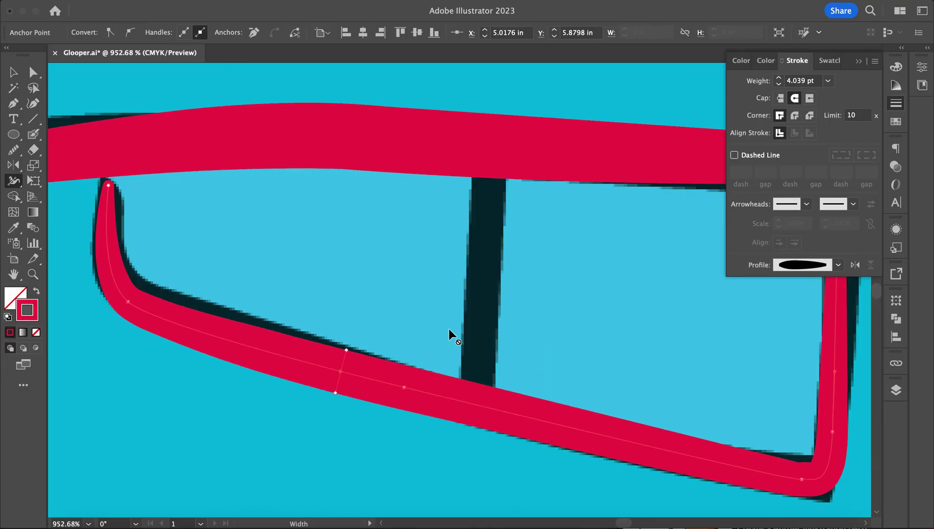
{"action": "left_click_drag", "start_coordinate": [462, 437], "coordinate": [476, 445]}
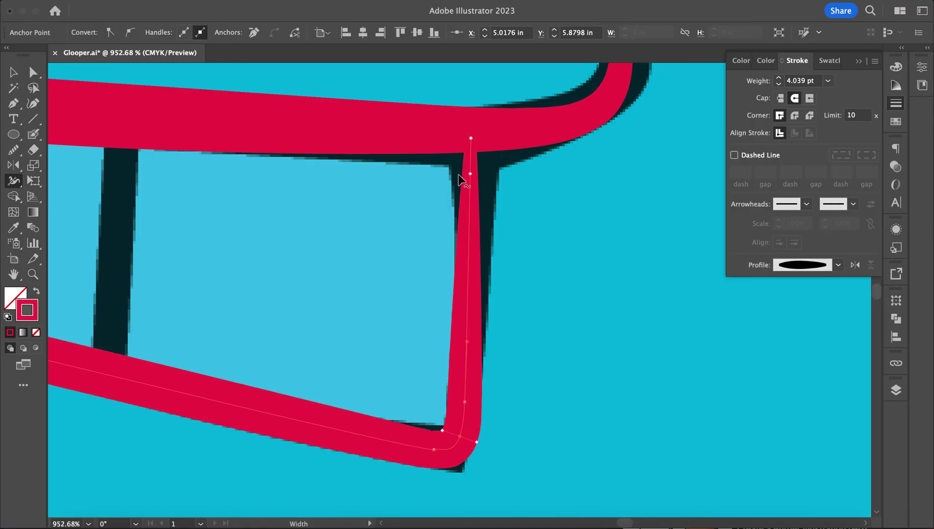
{"action": "mouse_move", "coordinate": [469, 180]}
{"action": "left_mouse_down"}
{"action": "mouse_move", "coordinate": [455, 179]}
{"action": "mouse_move", "coordinate": [480, 180]}
{"action": "left_mouse_up"}
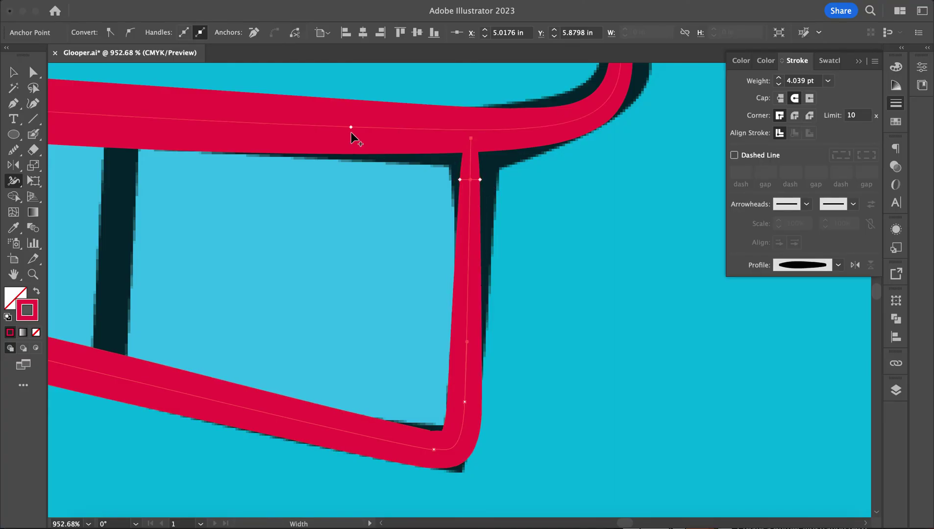
Widen the upper mouth line with the Width tool above the right tooth and at the curl on its right end.
{"action": "left_click_drag", "start_coordinate": [351, 132], "coordinate": [351, 161]}
{"action": "scroll", "coordinate": [545, 191], "scroll_direction": "up", "scroll_amount": 4}
{"action": "scroll", "coordinate": [544, 191], "scroll_direction": "right", "scroll_amount": 4}
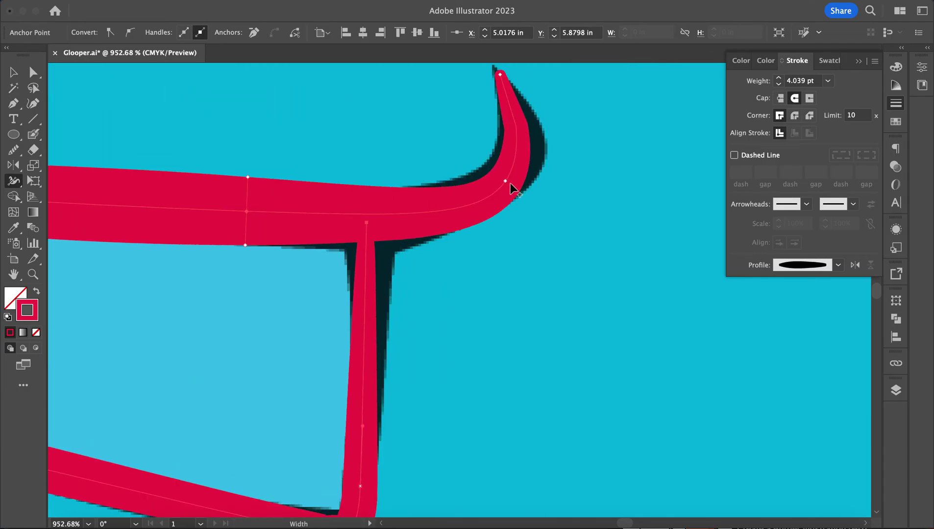
{"action": "left_click_drag", "start_coordinate": [508, 182], "coordinate": [532, 184]}
{"action": "scroll", "coordinate": [533, 183], "scroll_direction": "up", "scroll_amount": 4}
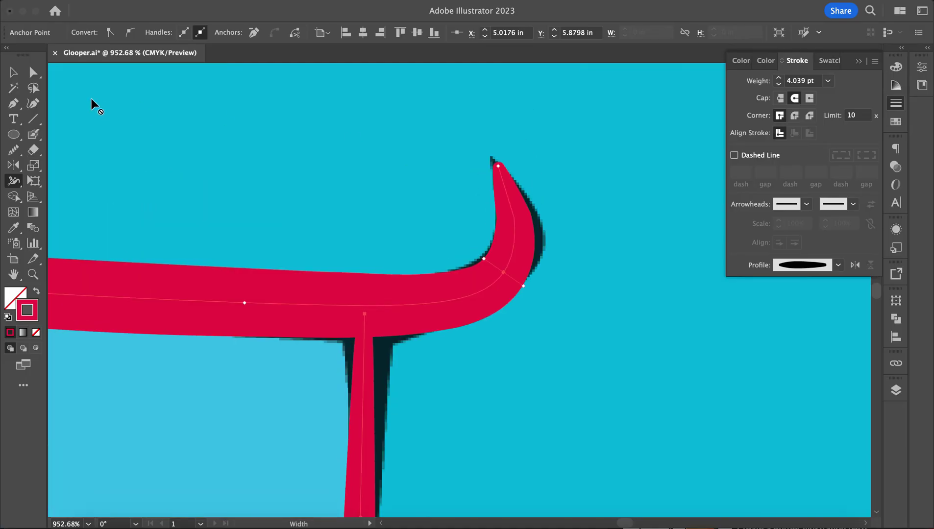
{"action": "left_click", "coordinate": [12, 72]}
Draw the tooth divider with the Pen tool as a straight line from the upper mouth line down to the lower outline.
{"action": "scroll", "coordinate": [303, 317], "scroll_direction": "down", "scroll_amount": 3}
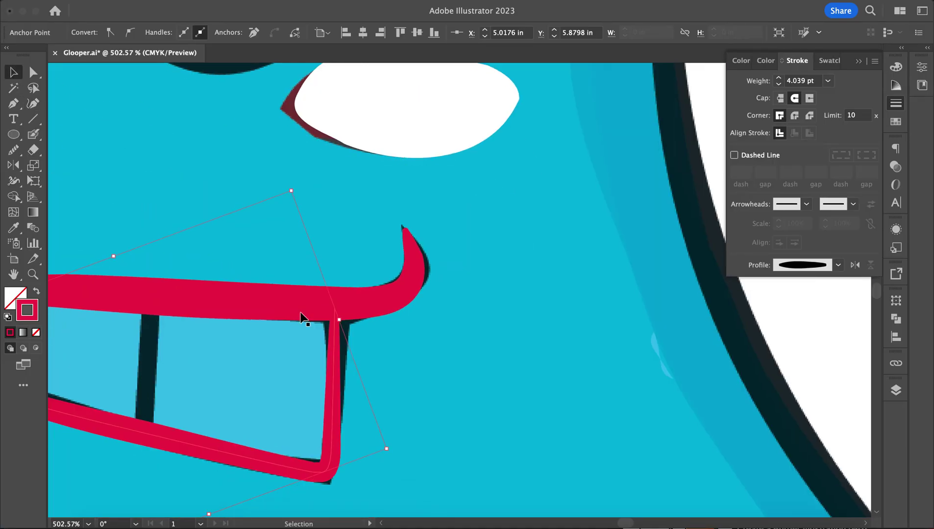
{"action": "scroll", "coordinate": [233, 263], "scroll_direction": "left", "scroll_amount": 5}
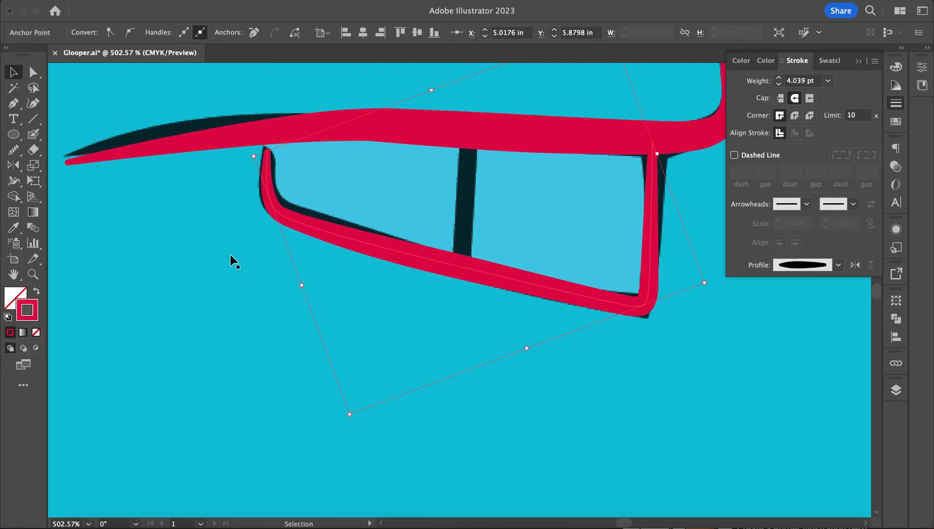
{"action": "left_click", "coordinate": [14, 103]}
{"action": "left_click", "coordinate": [361, 153]}
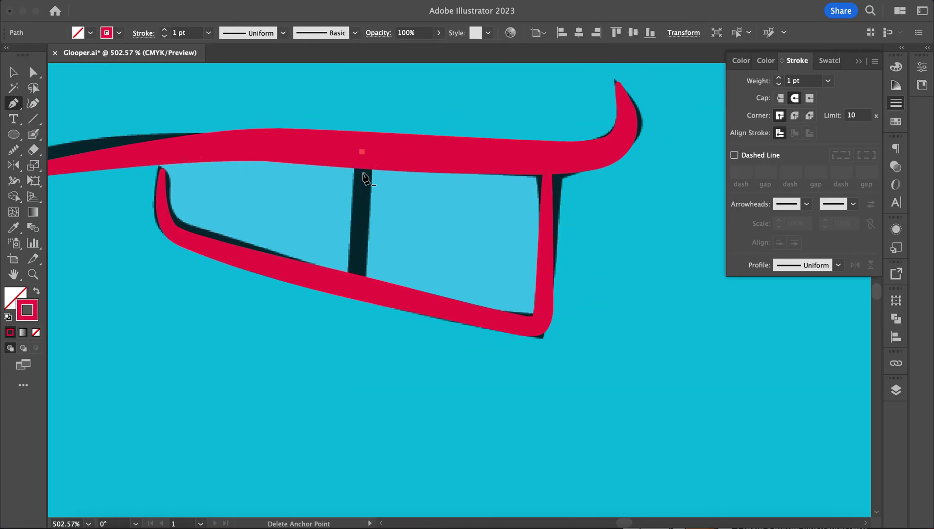
{"action": "left_click", "coordinate": [355, 284]}
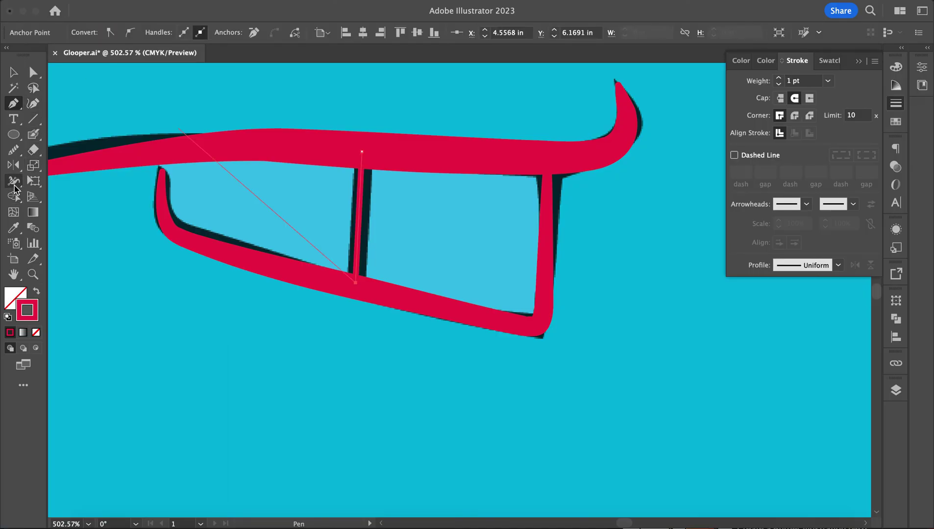
Widen the tooth divider's stroke at its middle and lower end, and stretch the divider slightly wider.
{"action": "left_click", "coordinate": [13, 181]}
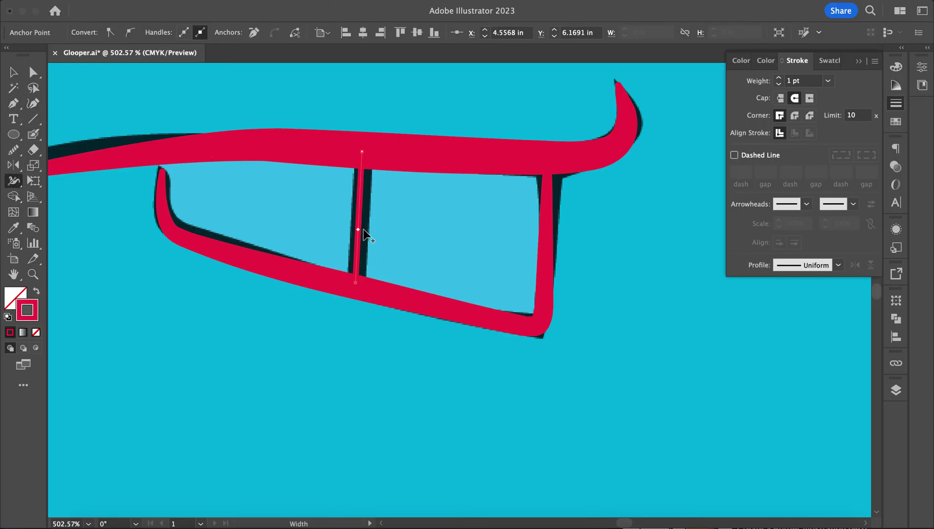
{"action": "left_click_drag", "start_coordinate": [359, 229], "coordinate": [372, 230]}
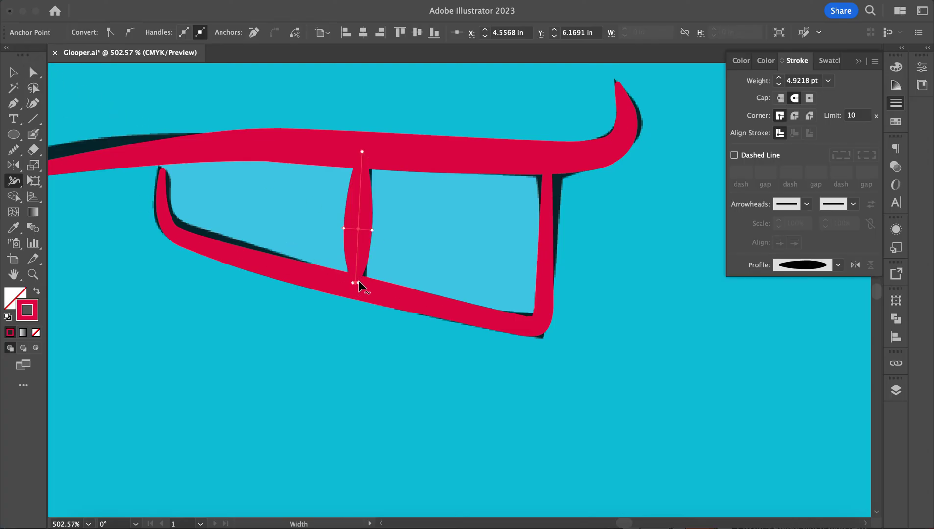
{"action": "left_click_drag", "start_coordinate": [358, 282], "coordinate": [372, 284]}
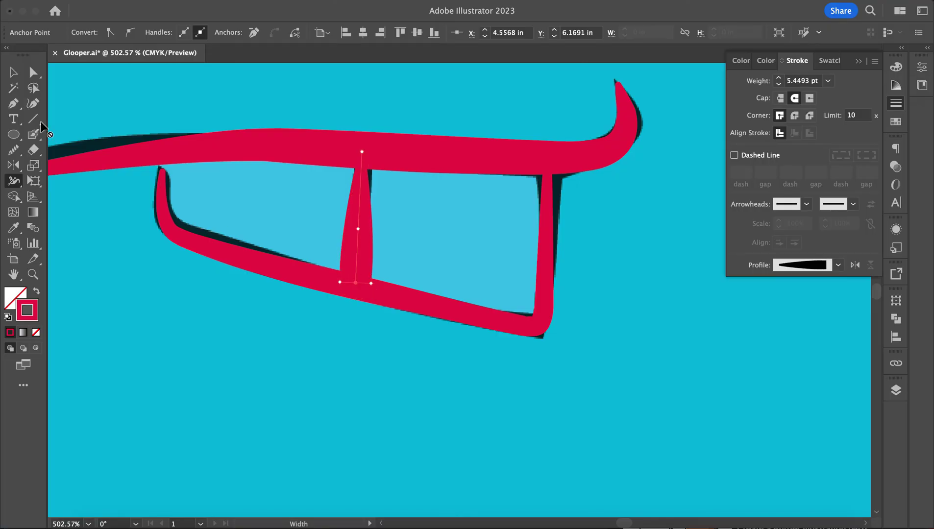
{"action": "key", "text": "v"}
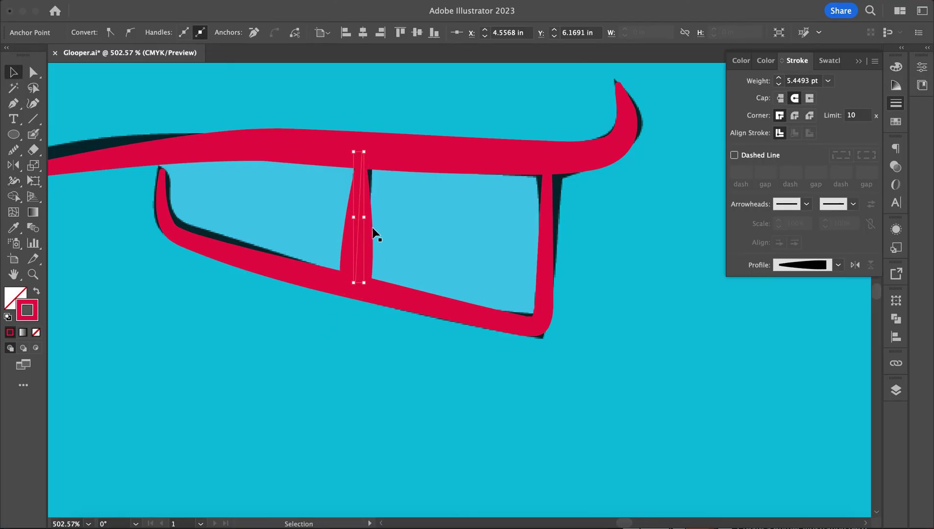
{"action": "left_click_drag", "start_coordinate": [367, 218], "coordinate": [371, 217]}
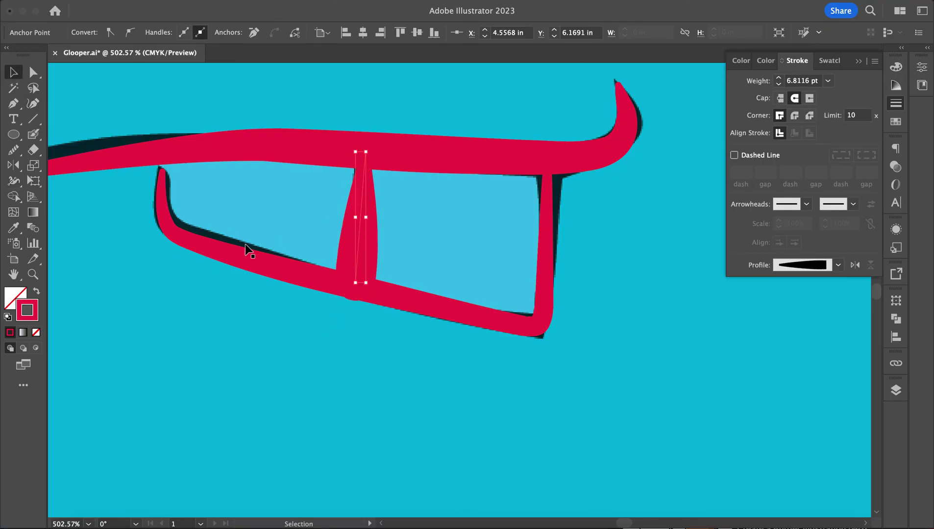
{"action": "left_click", "coordinate": [242, 378]}
Hide the LOCKED layer containing the reference sketch.
{"action": "scroll", "coordinate": [234, 377], "scroll_direction": "down", "scroll_amount": 3, "text": "alt"}
{"action": "scroll", "coordinate": [319, 378], "scroll_direction": "down", "scroll_amount": 3, "text": "alt"}
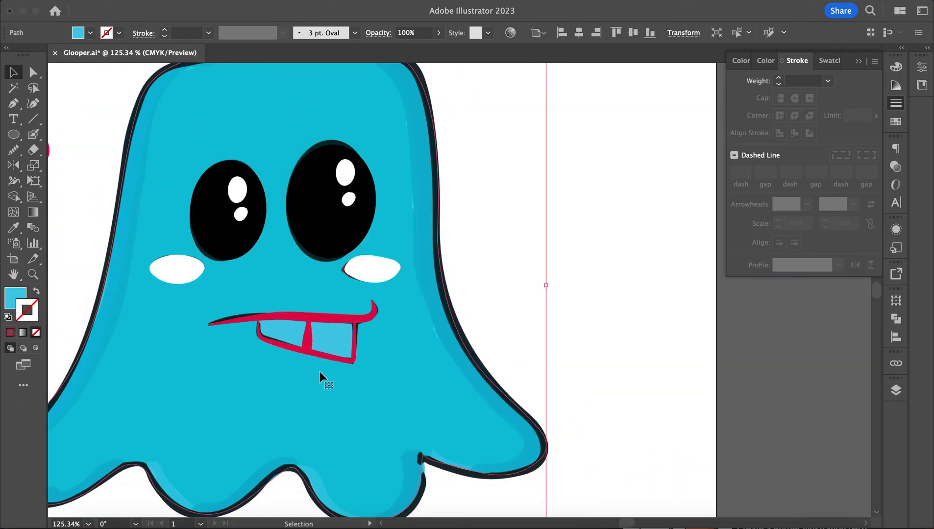
{"action": "scroll", "coordinate": [272, 382], "scroll_direction": "left", "scroll_amount": 4}
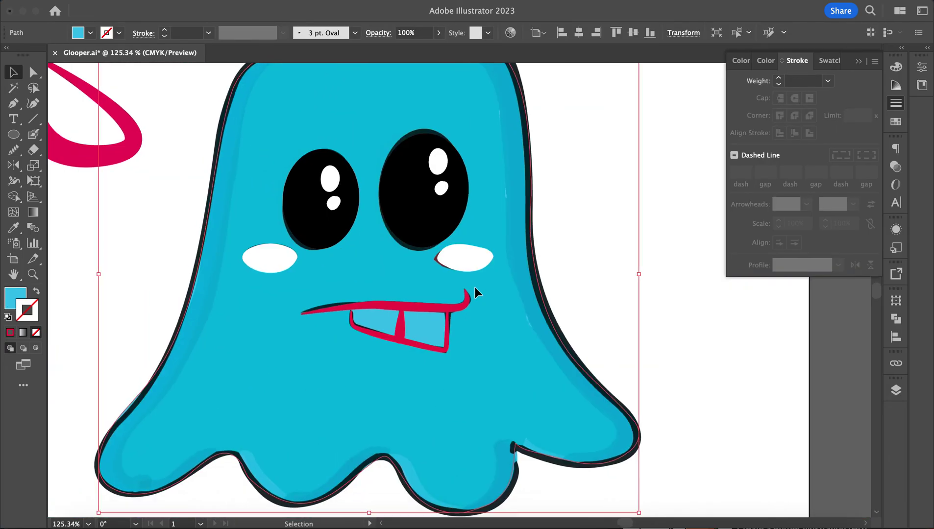
{"action": "scroll", "coordinate": [207, 218], "scroll_direction": "down", "scroll_amount": 3, "text": "alt"}
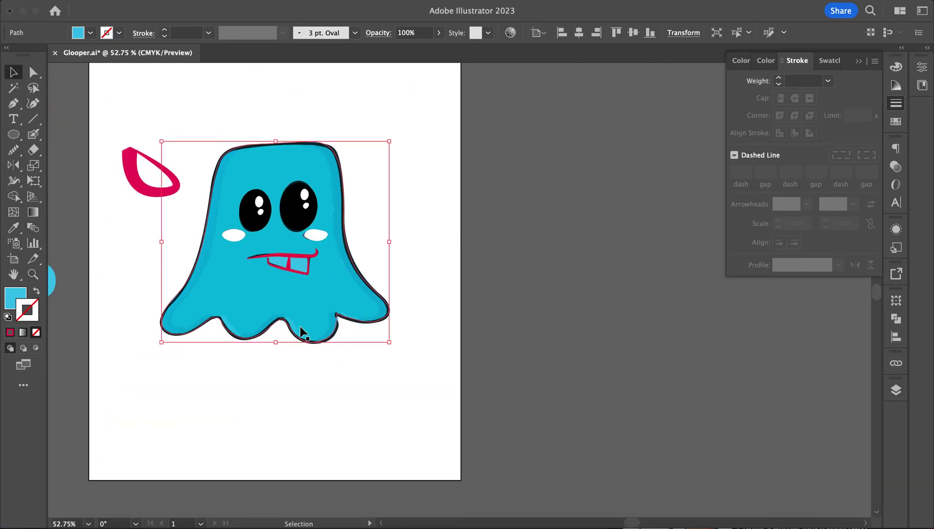
{"action": "left_click", "coordinate": [896, 390]}
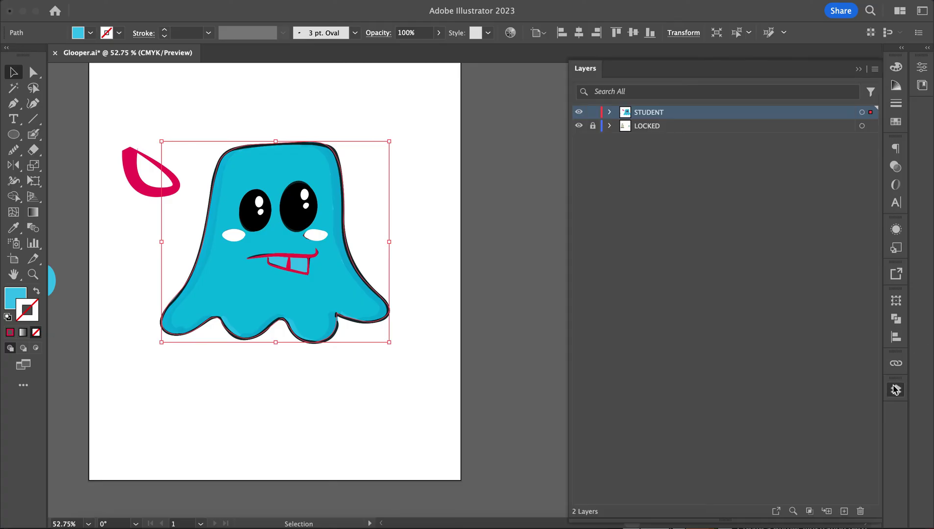
{"action": "left_click", "coordinate": [579, 126]}
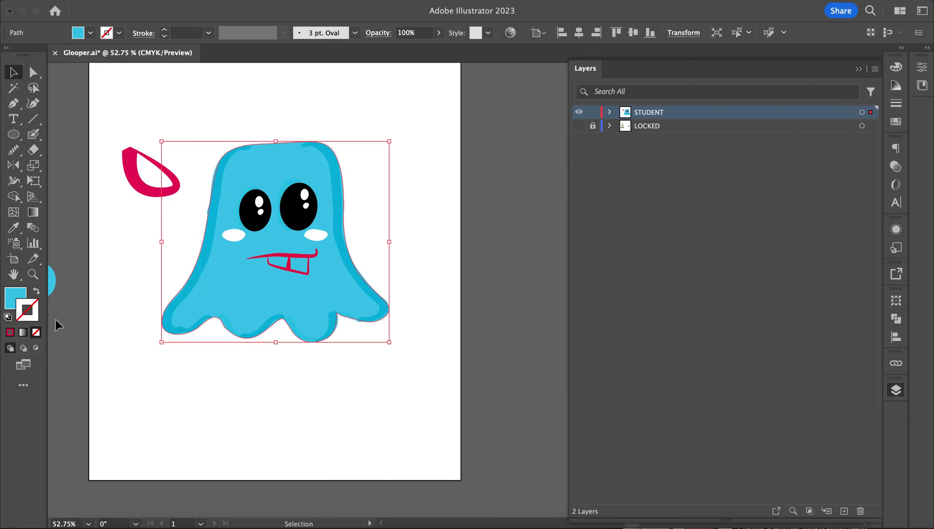
{"action": "double_click", "coordinate": [33, 311]}
{"action": "left_click_drag", "start_coordinate": [434, 224], "coordinate": [512, 263]}
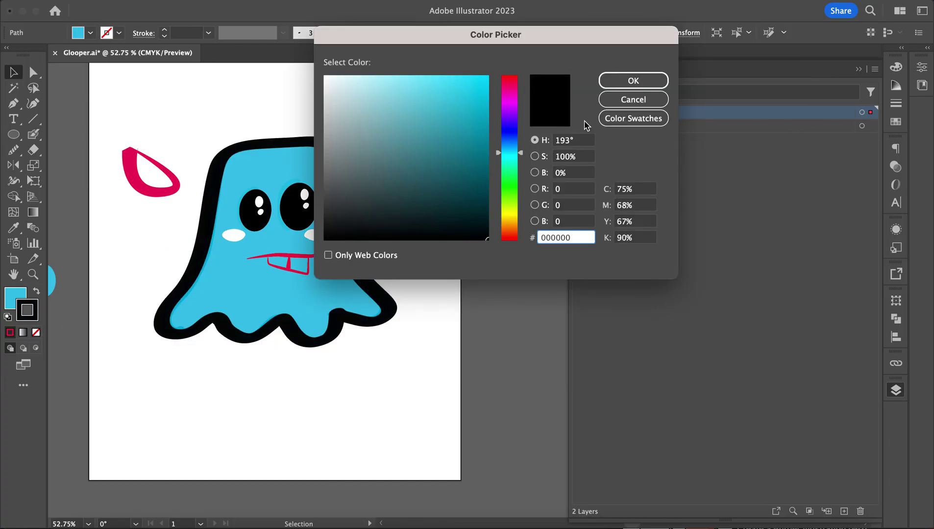
{"action": "left_click", "coordinate": [632, 80]}
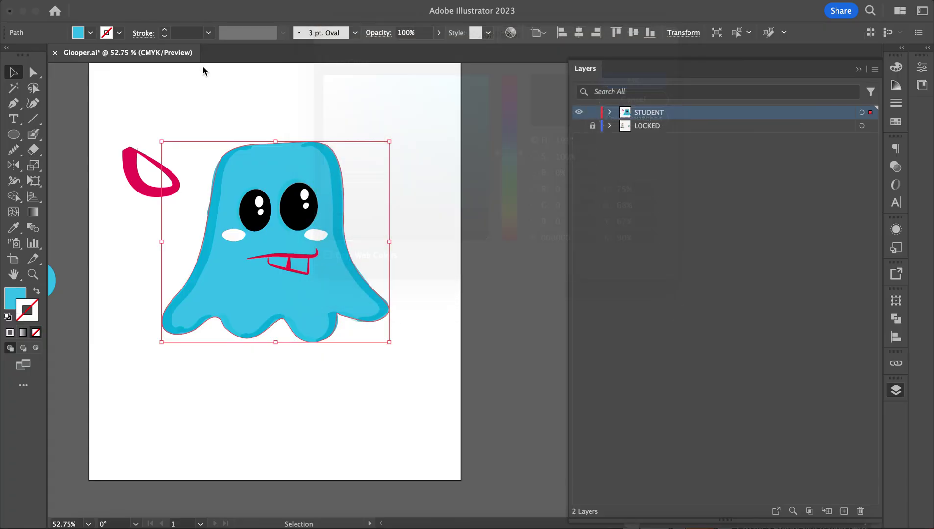
{"action": "double_click", "coordinate": [18, 315]}
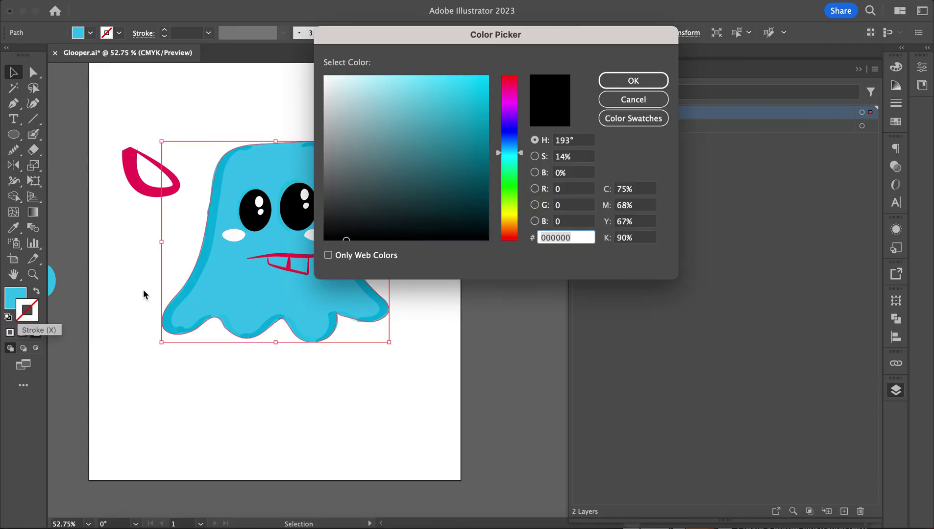
{"action": "left_click", "coordinate": [324, 239]}
{"action": "left_click", "coordinate": [650, 80]}
{"action": "key", "text": "Escape"}
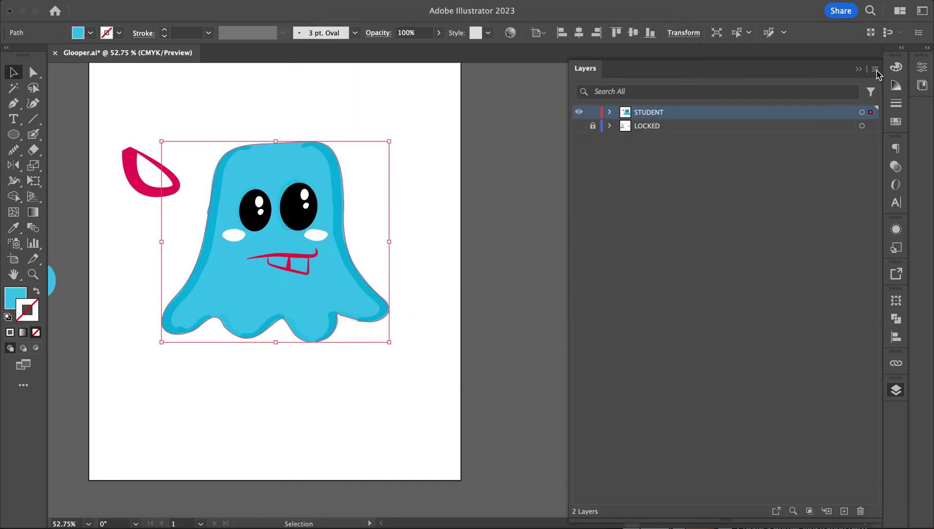
Select the character's blue body shape and give it a black stroke.
{"action": "left_click", "coordinate": [859, 69]}
{"action": "scroll", "coordinate": [486, 137], "scroll_direction": "left", "scroll_amount": 1}
{"action": "scroll", "coordinate": [486, 137], "scroll_direction": "down", "scroll_amount": 1}
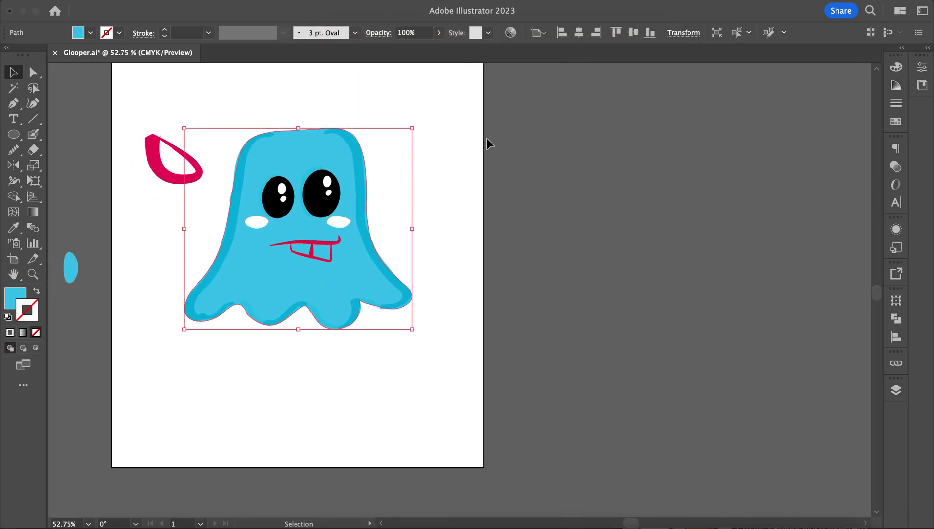
{"action": "left_click", "coordinate": [148, 253]}
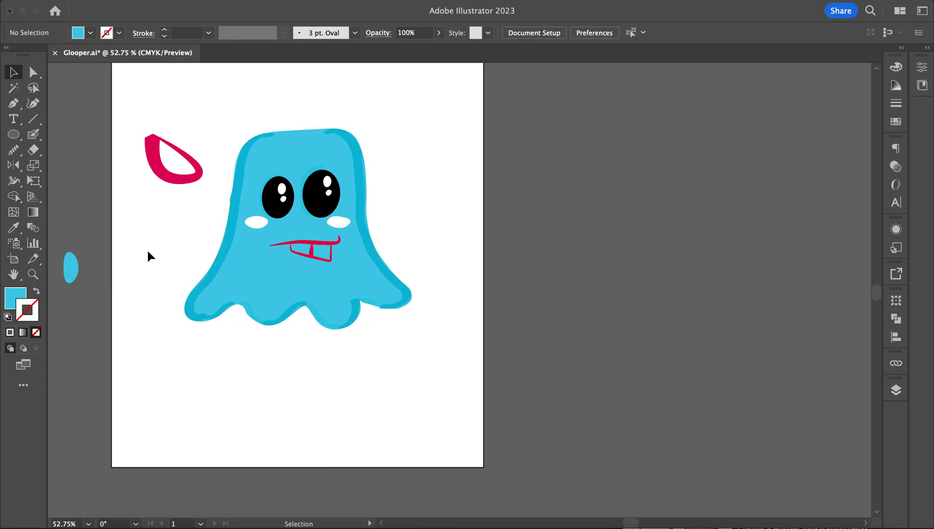
{"action": "left_click", "coordinate": [217, 261]}
{"action": "scroll", "coordinate": [267, 256], "scroll_direction": "up", "scroll_amount": 4}
{"action": "left_click", "coordinate": [219, 282]}
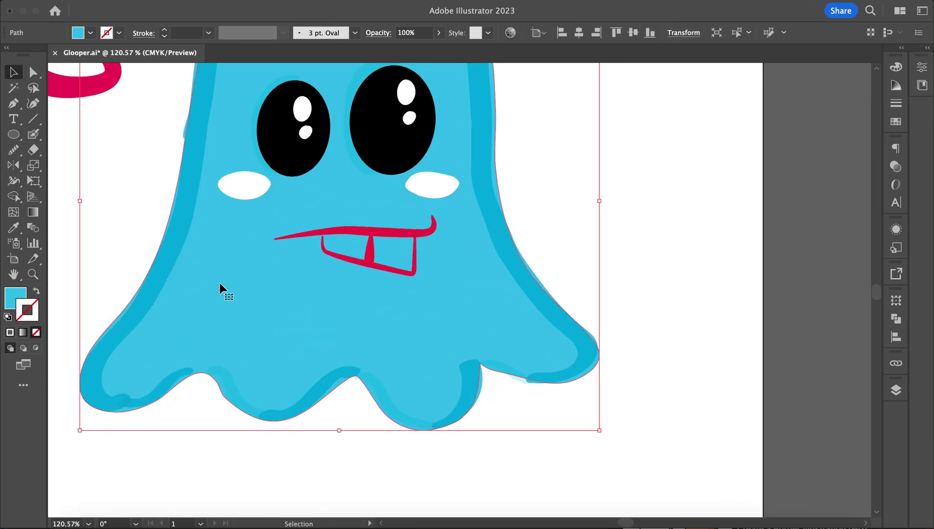
{"action": "double_click", "coordinate": [20, 317]}
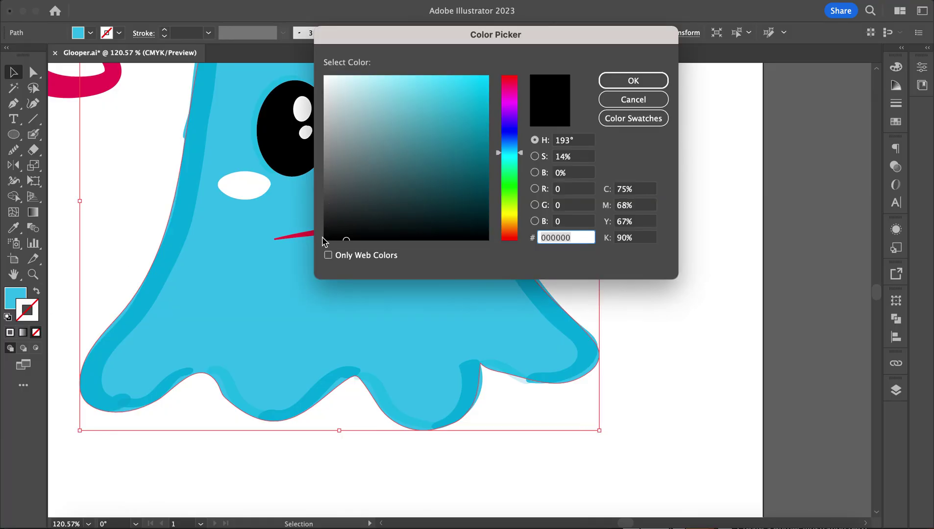
{"action": "left_click", "coordinate": [326, 237]}
{"action": "left_click", "coordinate": [640, 87]}
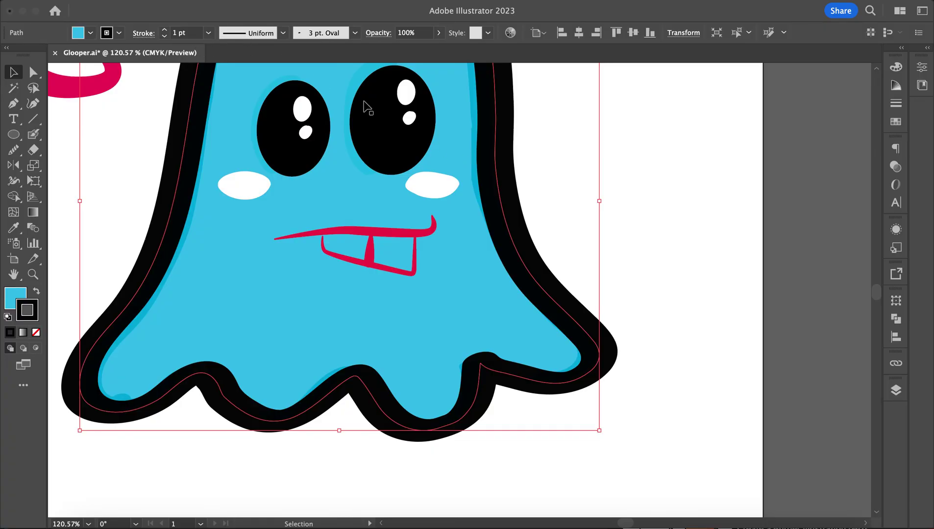
Apply the 3 pt. Oval brush to the body outline.
{"action": "left_click", "coordinate": [355, 33]}
{"action": "left_click", "coordinate": [263, 61]}
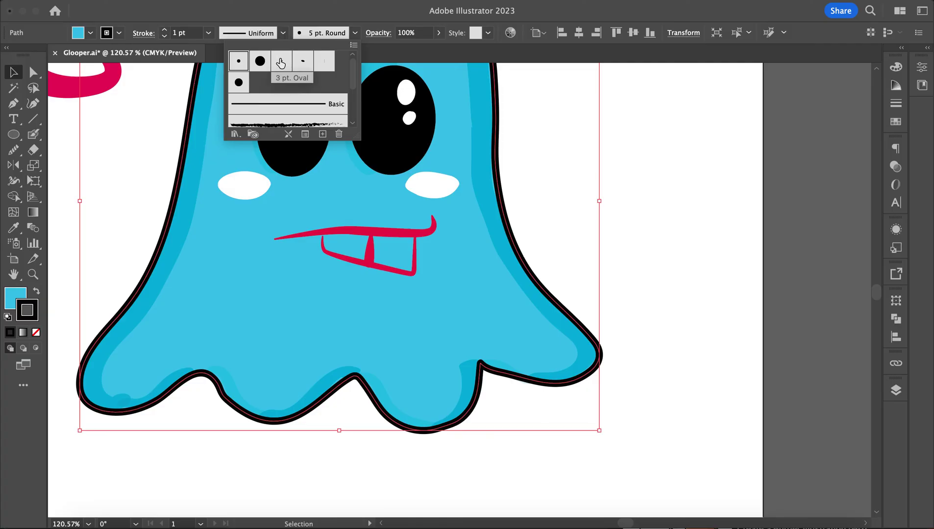
{"action": "left_click", "coordinate": [282, 62]}
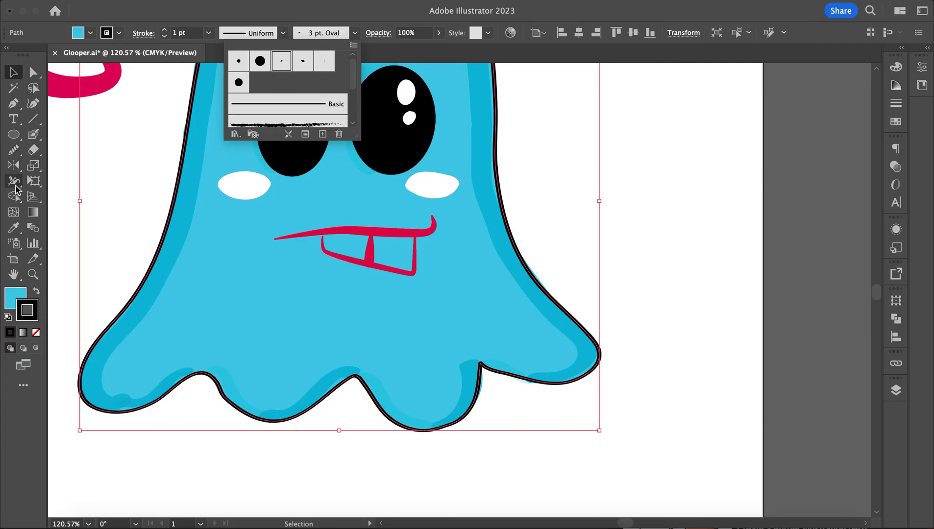
{"action": "left_click", "coordinate": [97, 349]}
{"action": "left_click", "coordinate": [100, 351]}
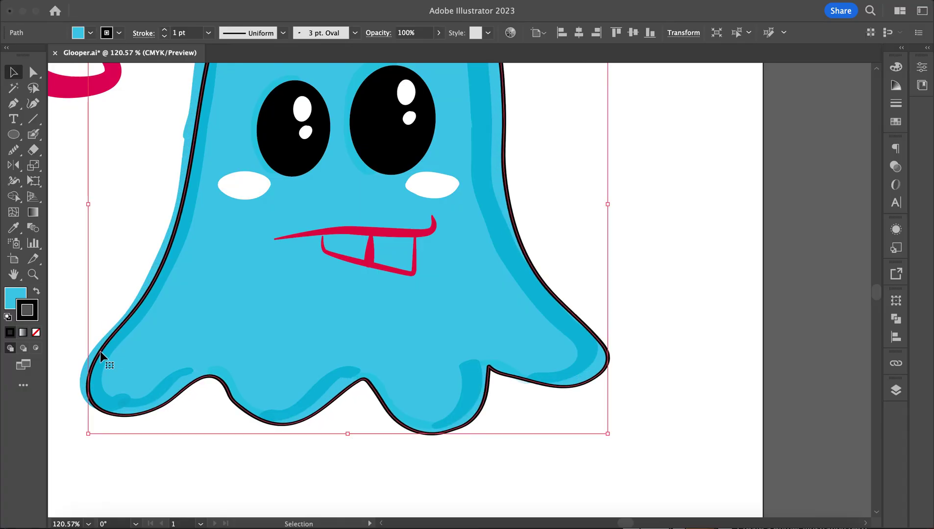
{"action": "left_click", "coordinate": [100, 352]}
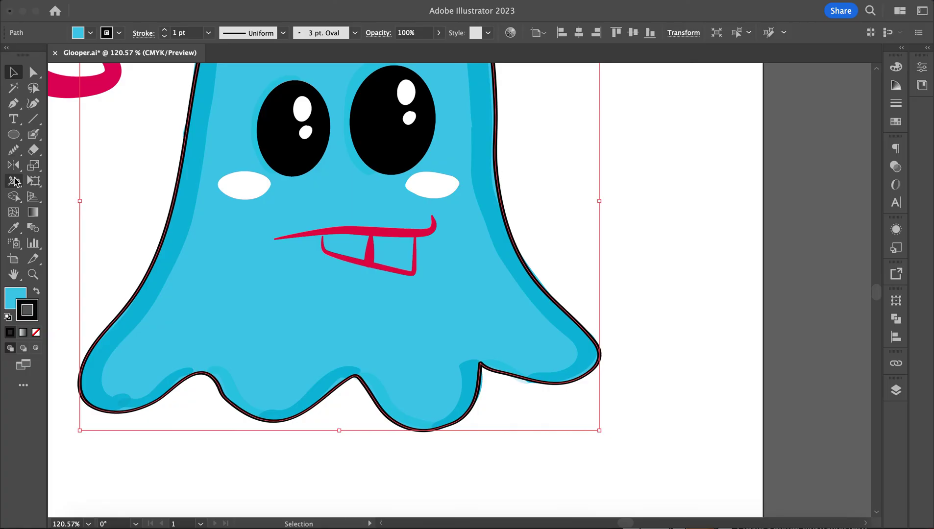
{"action": "left_click", "coordinate": [13, 168]}
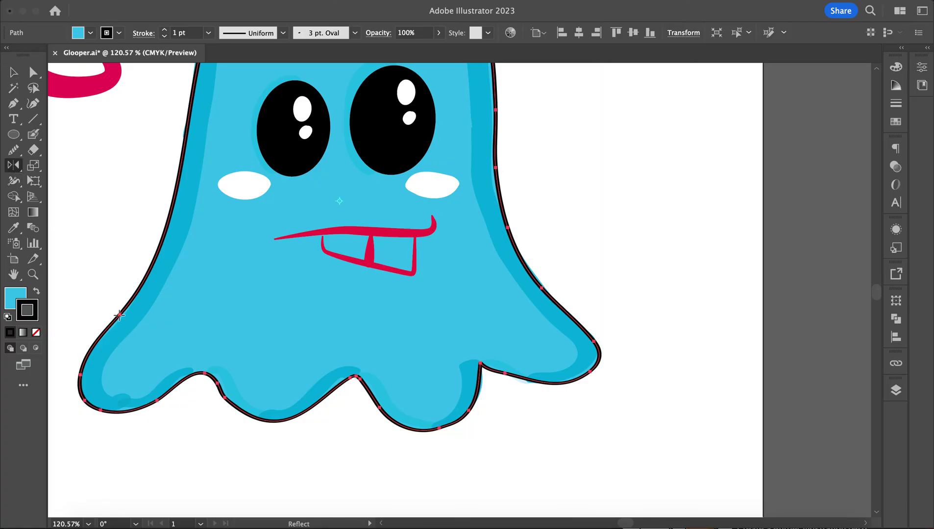
{"action": "left_click_drag", "start_coordinate": [120, 318], "coordinate": [125, 323]}
{"action": "key", "text": "ctrl+z"}
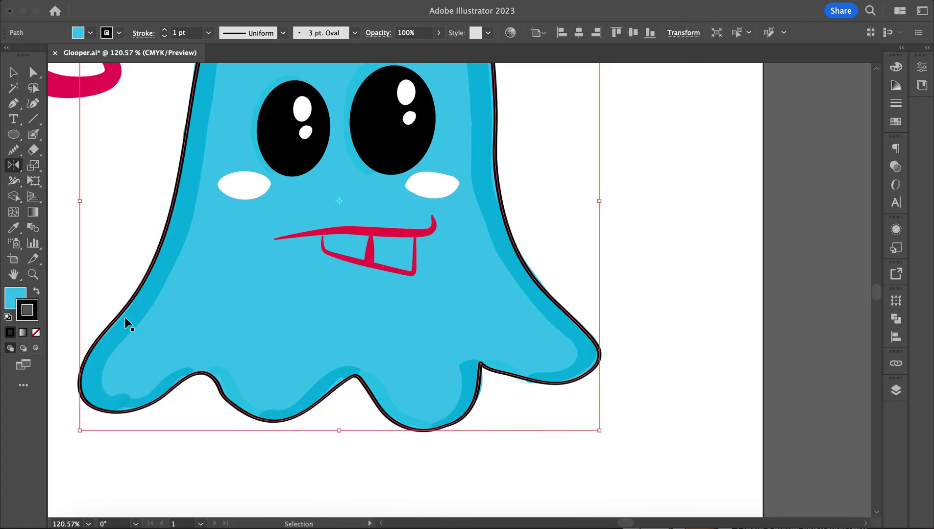
{"action": "left_click", "coordinate": [15, 183]}
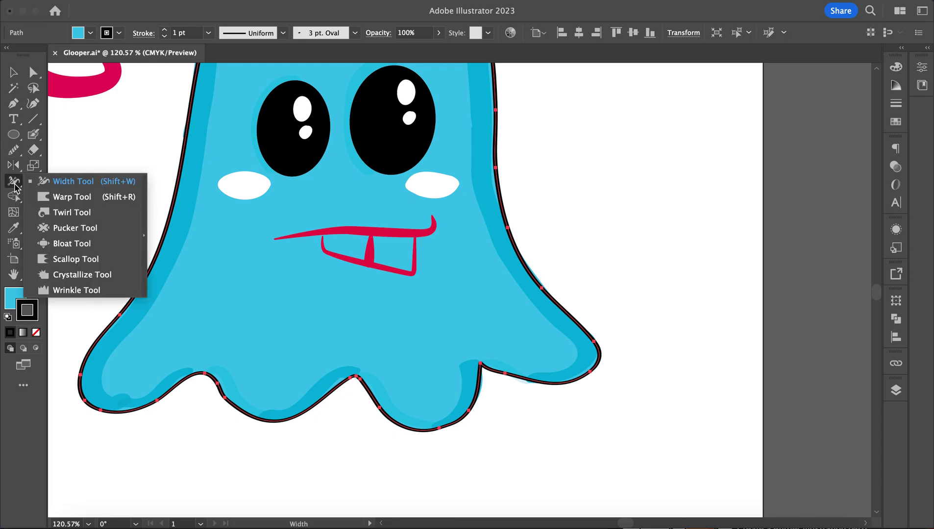
{"action": "left_click", "coordinate": [73, 181]}
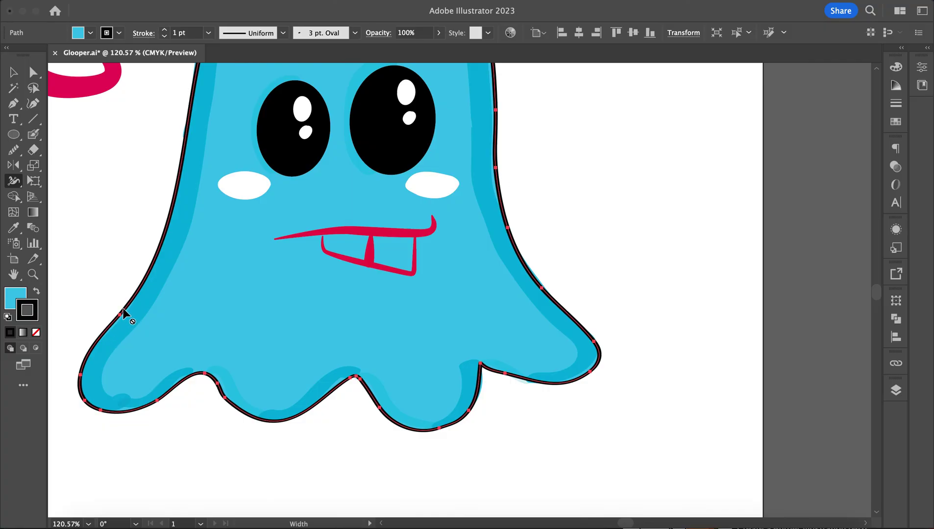
Set the body outline's stroke weight to 2 pt.
{"action": "scroll", "coordinate": [124, 308], "scroll_direction": "up", "scroll_amount": 3}
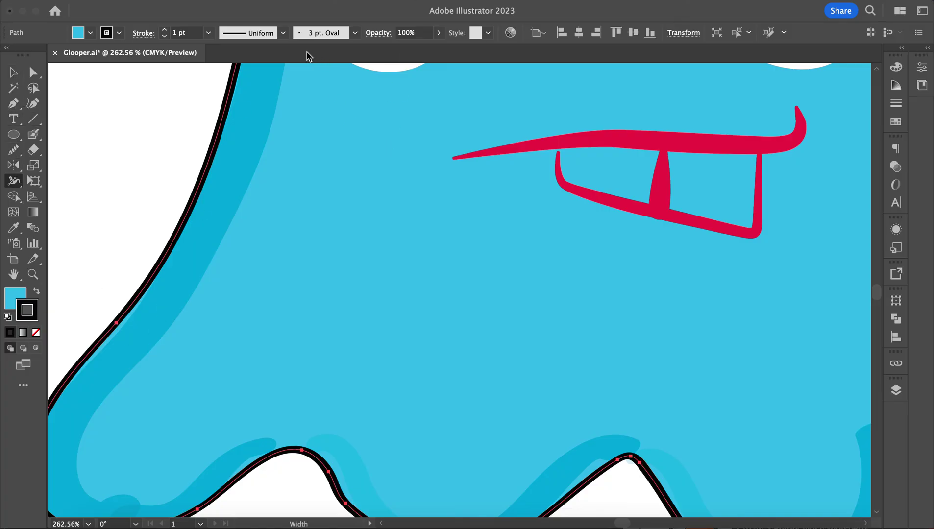
{"action": "left_click", "coordinate": [164, 30]}
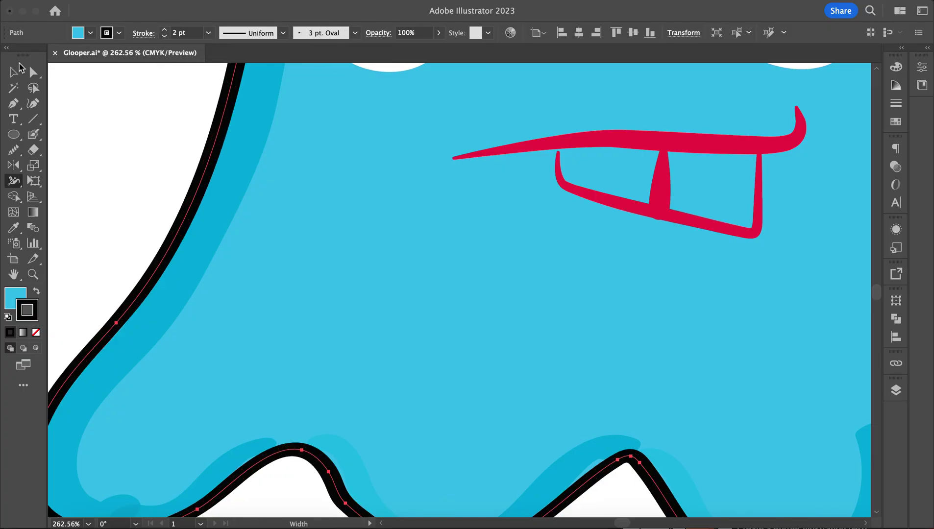
{"action": "left_click", "coordinate": [14, 70]}
Select the mouth line, tooth outline and tooth divider and change their stroke colour to black (000000).
{"action": "scroll", "coordinate": [321, 215], "scroll_direction": "down", "scroll_amount": 6}
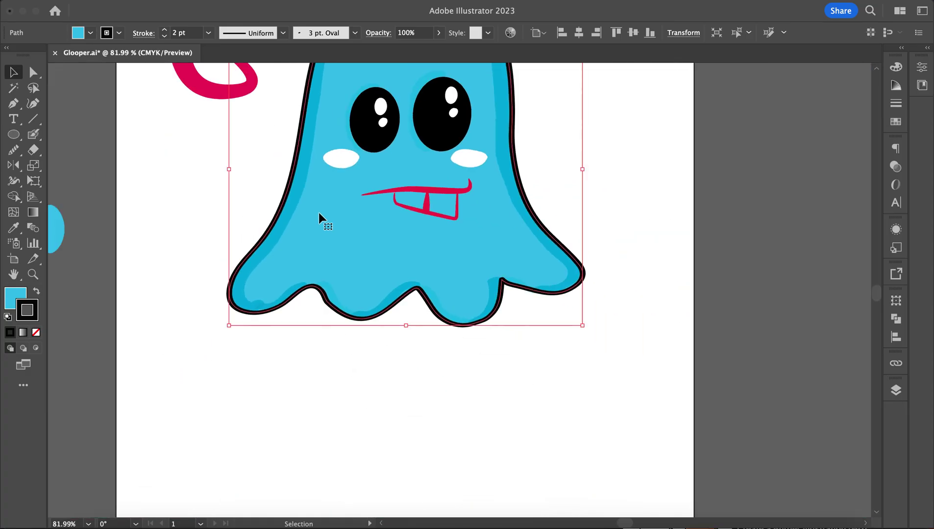
{"action": "left_click", "coordinate": [441, 197]}
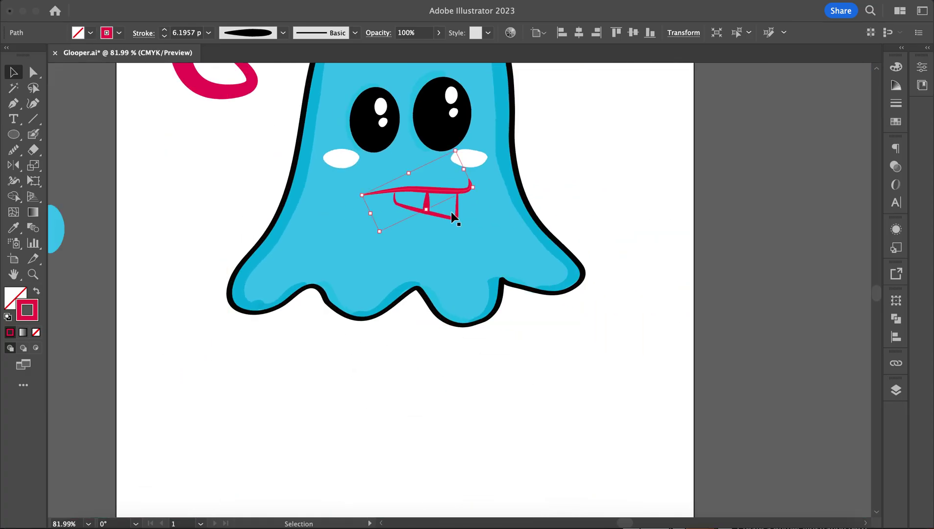
{"action": "left_click", "coordinate": [431, 211], "text": "shift"}
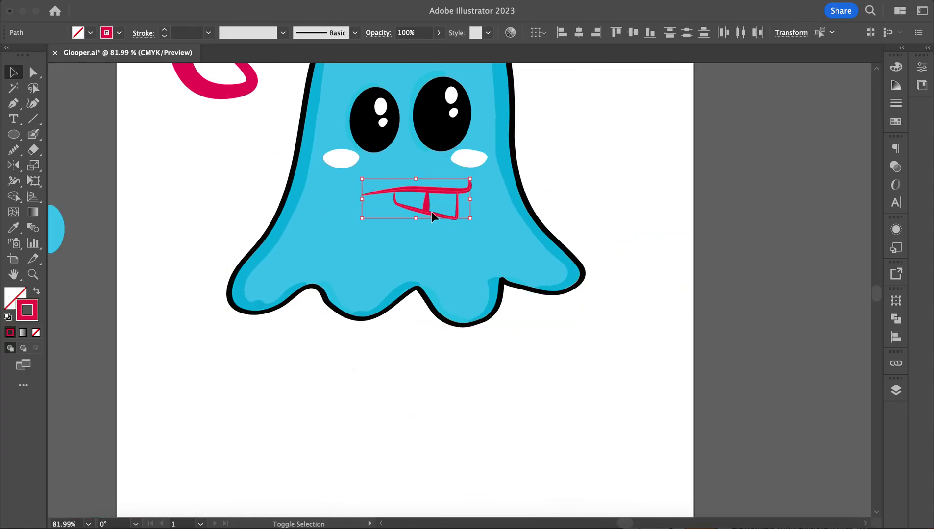
{"action": "double_click", "coordinate": [18, 316]}
{"action": "left_click", "coordinate": [324, 239]}
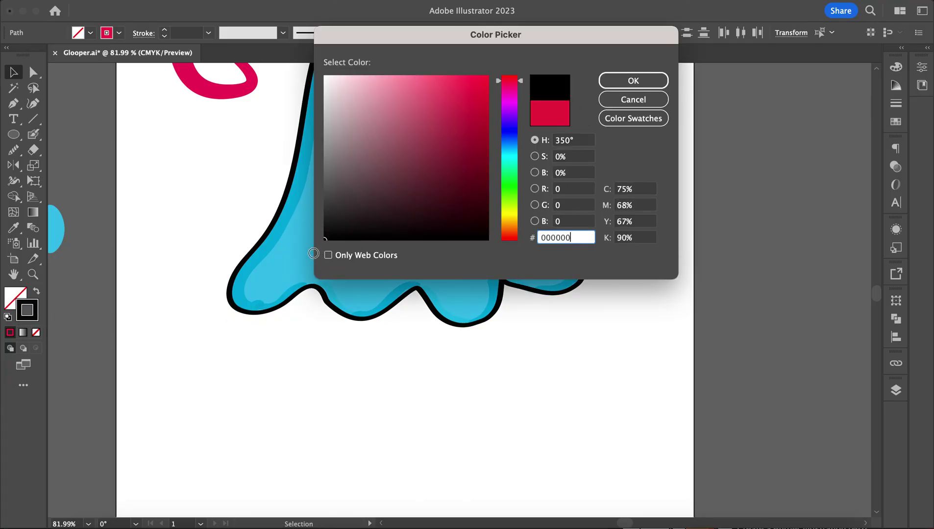
{"action": "left_click", "coordinate": [640, 78]}
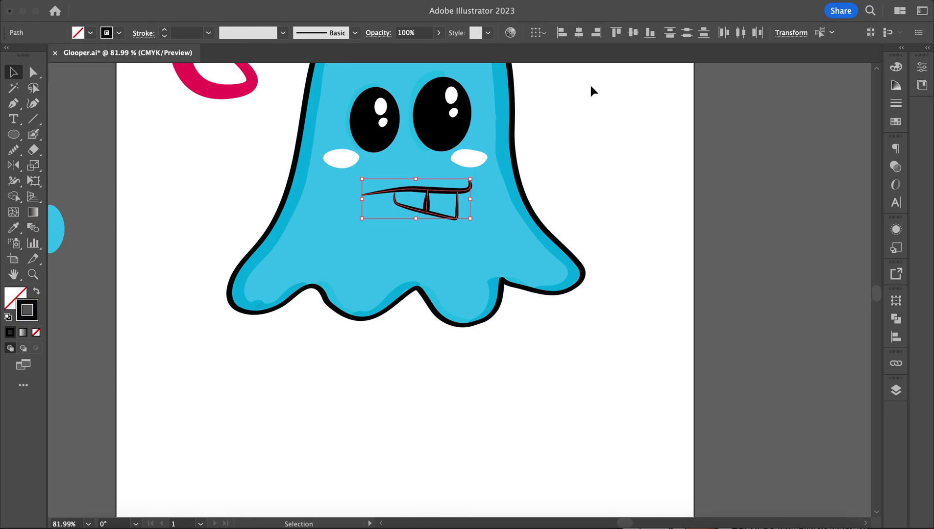
{"action": "left_click", "coordinate": [474, 160]}
{"action": "left_click", "coordinate": [338, 160], "text": "shift"}
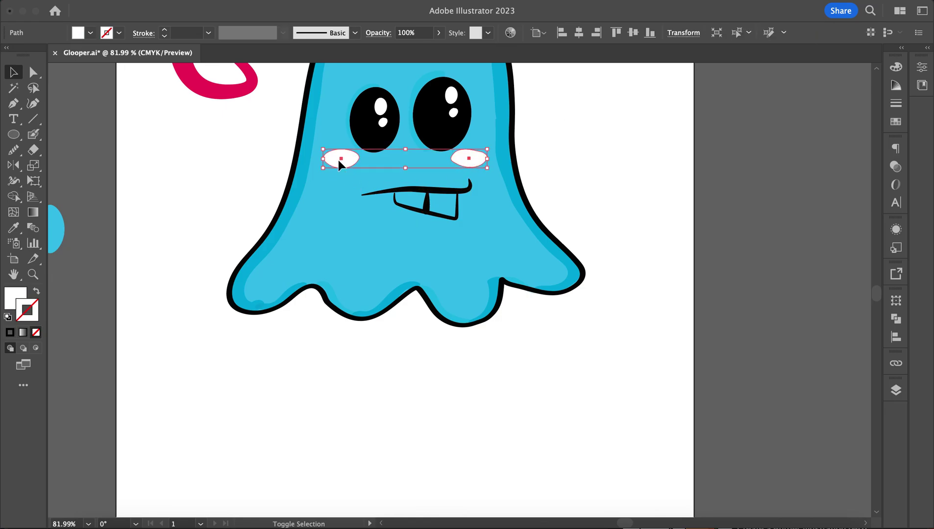
{"action": "left_click", "coordinate": [541, 193]}
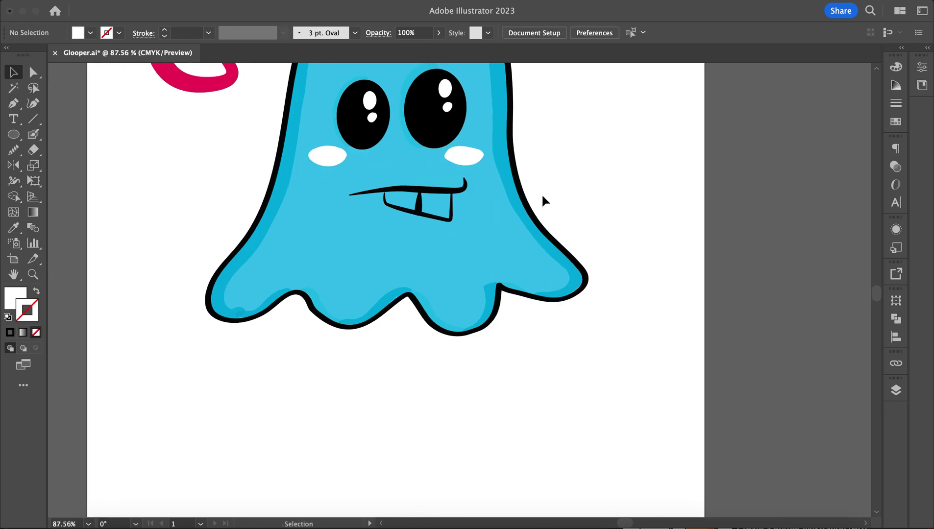
Fill the tooth outline shape with white (ffffff).
{"action": "scroll", "coordinate": [541, 193], "scroll_direction": "up", "scroll_amount": 5}
{"action": "left_click", "coordinate": [345, 245]}
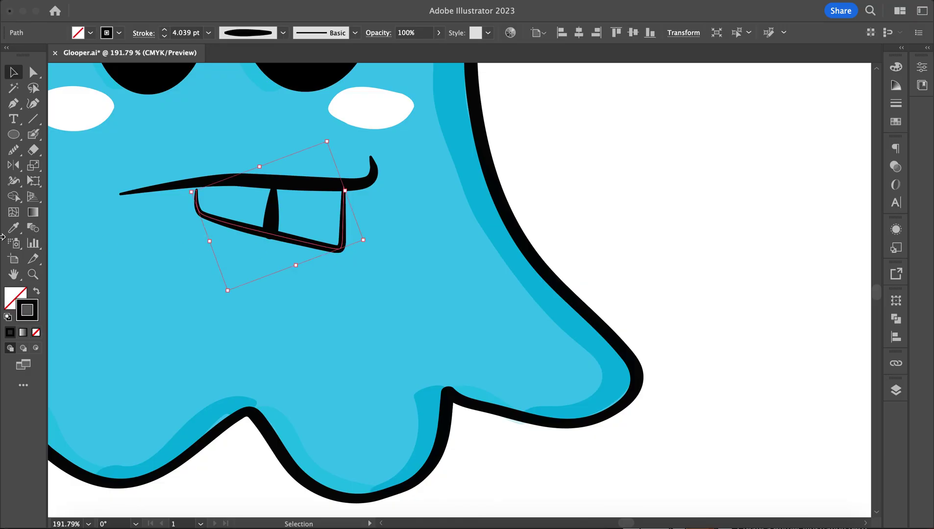
{"action": "double_click", "coordinate": [10, 301]}
{"action": "type", "text": "efdfe2"}
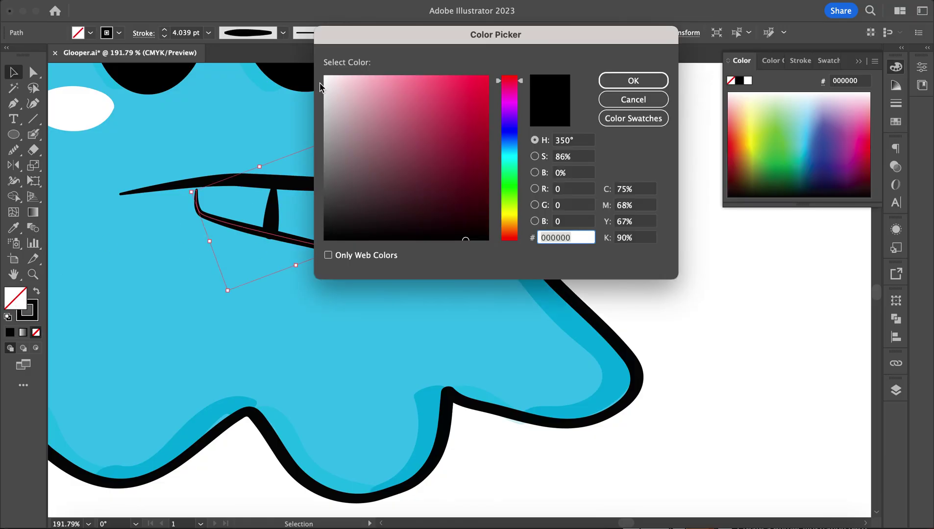
{"action": "left_click_drag", "start_coordinate": [335, 84], "coordinate": [308, 73]}
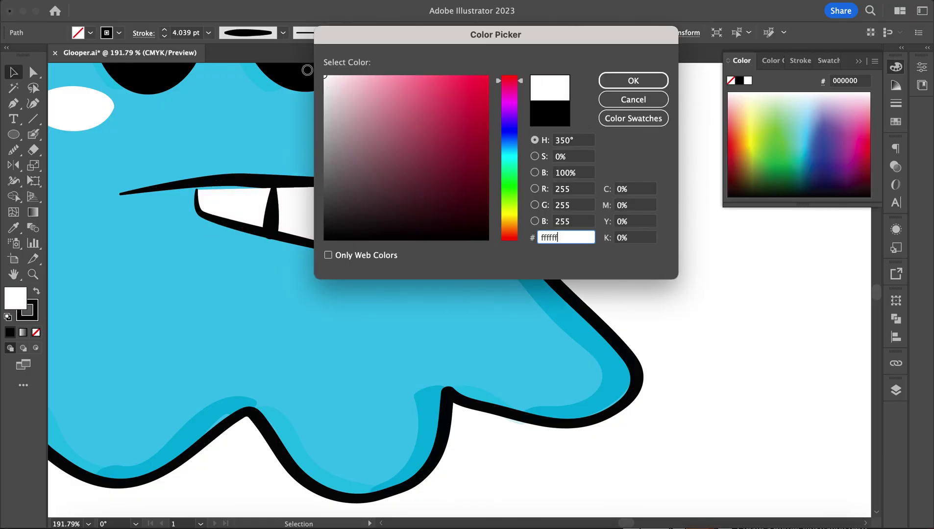
{"action": "left_click", "coordinate": [633, 80]}
Move the tooth outline's upper-left end point up into the black mouth line so the gap above the tooth closes.
{"action": "scroll", "coordinate": [232, 148], "scroll_direction": "up", "scroll_amount": 10}
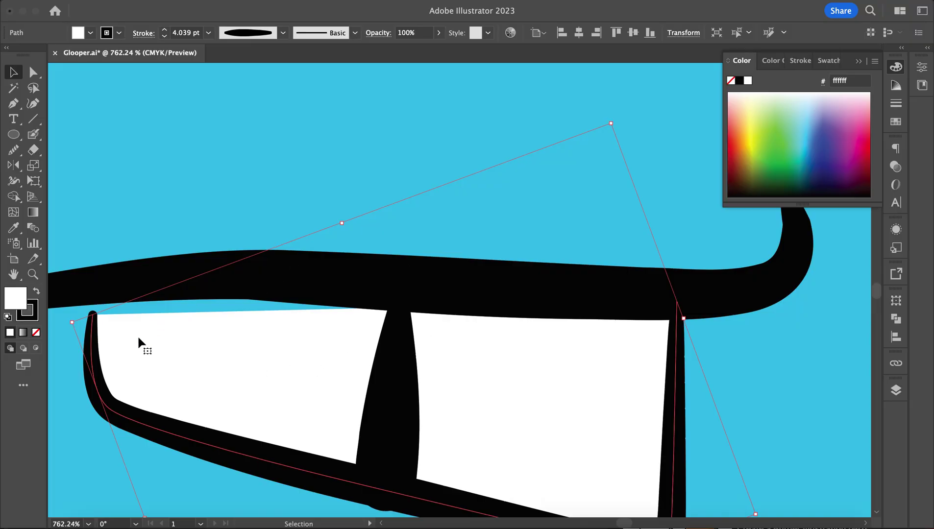
{"action": "left_click", "coordinate": [13, 104]}
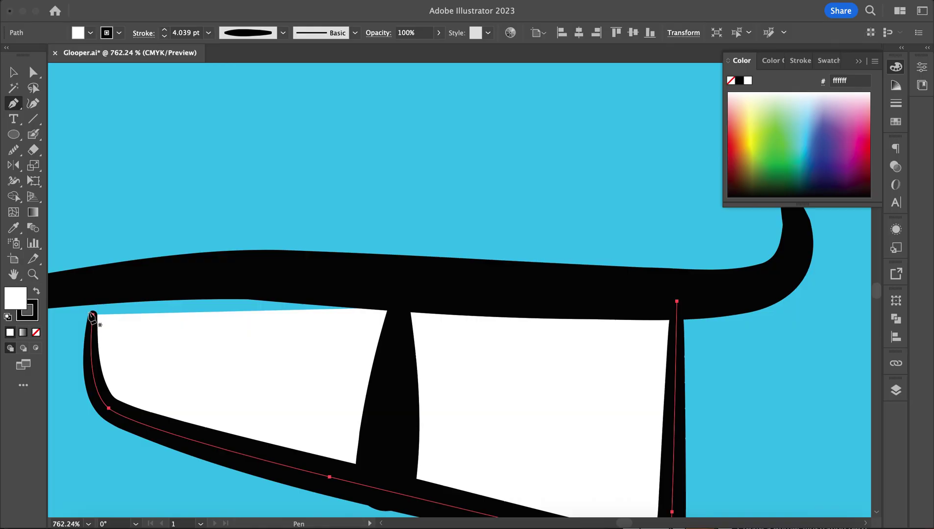
{"action": "left_click_drag", "start_coordinate": [93, 314], "coordinate": [16, 83]}
{"action": "left_click", "coordinate": [16, 74]}
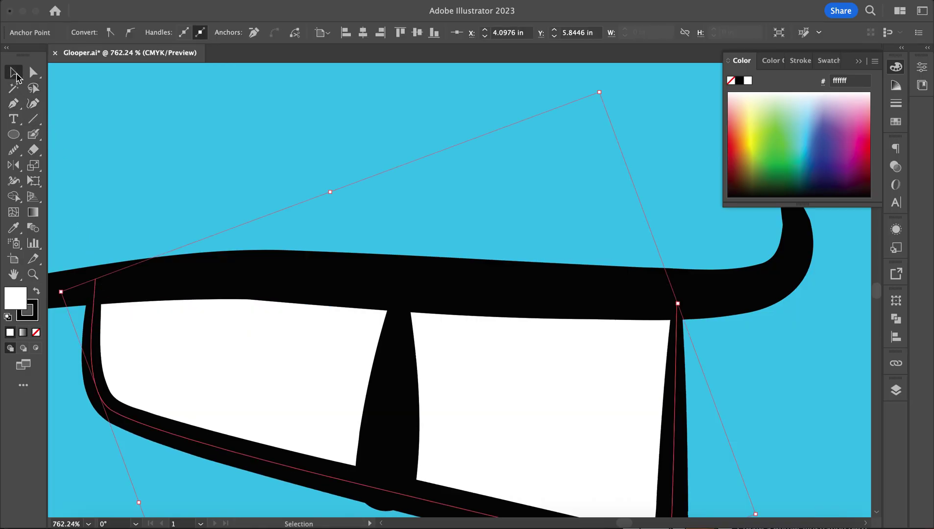
Nudge the tooth divider up so its lower end sits within the tooth outline, and deselect it.
{"action": "scroll", "coordinate": [211, 223], "scroll_direction": "down", "scroll_amount": 5}
{"action": "left_click", "coordinate": [282, 312]}
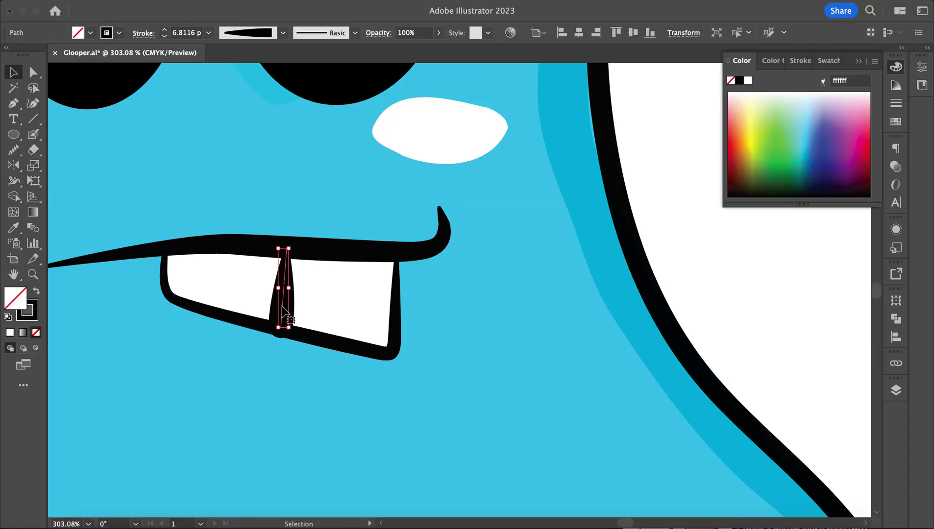
{"action": "scroll", "coordinate": [283, 311], "scroll_direction": "up", "scroll_amount": 5}
{"action": "left_click_drag", "start_coordinate": [283, 316], "coordinate": [283, 301]}
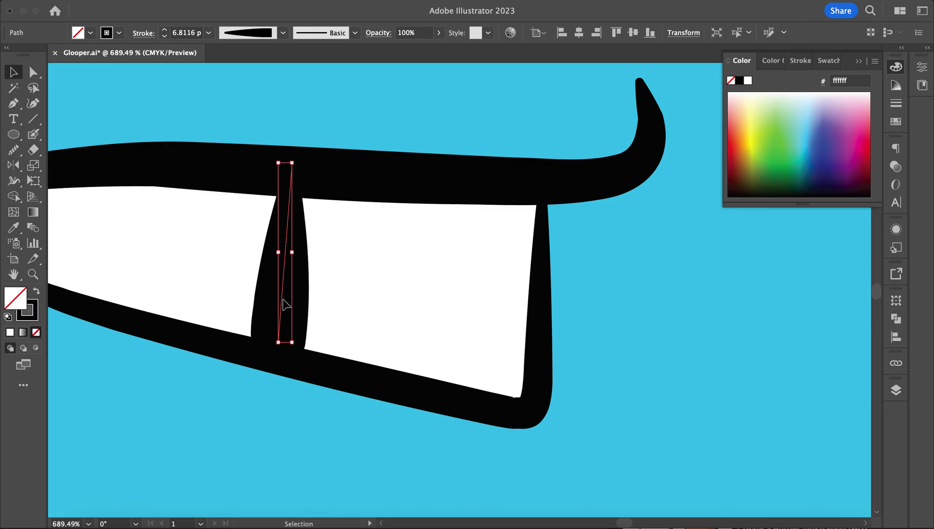
{"action": "scroll", "coordinate": [282, 300], "scroll_direction": "down", "scroll_amount": 4}
{"action": "scroll", "coordinate": [283, 300], "scroll_direction": "down", "scroll_amount": 6}
{"action": "left_click", "coordinate": [503, 261]}
Merge the two overlapping darker blue shading shapes at the body's lower-left foot with the Shape Builder.
{"action": "scroll", "coordinate": [503, 261], "scroll_direction": "down", "scroll_amount": 3}
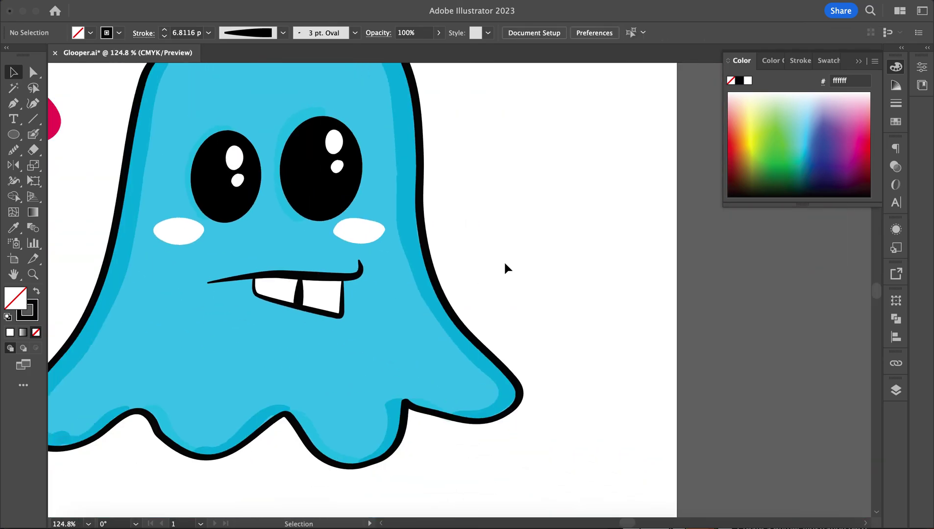
{"action": "scroll", "coordinate": [490, 252], "scroll_direction": "left", "scroll_amount": 3}
{"action": "scroll", "coordinate": [480, 246], "scroll_direction": "down", "scroll_amount": 1}
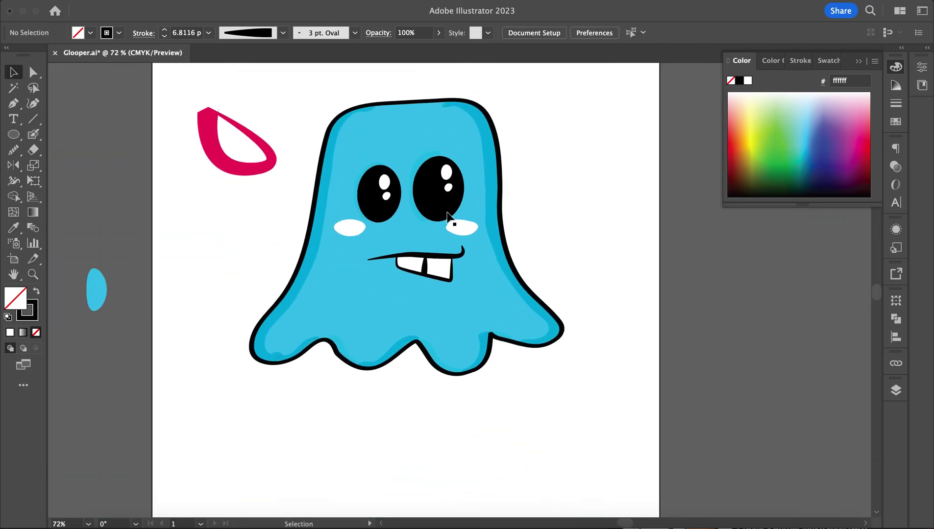
{"action": "scroll", "coordinate": [448, 215], "scroll_direction": "up", "scroll_amount": 3}
{"action": "scroll", "coordinate": [264, 417], "scroll_direction": "down", "scroll_amount": 2}
{"action": "scroll", "coordinate": [168, 412], "scroll_direction": "left", "scroll_amount": 1}
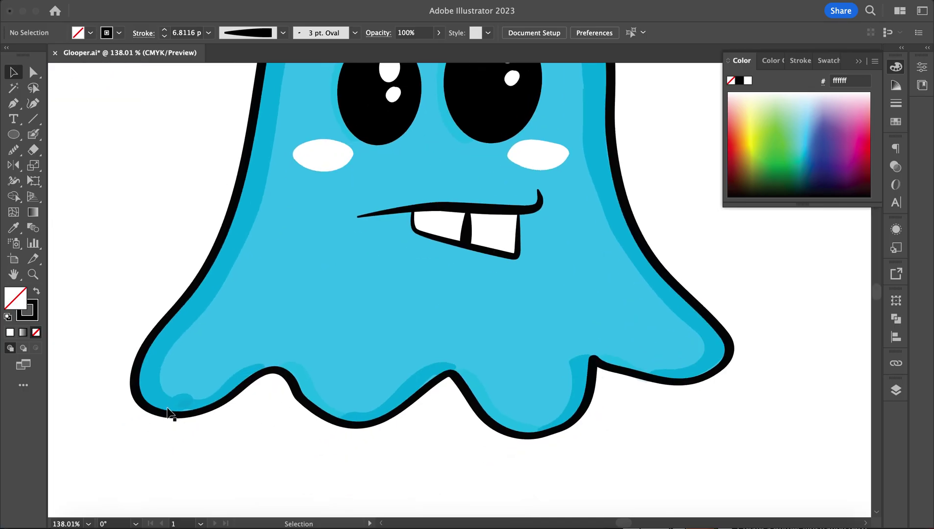
{"action": "left_click", "coordinate": [168, 412]}
{"action": "scroll", "coordinate": [202, 414], "scroll_direction": "up", "scroll_amount": 3}
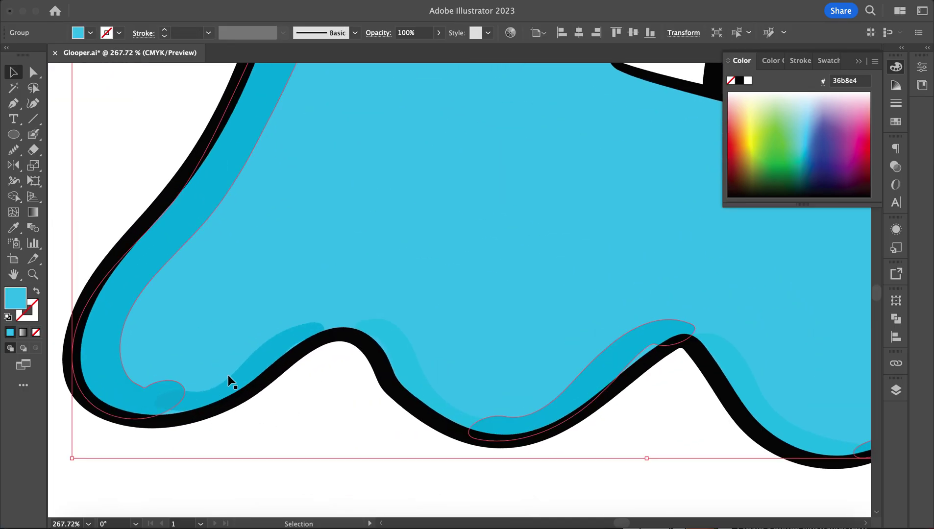
{"action": "left_click", "coordinate": [219, 390]}
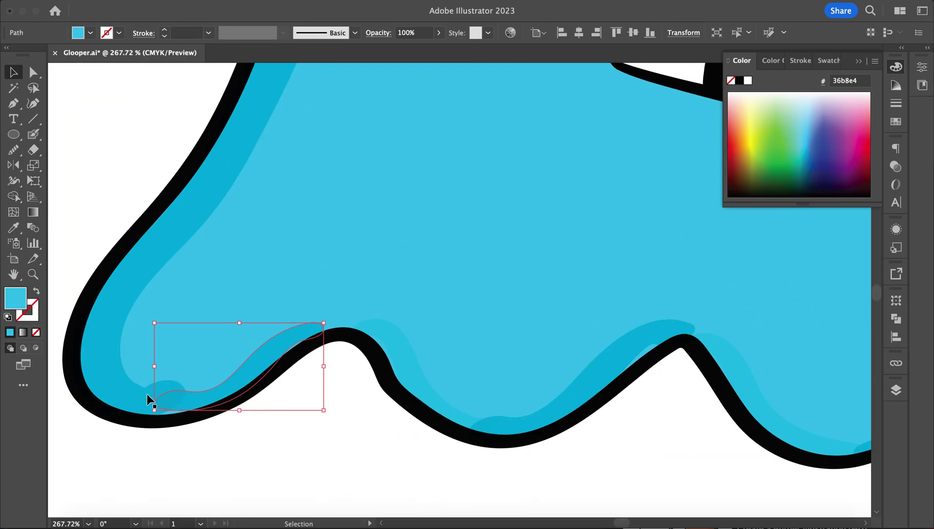
{"action": "left_click", "coordinate": [130, 394], "text": "shift"}
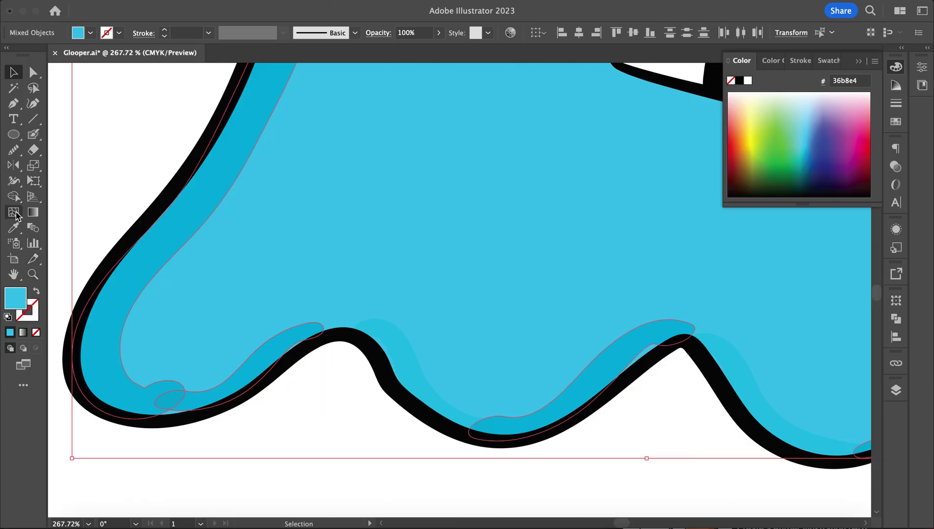
{"action": "left_click", "coordinate": [11, 151]}
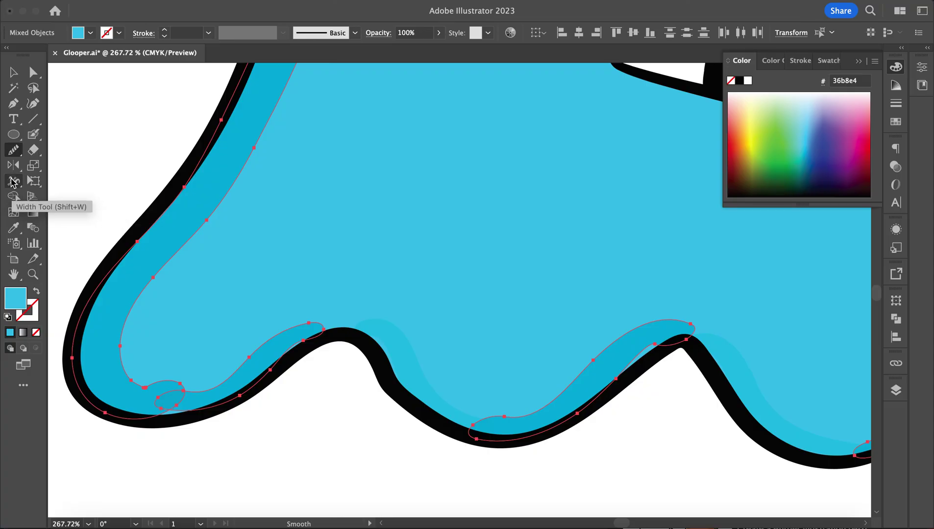
{"action": "left_click", "coordinate": [13, 196]}
{"action": "left_click_drag", "start_coordinate": [157, 396], "coordinate": [189, 410]}
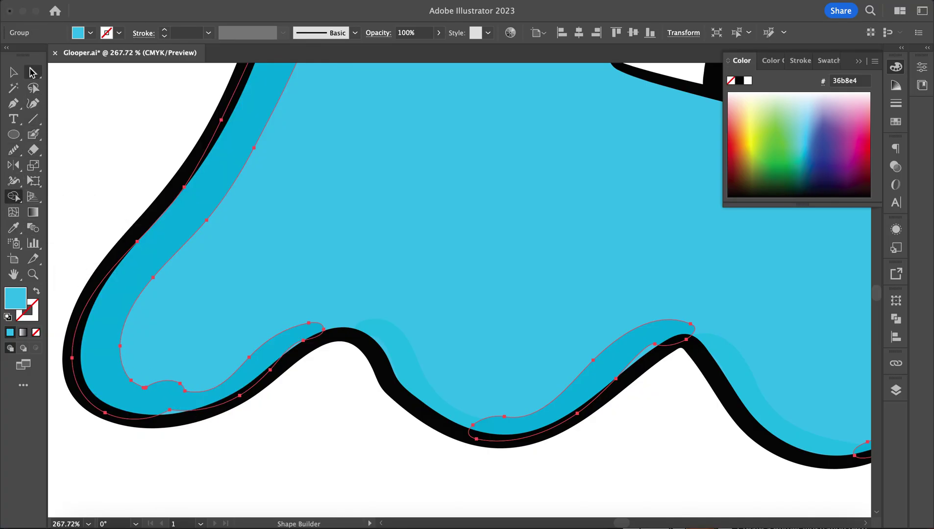
Smooth the merged shading's strip along the foot's wavy hem and move its bottom anchor point down under the black outline.
{"action": "left_click", "coordinate": [16, 150]}
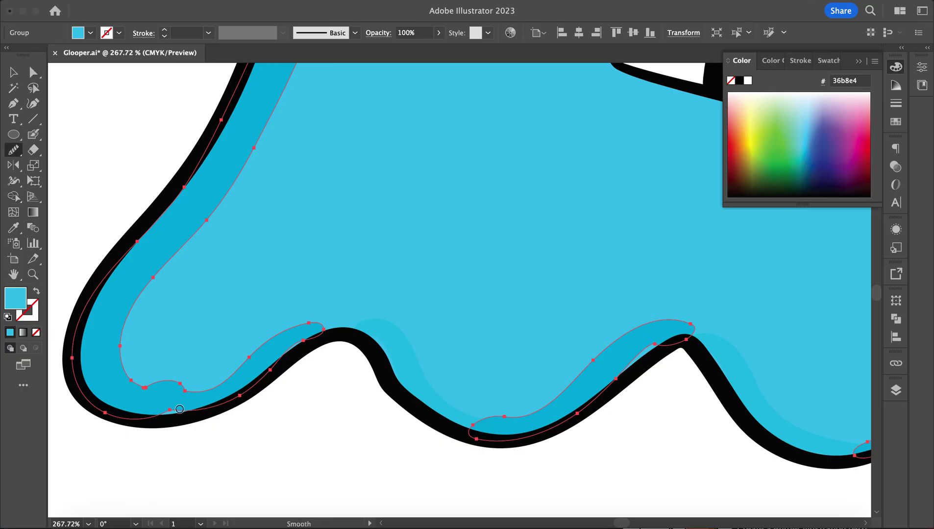
{"action": "mouse_move", "coordinate": [229, 398]}
{"action": "left_mouse_down"}
{"action": "mouse_move", "coordinate": [147, 388]}
{"action": "mouse_move", "coordinate": [215, 383]}
{"action": "mouse_move", "coordinate": [157, 392]}
{"action": "mouse_move", "coordinate": [142, 386]}
{"action": "mouse_move", "coordinate": [178, 385]}
{"action": "mouse_move", "coordinate": [125, 366]}
{"action": "mouse_move", "coordinate": [274, 365]}
{"action": "left_mouse_up"}
{"action": "left_click", "coordinate": [32, 71]}
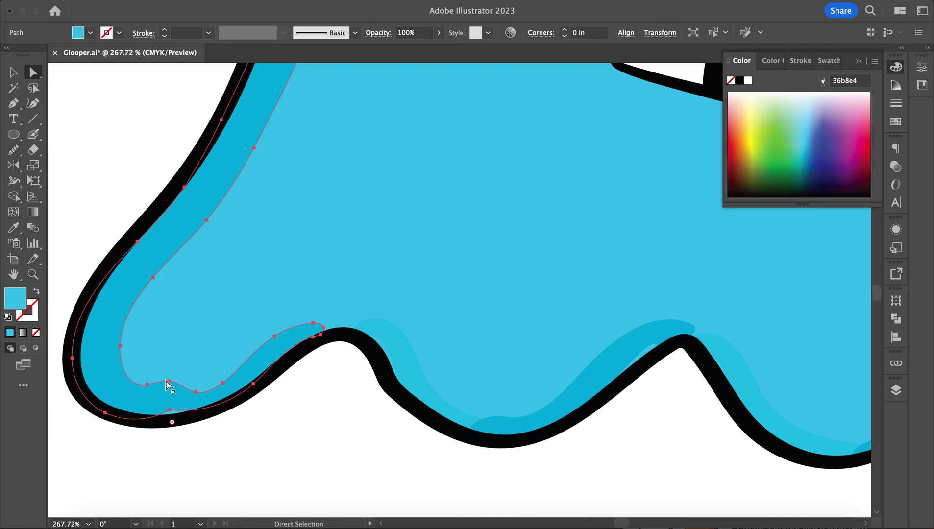
{"action": "left_click_drag", "start_coordinate": [168, 380], "coordinate": [172, 419]}
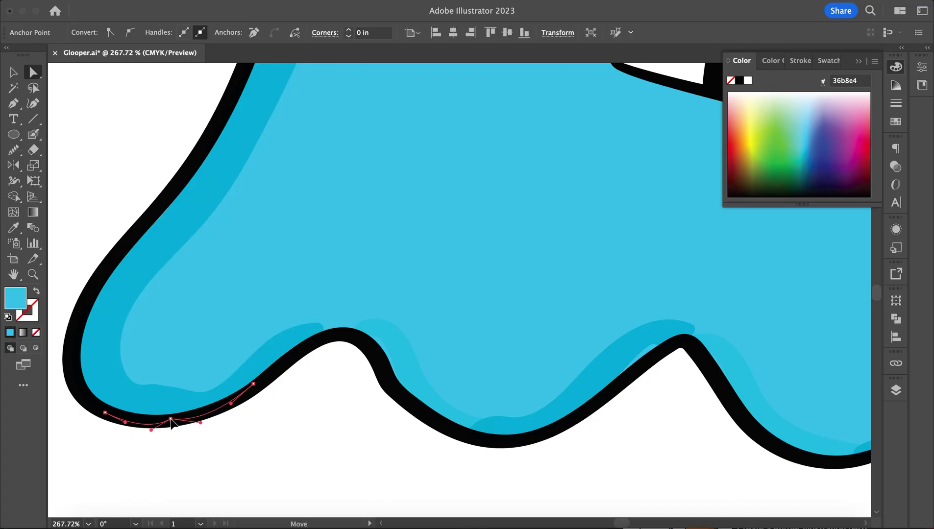
Smooth the bumps along the inner and lower edges of the lower-left foot's merged shading with the Smooth tool.
{"action": "left_click", "coordinate": [9, 156], "text": "alt"}
{"action": "mouse_move", "coordinate": [145, 379]}
{"action": "left_mouse_down"}
{"action": "mouse_move", "coordinate": [195, 399]}
{"action": "mouse_move", "coordinate": [186, 379]}
{"action": "left_mouse_up"}
{"action": "left_click_drag", "start_coordinate": [237, 397], "coordinate": [141, 380]}
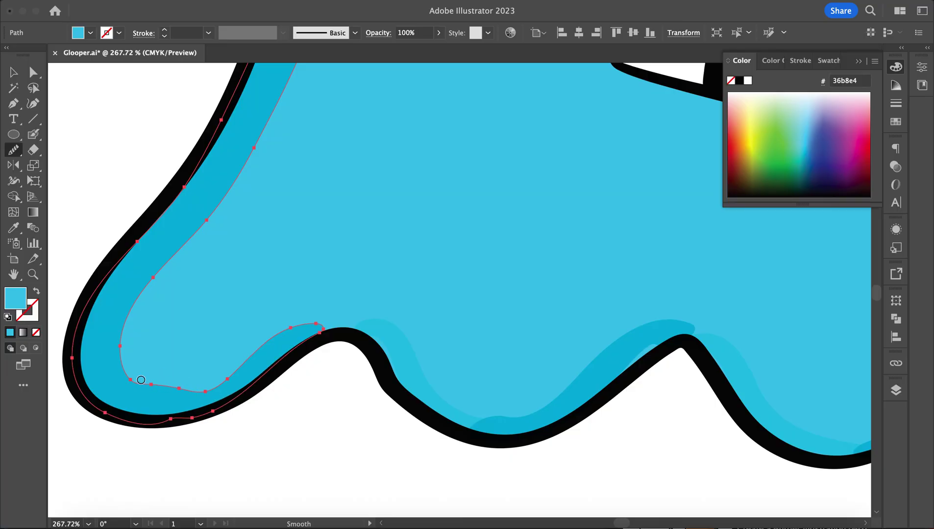
Switch to the Selection tool and deselect the smoothed shading shape along the body's edge.
{"action": "left_click", "coordinate": [12, 74]}
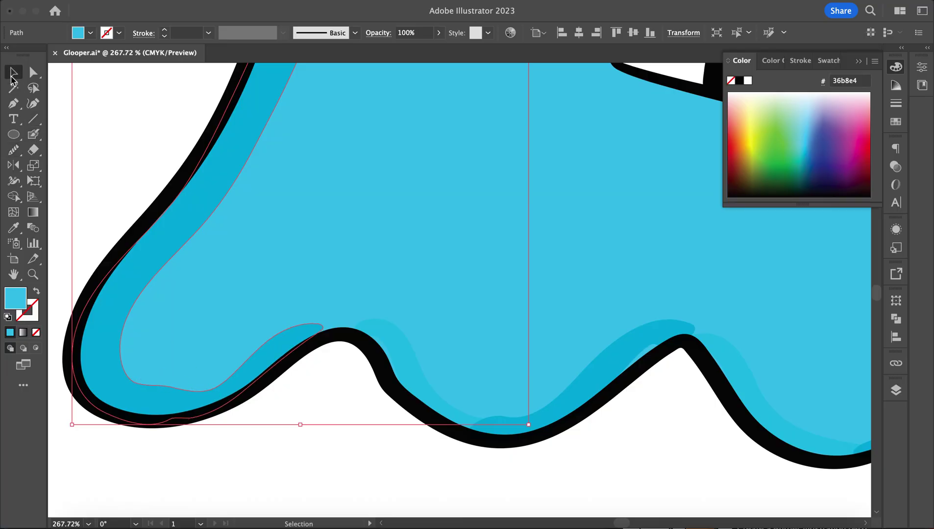
{"action": "scroll", "coordinate": [525, 274], "scroll_direction": "down", "scroll_amount": 10}
{"action": "scroll", "coordinate": [558, 255], "scroll_direction": "right", "scroll_amount": 3}
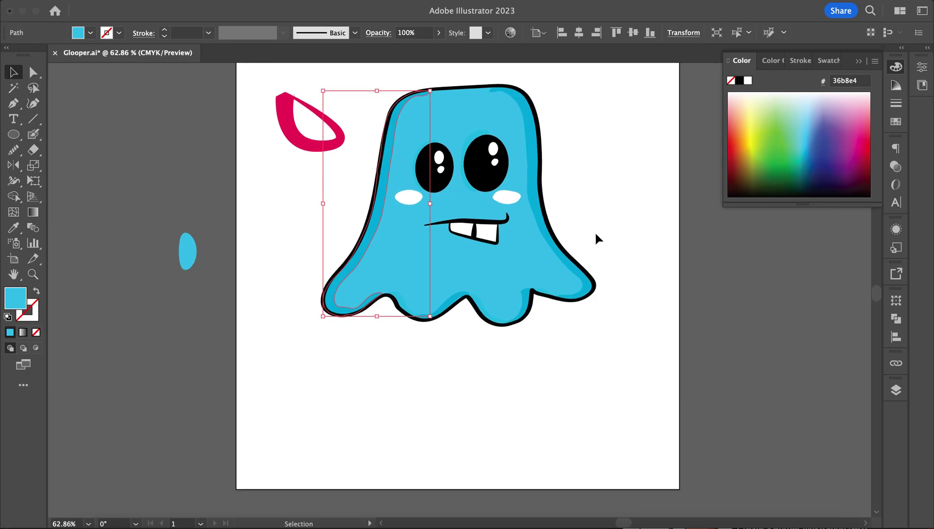
{"action": "left_click", "coordinate": [597, 234]}
{"action": "scroll", "coordinate": [596, 230], "scroll_direction": "up", "scroll_amount": 3}
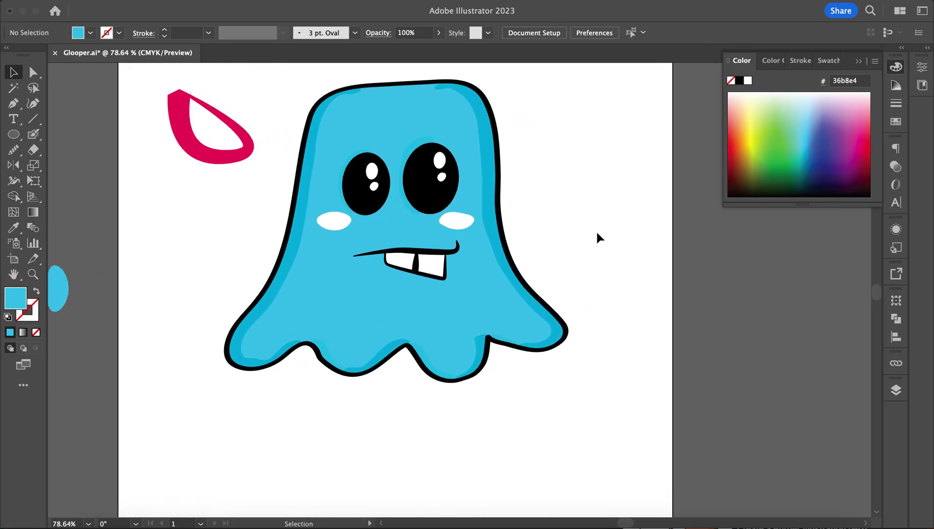
Delete the stray crimson tapered-stroke path beside the character's head.
{"action": "scroll", "coordinate": [549, 252], "scroll_direction": "left", "scroll_amount": 2}
{"action": "scroll", "coordinate": [497, 305], "scroll_direction": "up", "scroll_amount": 1}
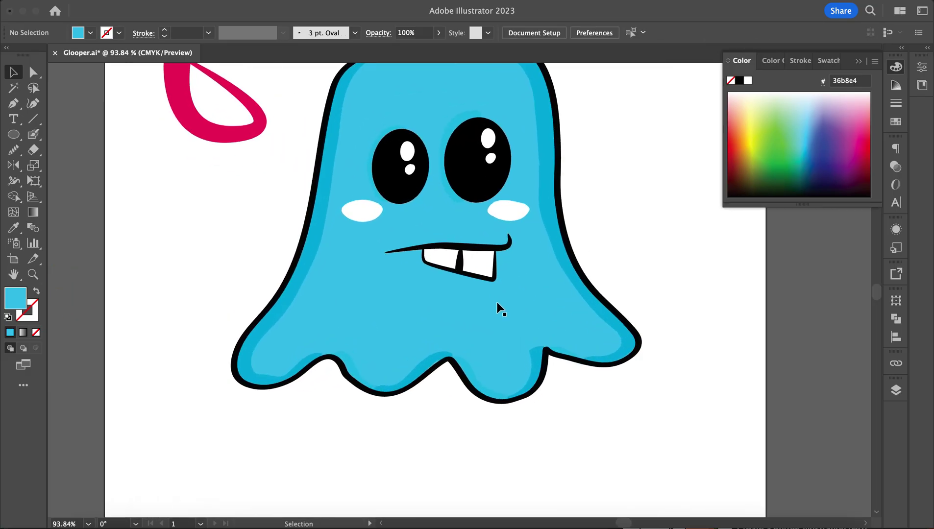
{"action": "left_click", "coordinate": [217, 134]}
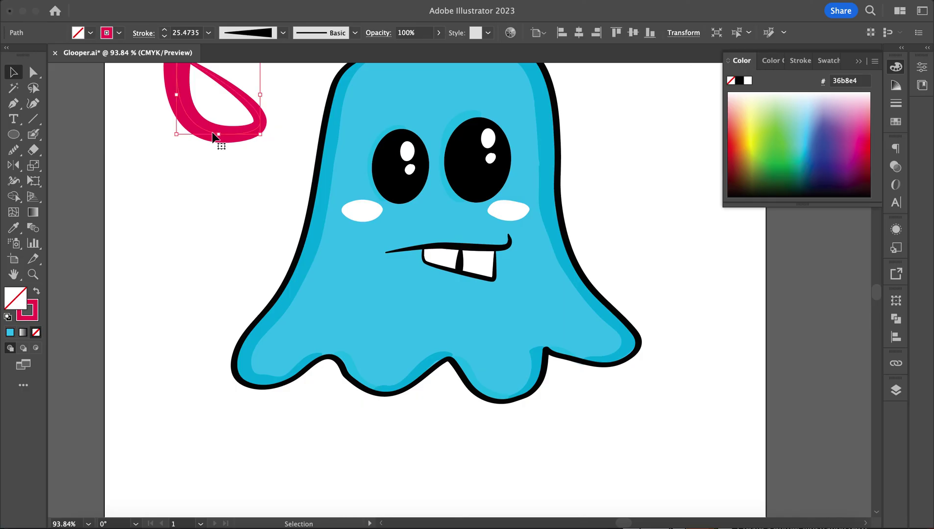
{"action": "key", "text": "Delete"}
{"action": "scroll", "coordinate": [495, 167], "scroll_direction": "up", "scroll_amount": 5}
{"action": "scroll", "coordinate": [471, 194], "scroll_direction": "down", "scroll_amount": 2}
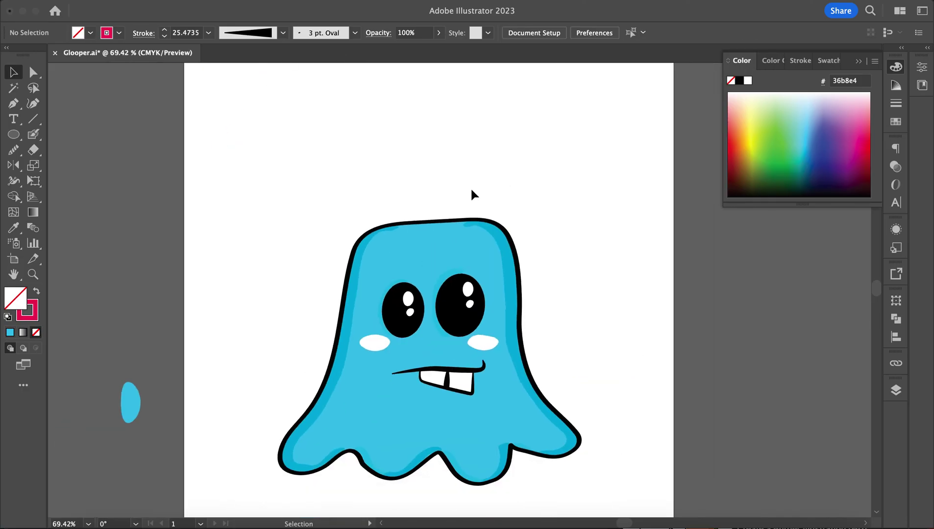